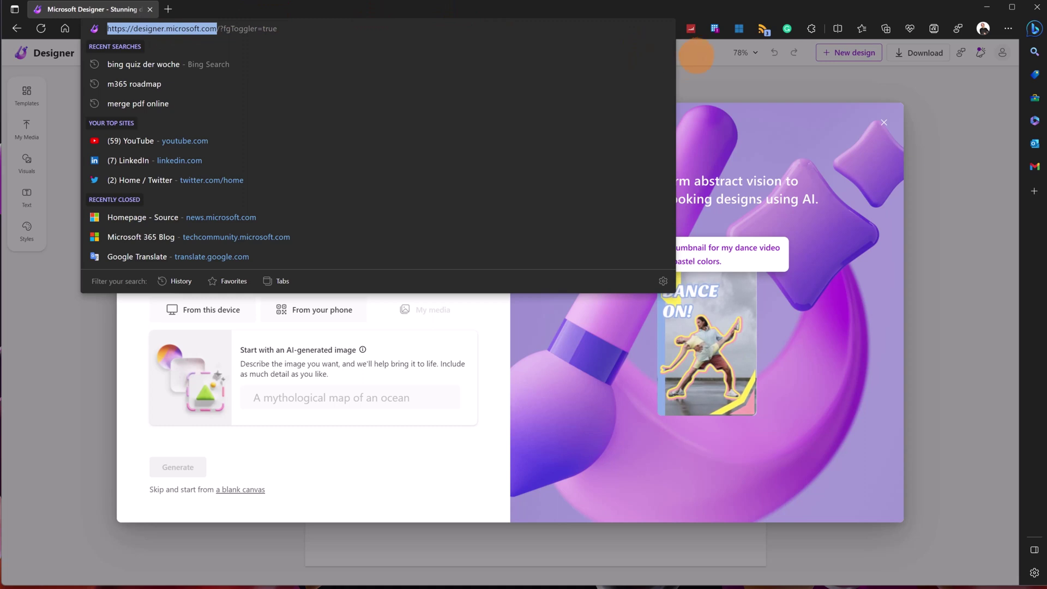
# - Generate designs from the description "YouTube new video about microsoft designer preview launch" and look through the suggestions
pyautogui.click(697, 48)
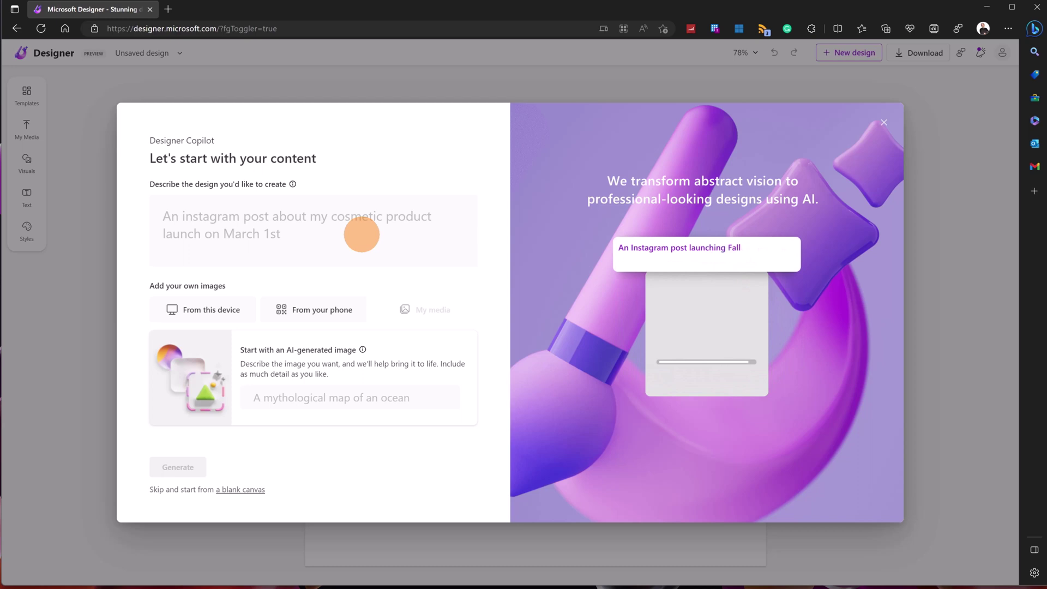
pyautogui.click(324, 231)
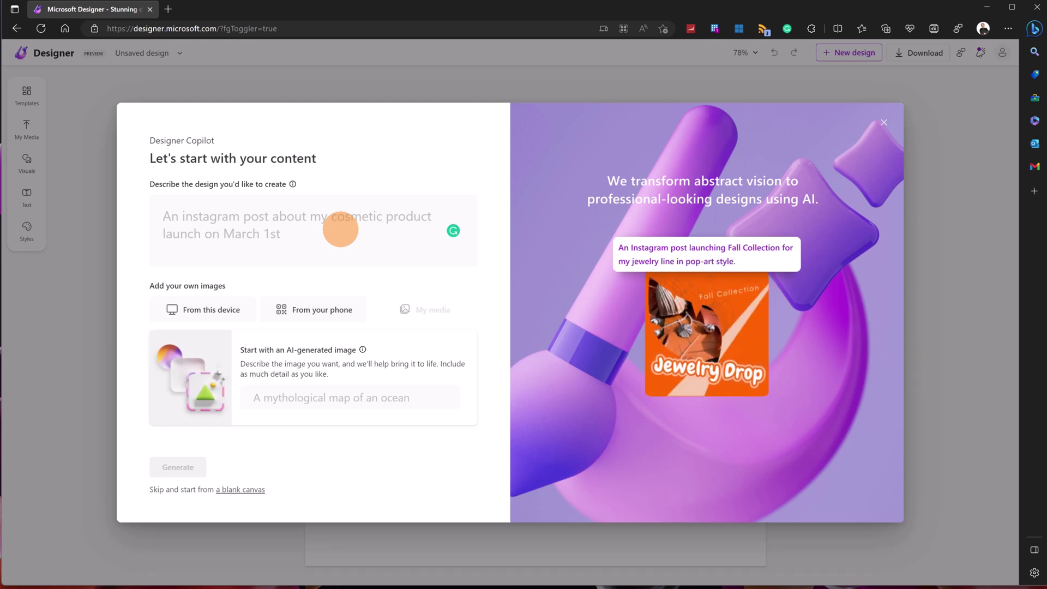
pyautogui.write('YouTube new video about microsoft designer preview launch')
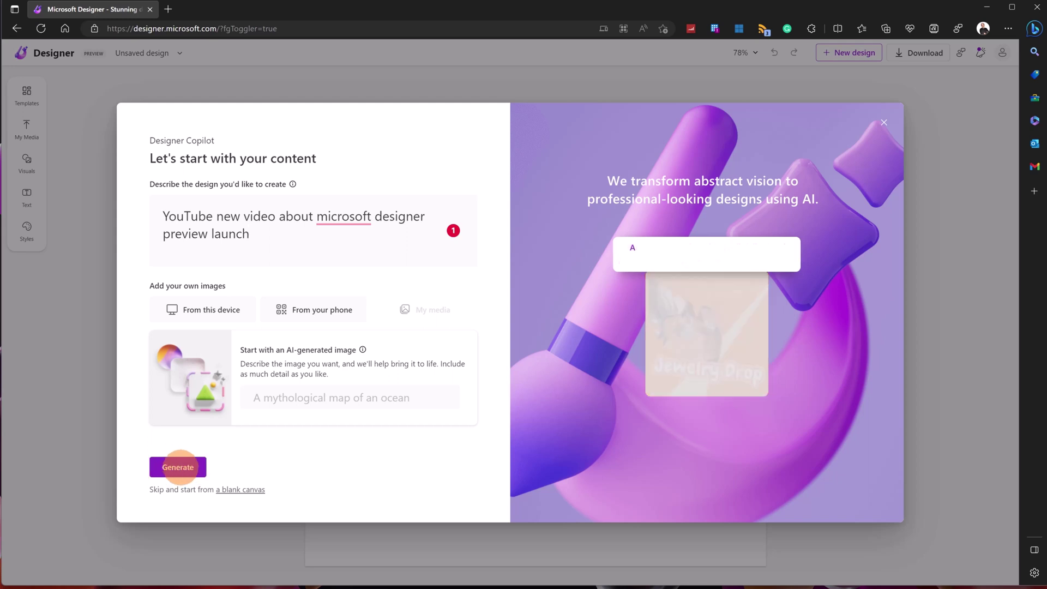
pyautogui.click(178, 467)
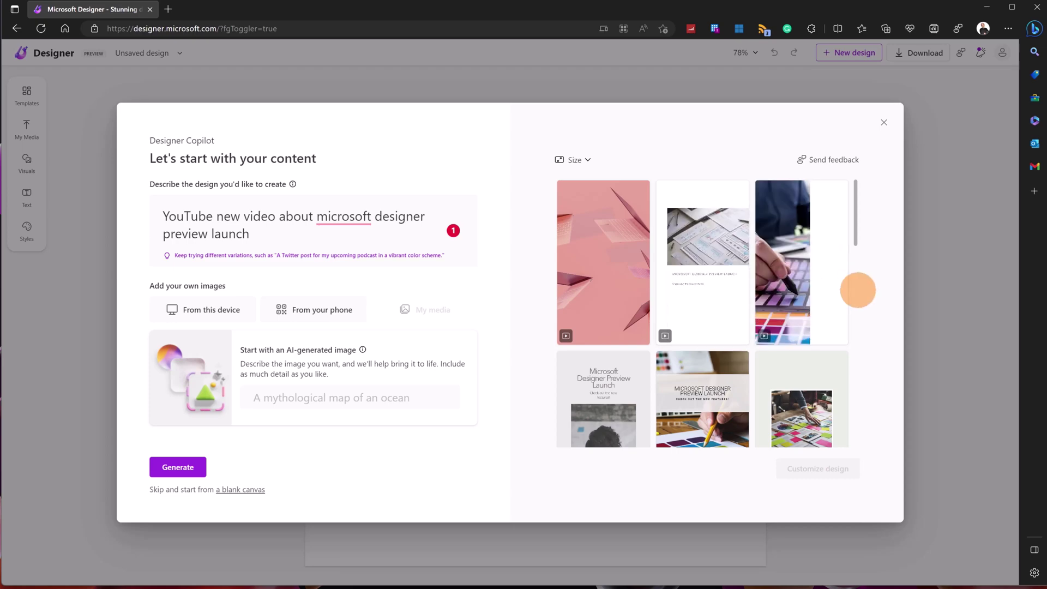
pyautogui.scroll(-3, 858, 290)
pyautogui.scroll(-5, 808, 255)
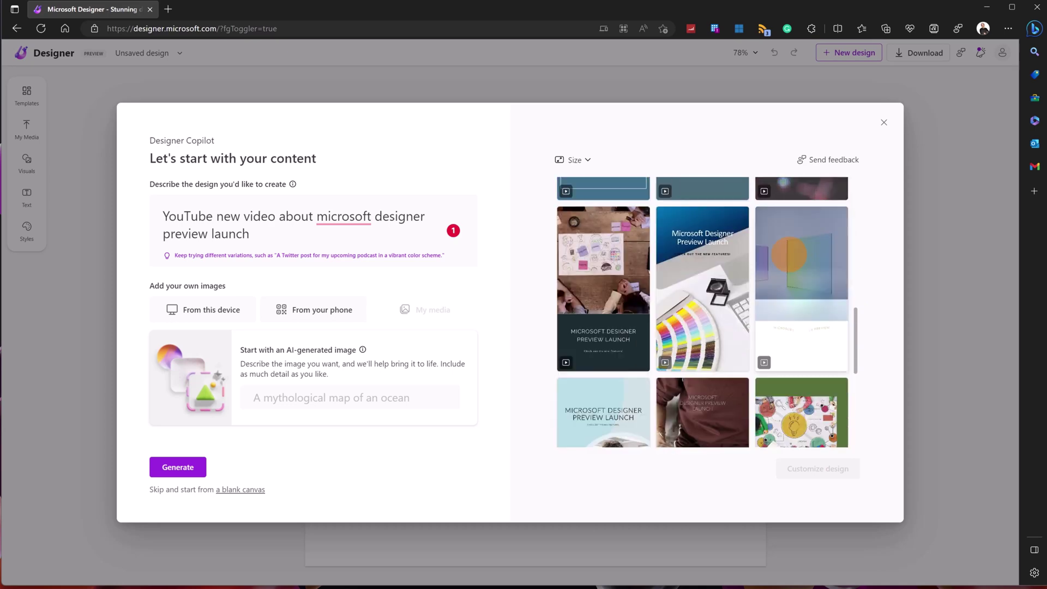
pyautogui.scroll(-2, 789, 254)
pyautogui.scroll(-2, 789, 254)
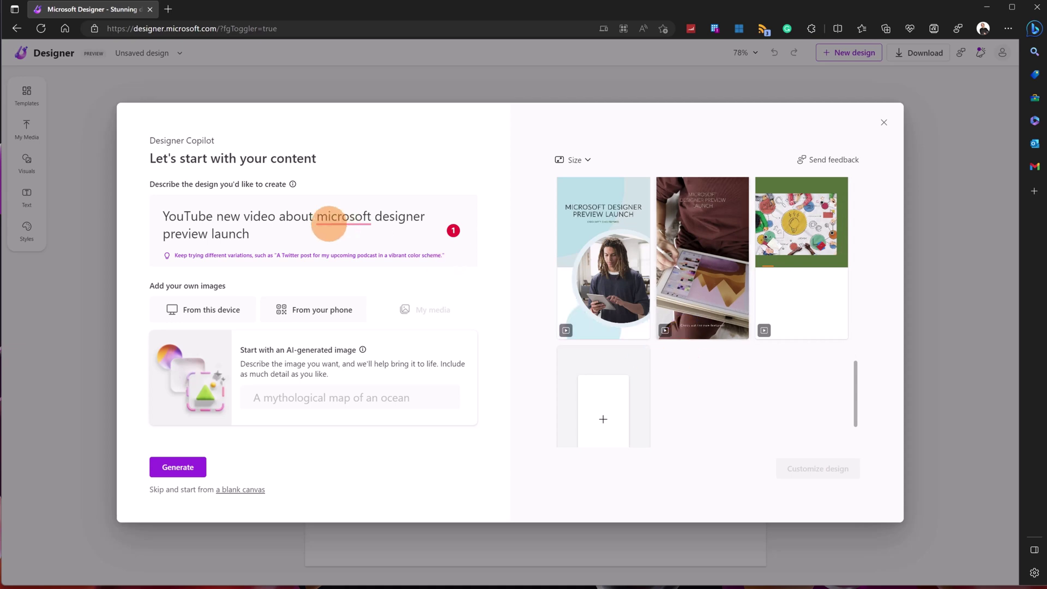
# - Replace the description with "Instagram post about the launch of my bakery on April 1st" and generate new designs
pyautogui.moveTo(251, 234); pyautogui.dragTo(145, 211)
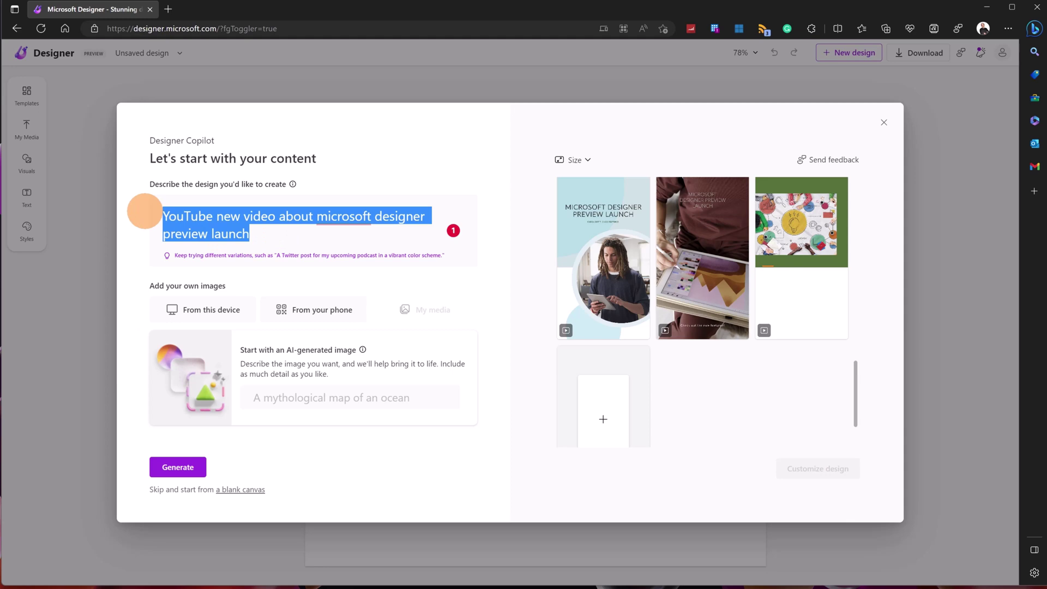
pyautogui.write('Instagram post about the launch of my bakery on April 1st')
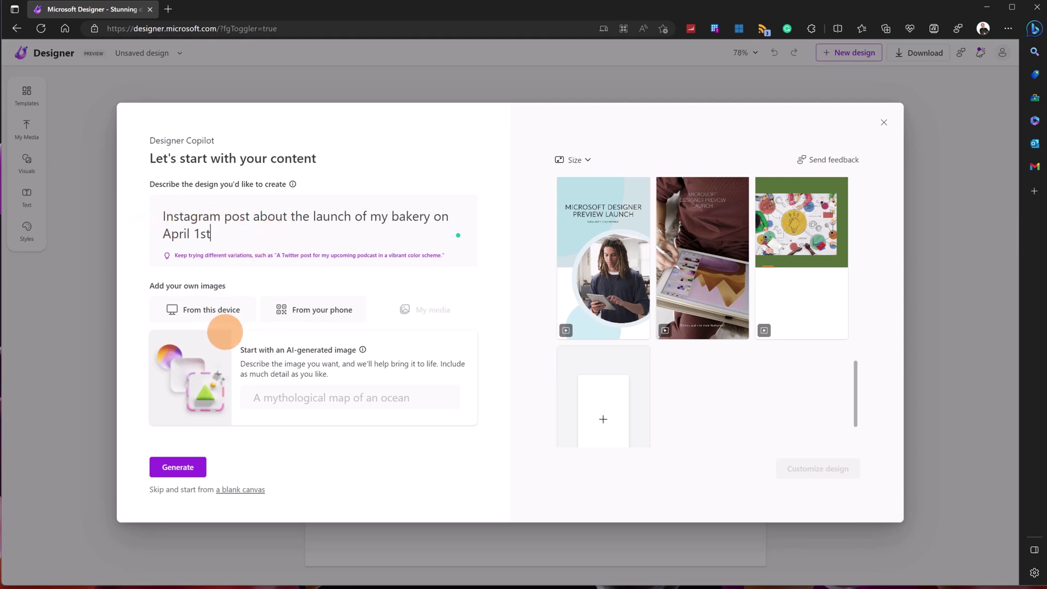
pyautogui.click(180, 467)
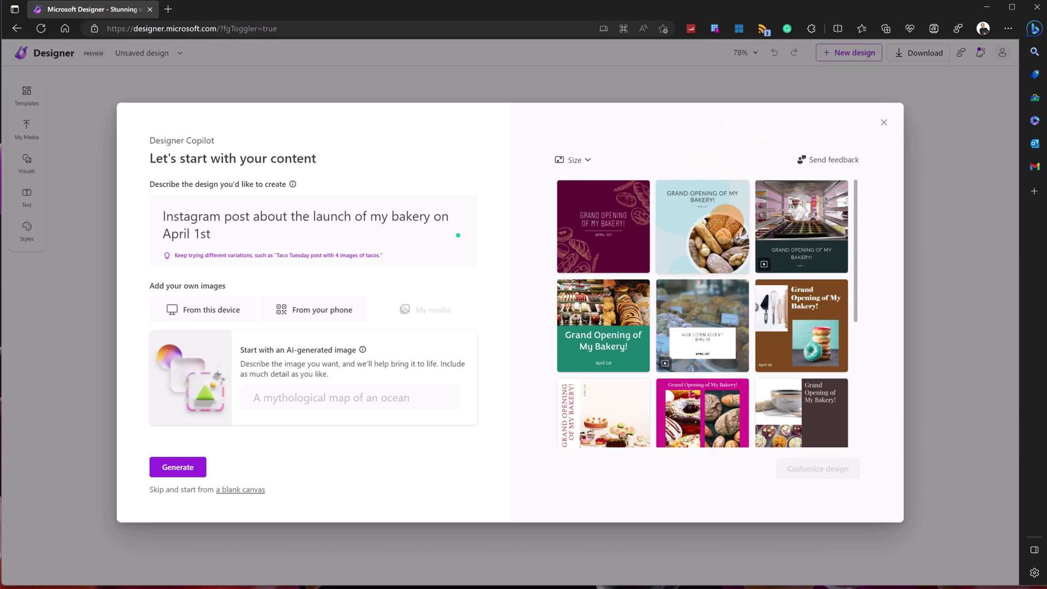
# - Review the available design sizes and look through the generated bakery designs
pyautogui.click(580, 156)
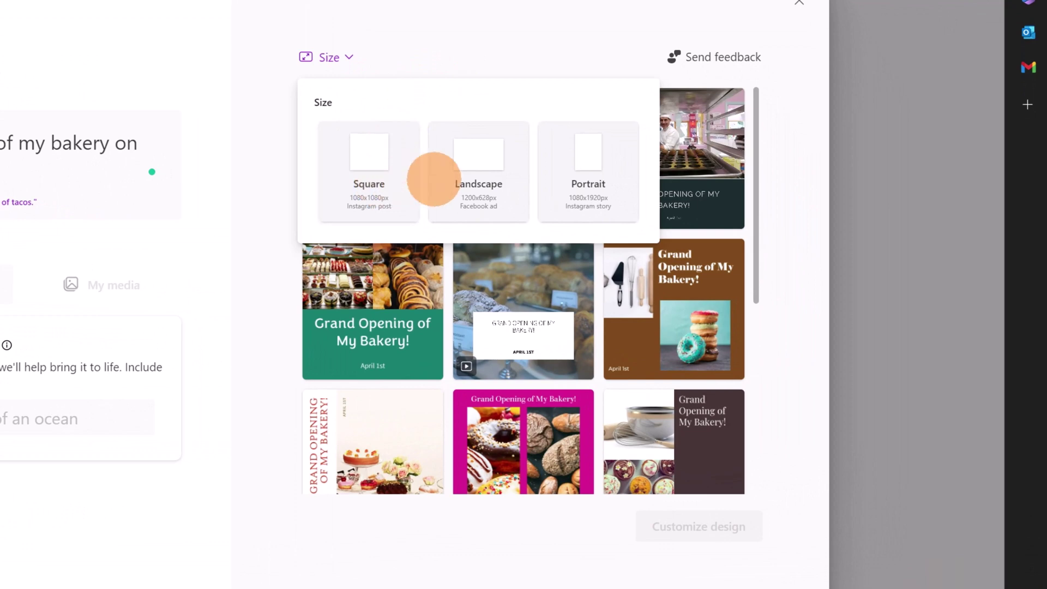
pyautogui.click(548, 52)
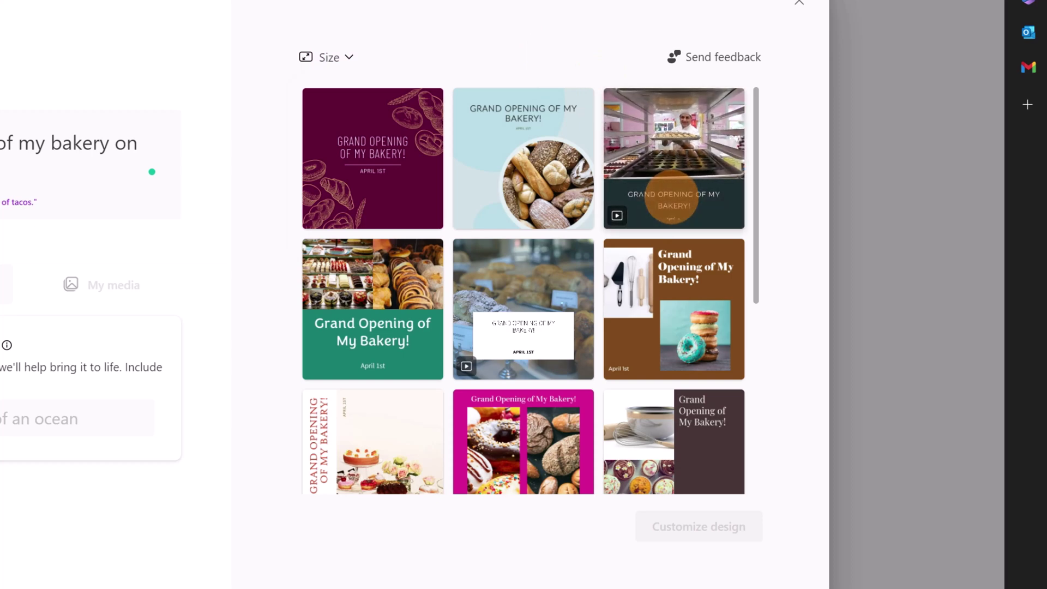
pyautogui.scroll(-3, 413, 348)
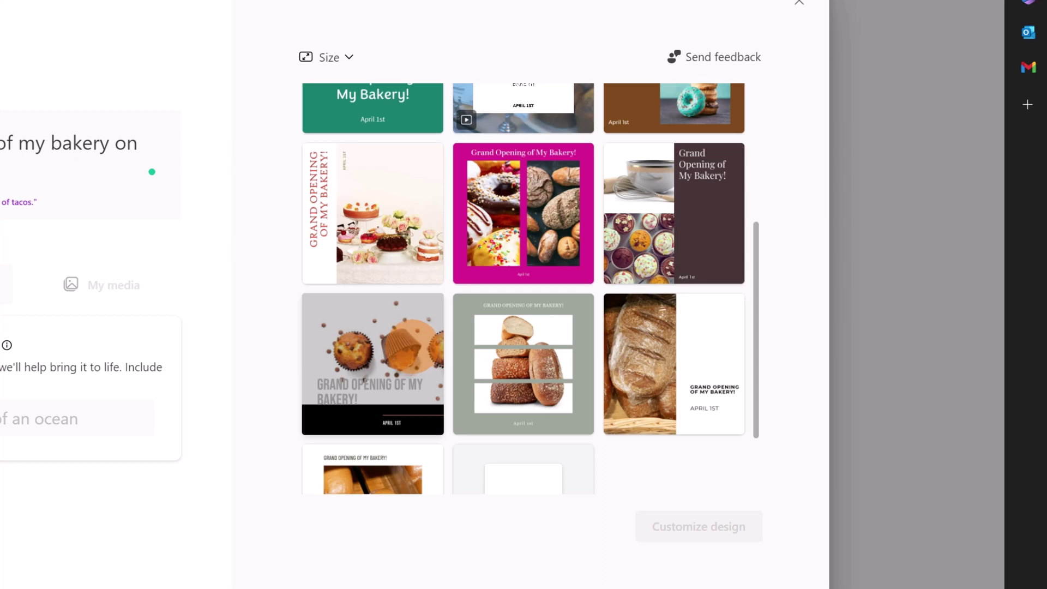
pyautogui.scroll(-2, 406, 351)
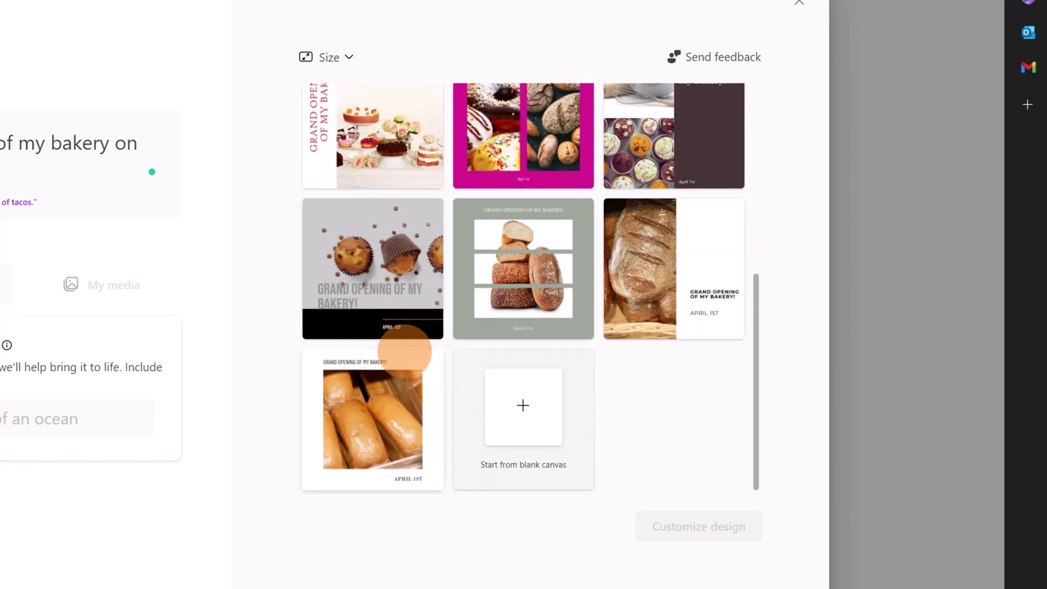
pyautogui.scroll(5, 405, 351)
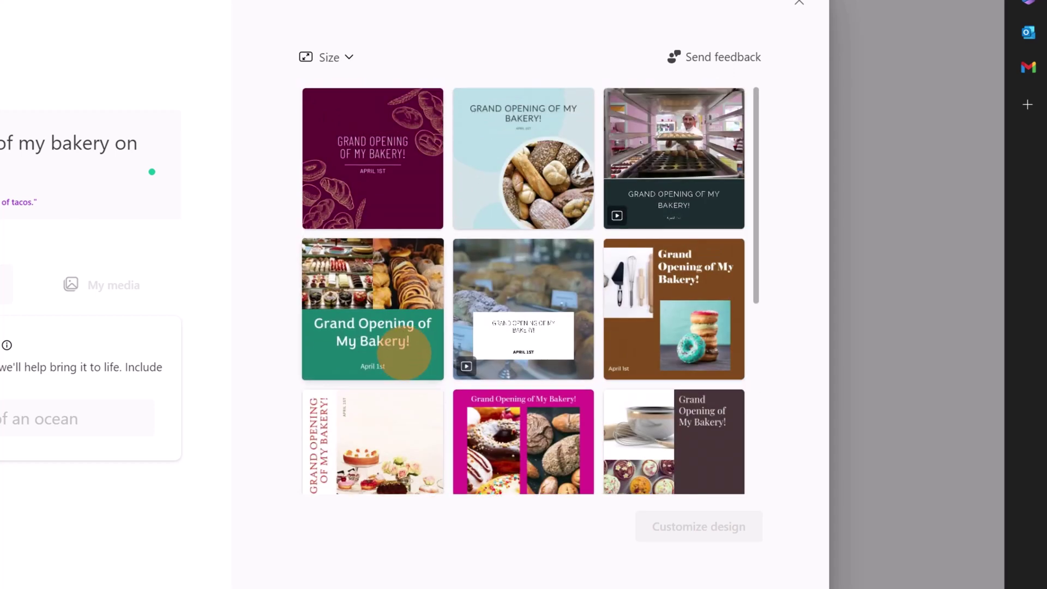
# - Choose the green "Grand Opening of My Bakery!" design with two pastry photos for customization and dismiss the introductory tip
pyautogui.click(404, 335)
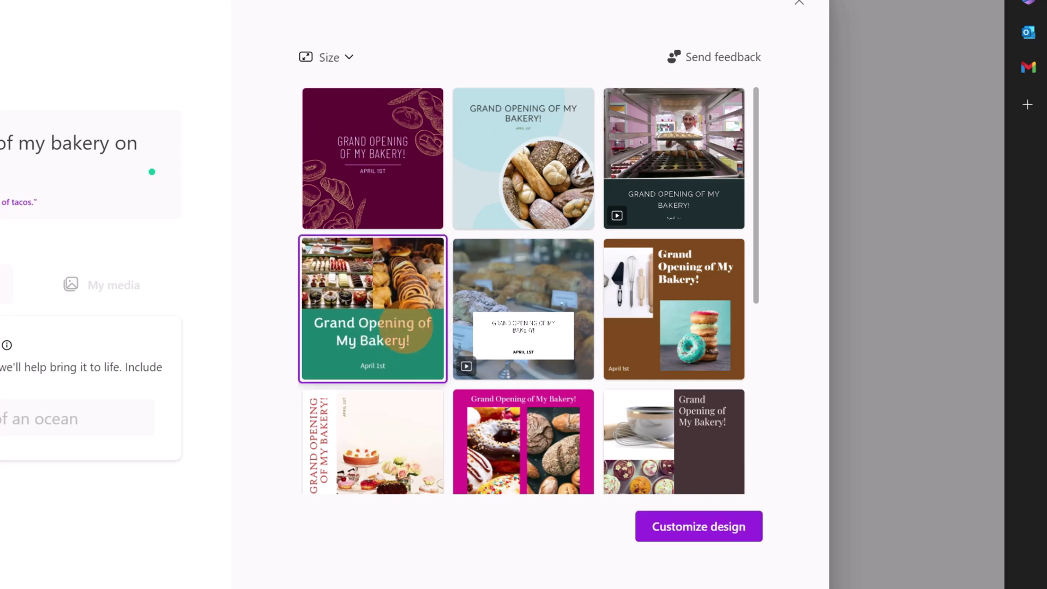
pyautogui.click(719, 531)
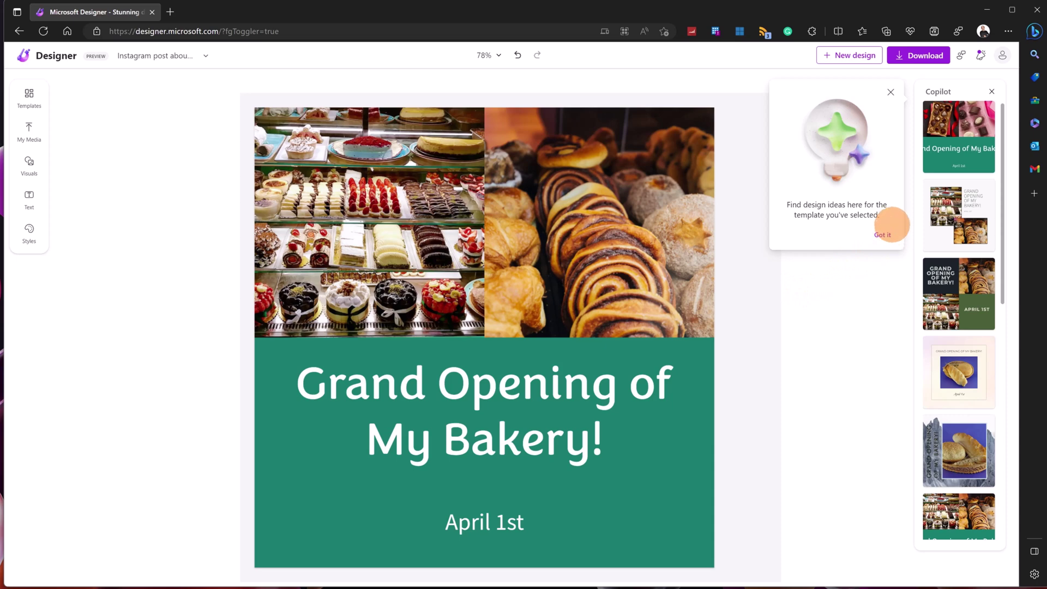
pyautogui.click(883, 233)
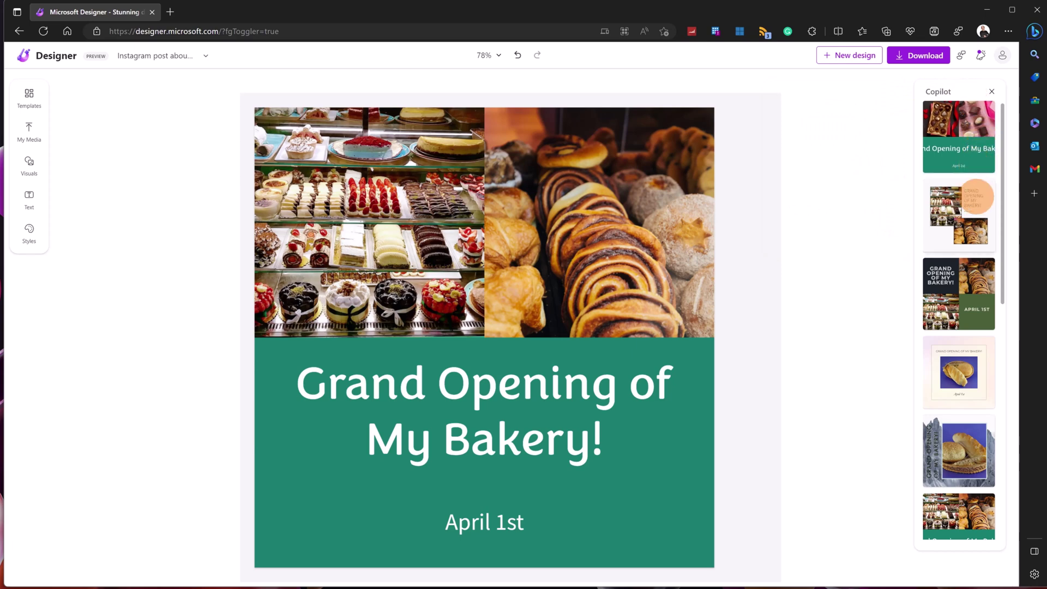
# - Look through the Copilot design ideas offered for the bakery post
pyautogui.scroll(-5, 974, 208)
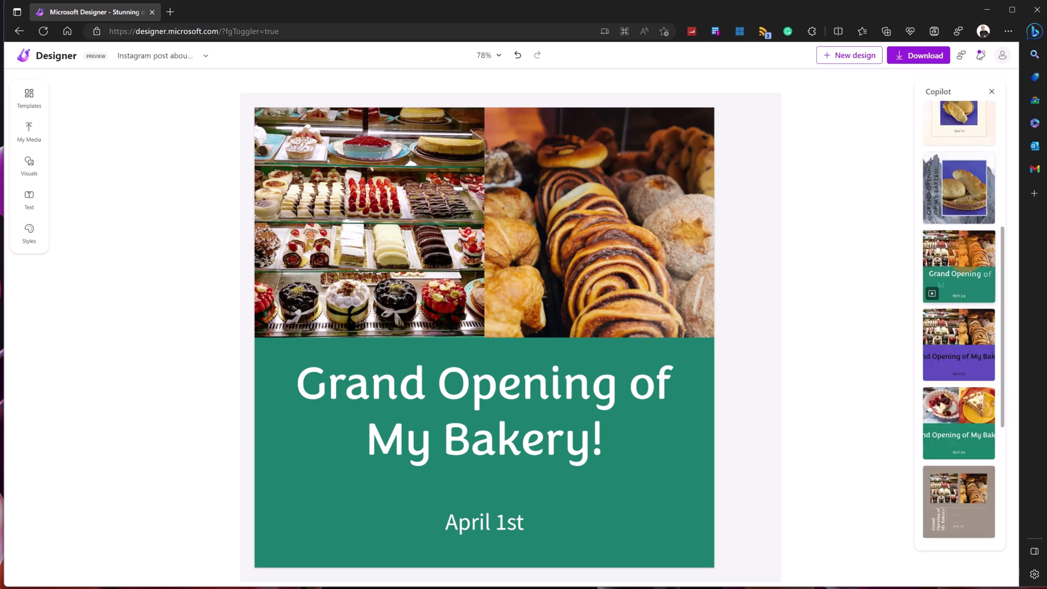
pyautogui.scroll(-4, 966, 251)
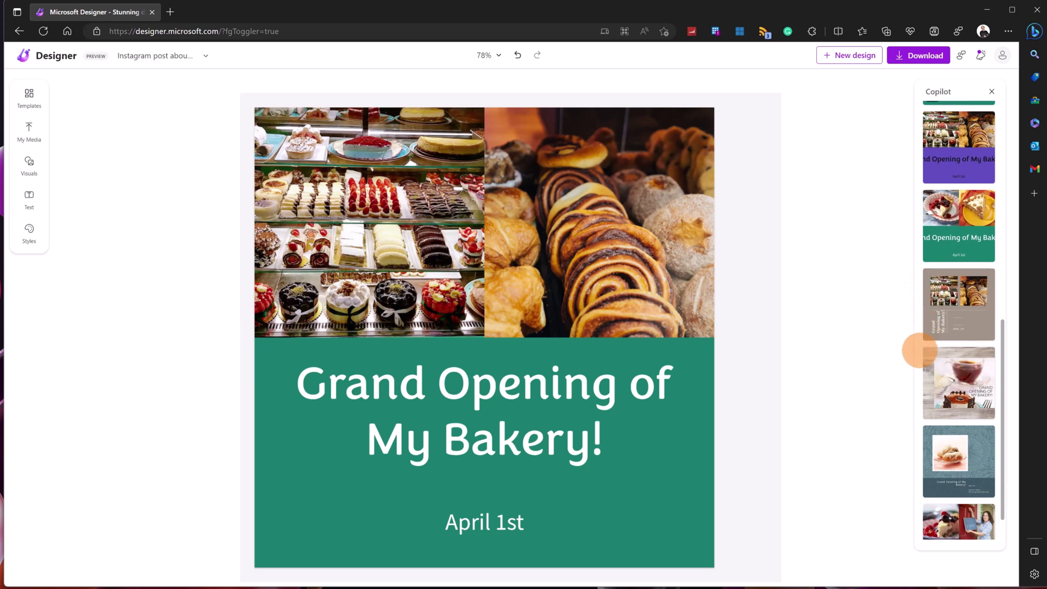
pyautogui.scroll(-1, 958, 392)
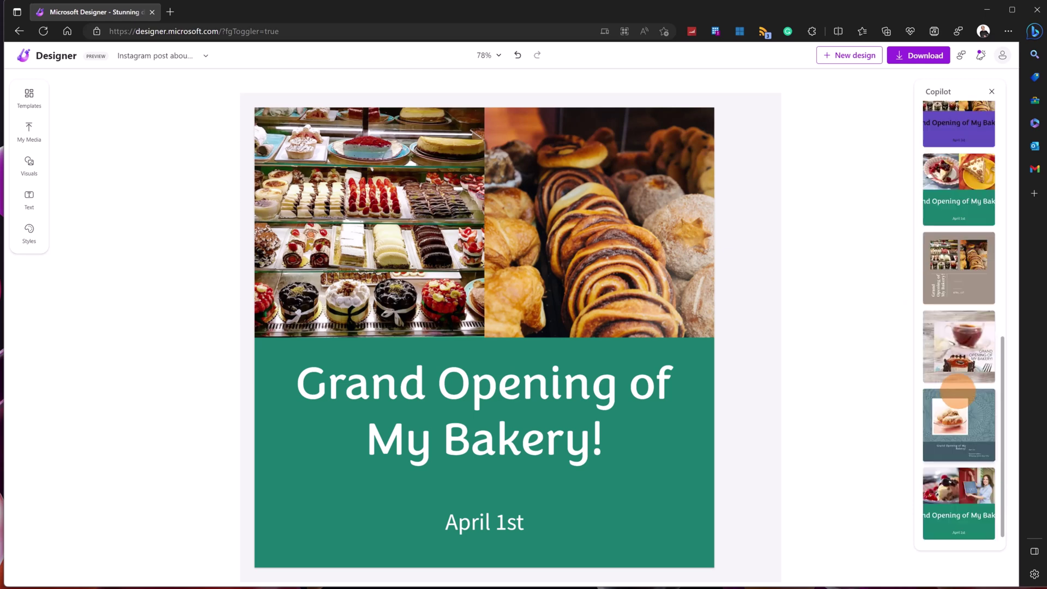
pyautogui.scroll(7, 958, 390)
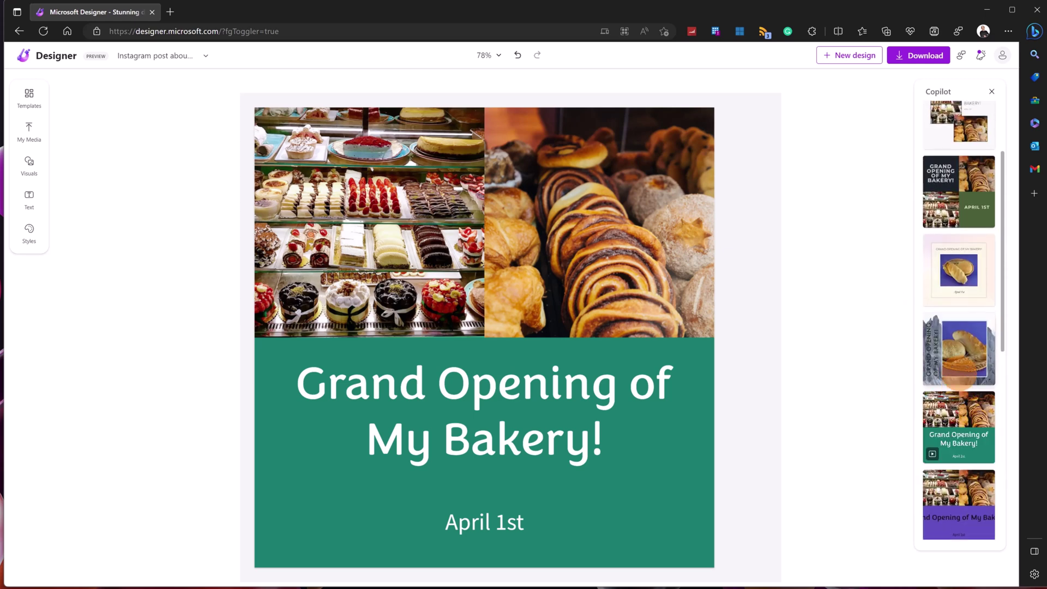
pyautogui.scroll(2, 961, 338)
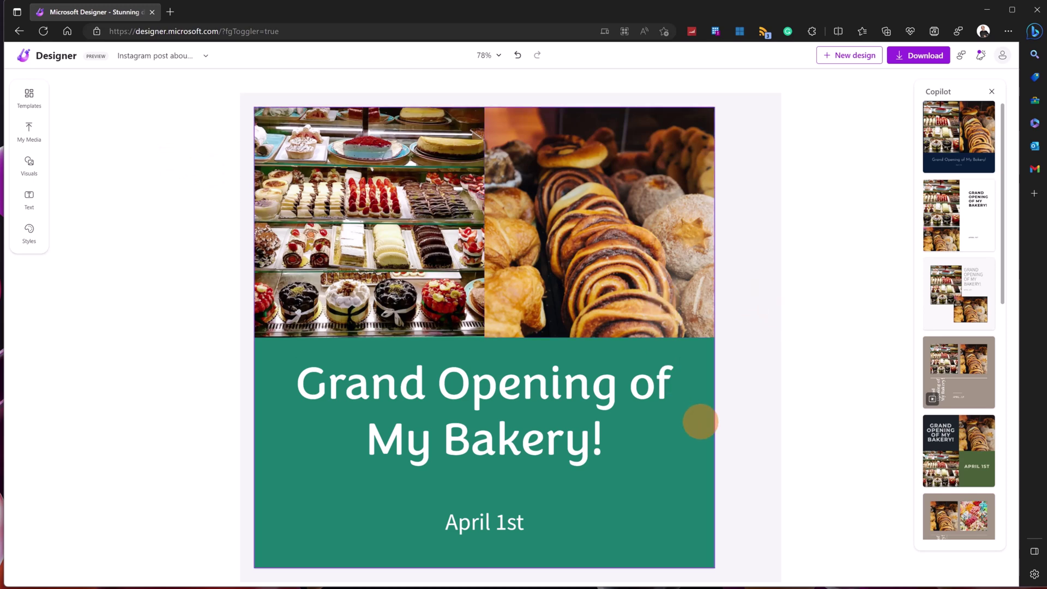
# - Recolor the design's green background with an Inspire me color suggestion
pyautogui.click(700, 422)
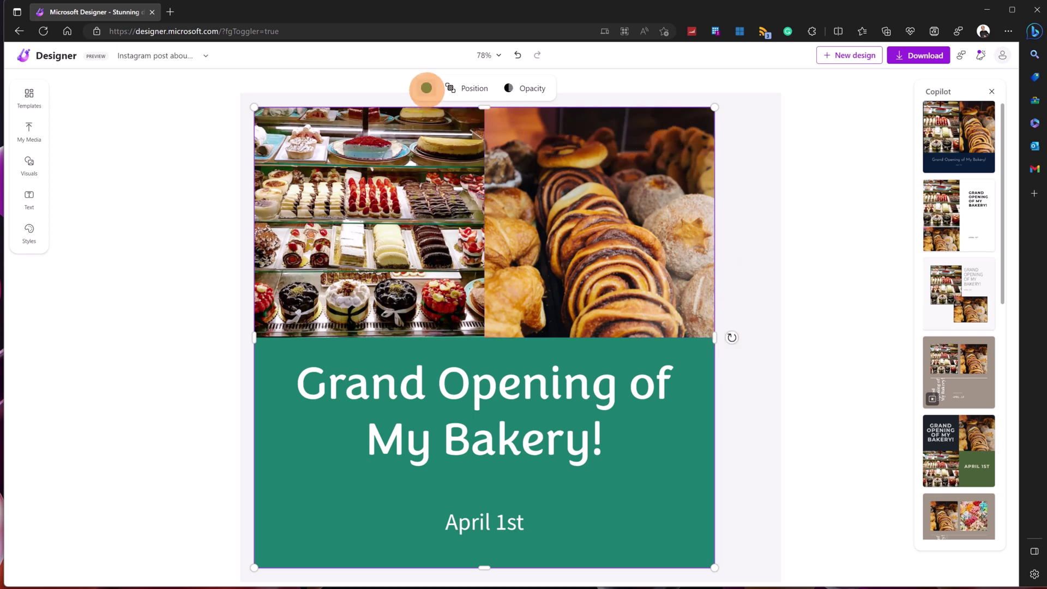
pyautogui.click(426, 87)
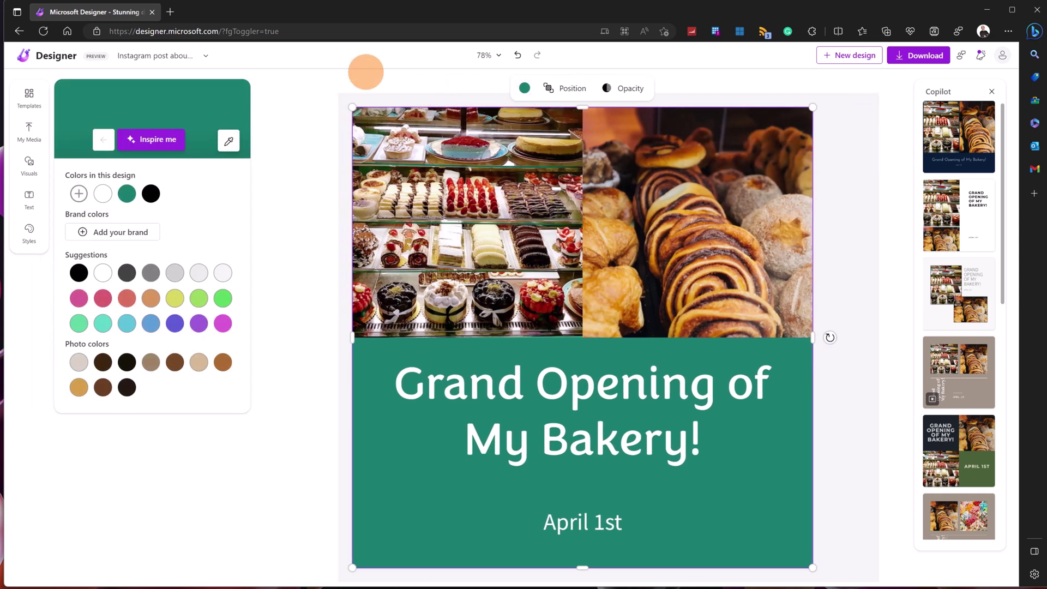
pyautogui.click(148, 139)
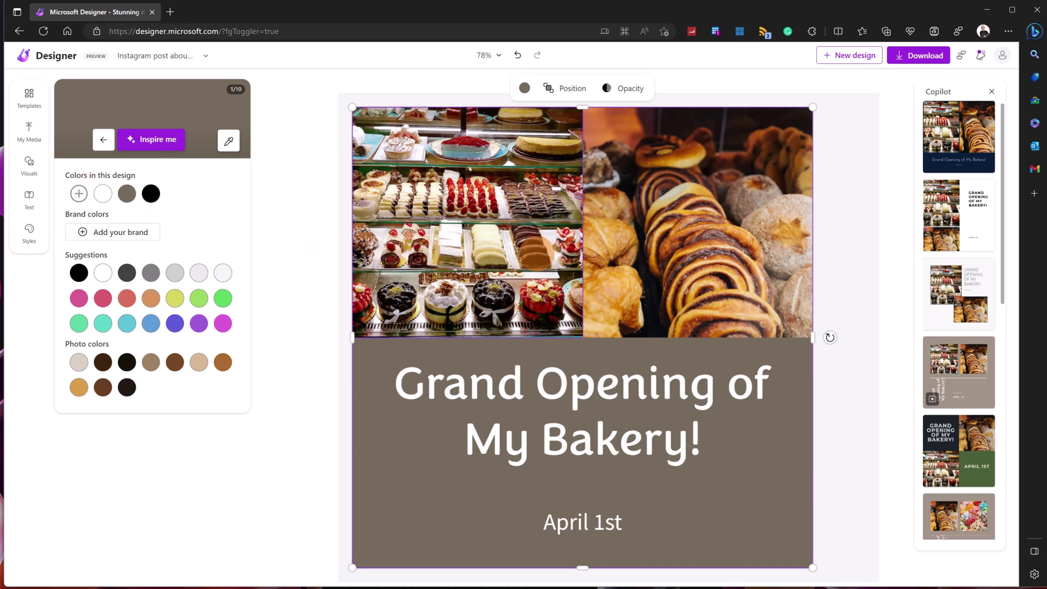
# - Apply the Blur background effect to the photo of the cake display shelves
pyautogui.click(494, 204)
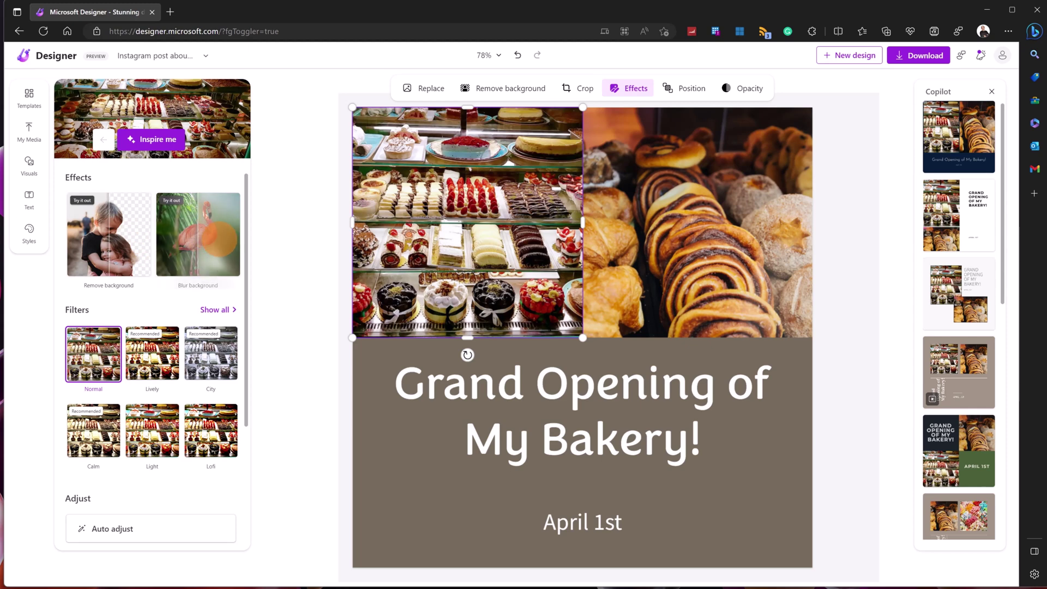
pyautogui.click(198, 234)
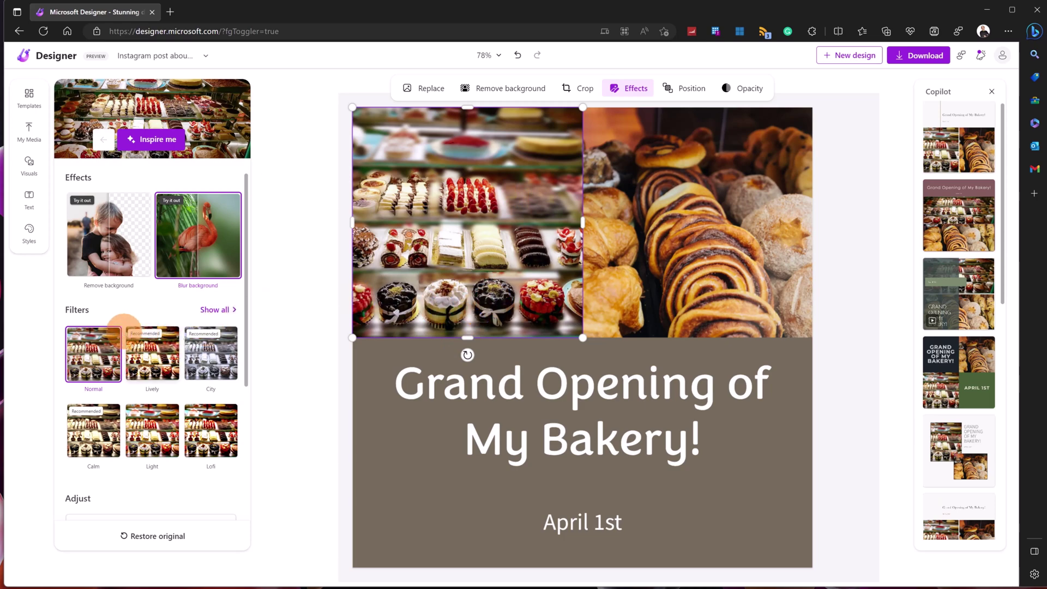
# - Examine the cake photo's adjustment settings, full filter list, layer position options and opacity setting
pyautogui.scroll(-1, 124, 326)
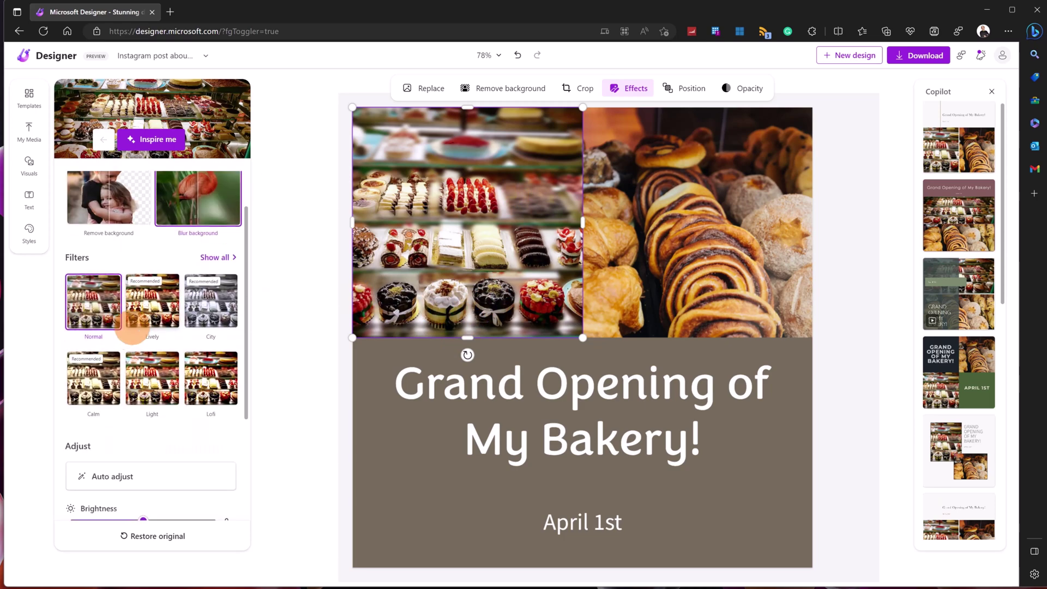
pyautogui.scroll(-3, 131, 341)
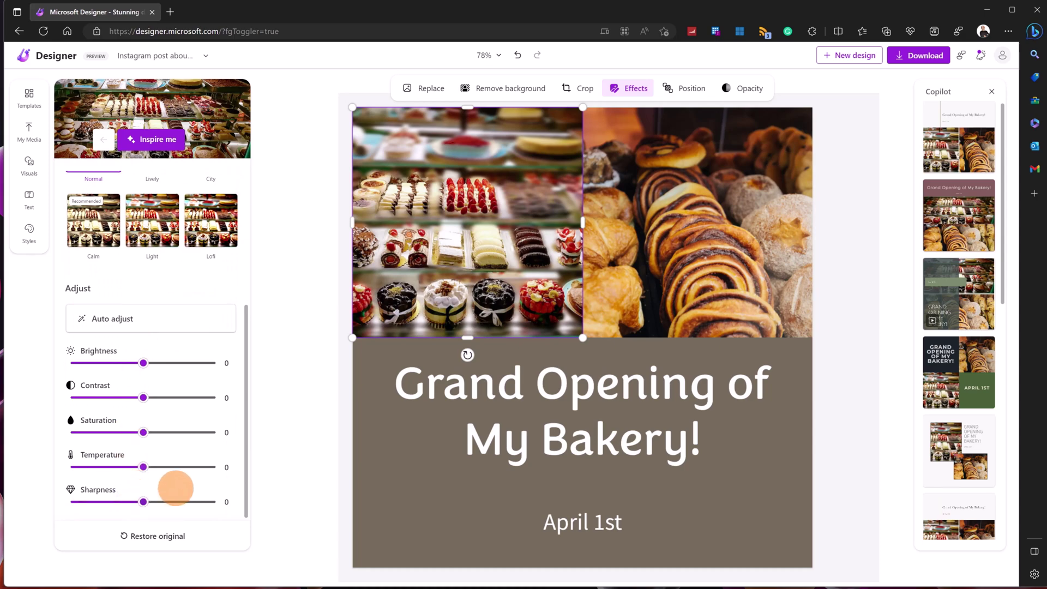
pyautogui.scroll(5, 176, 488)
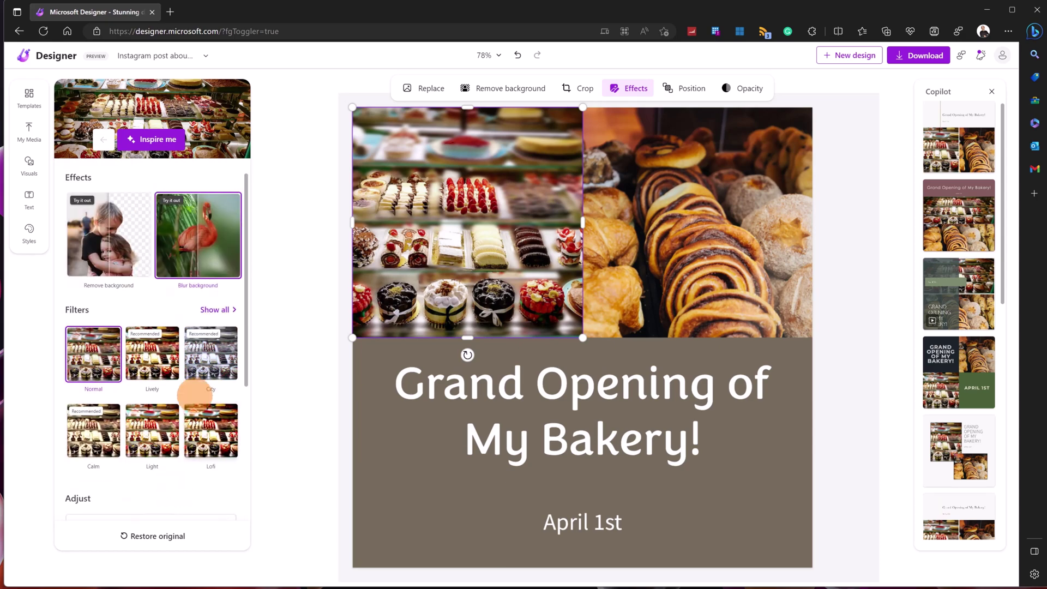
pyautogui.click(225, 310)
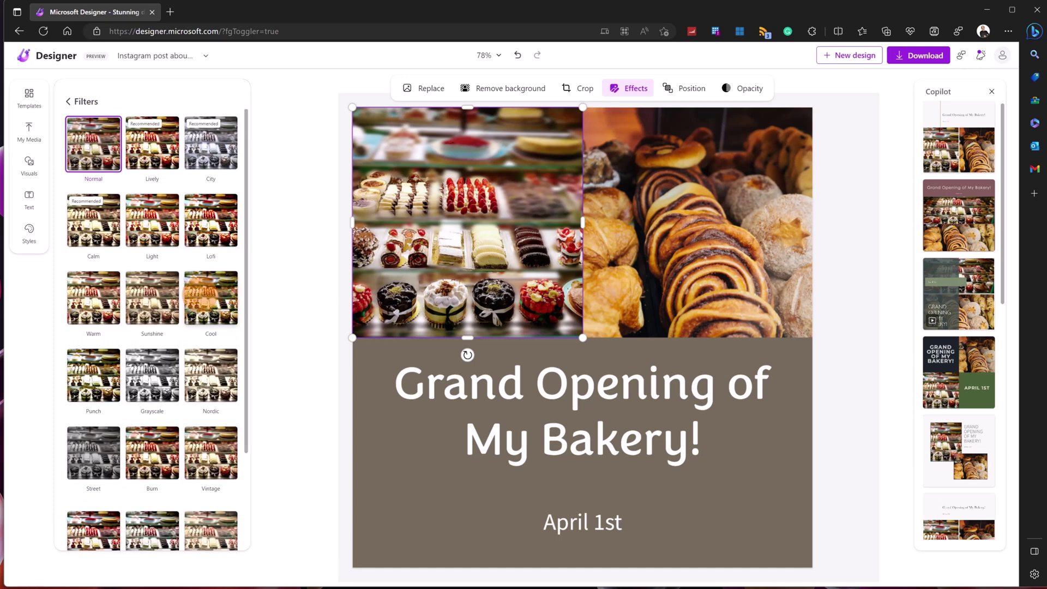
pyautogui.scroll(-3, 201, 293)
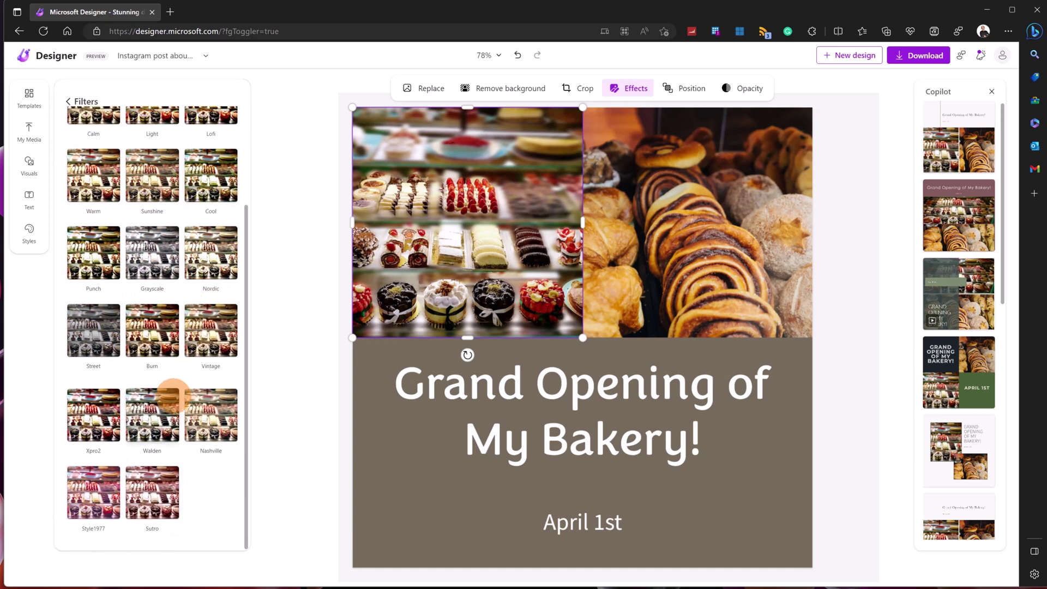
pyautogui.scroll(1, 169, 393)
pyautogui.click(82, 101)
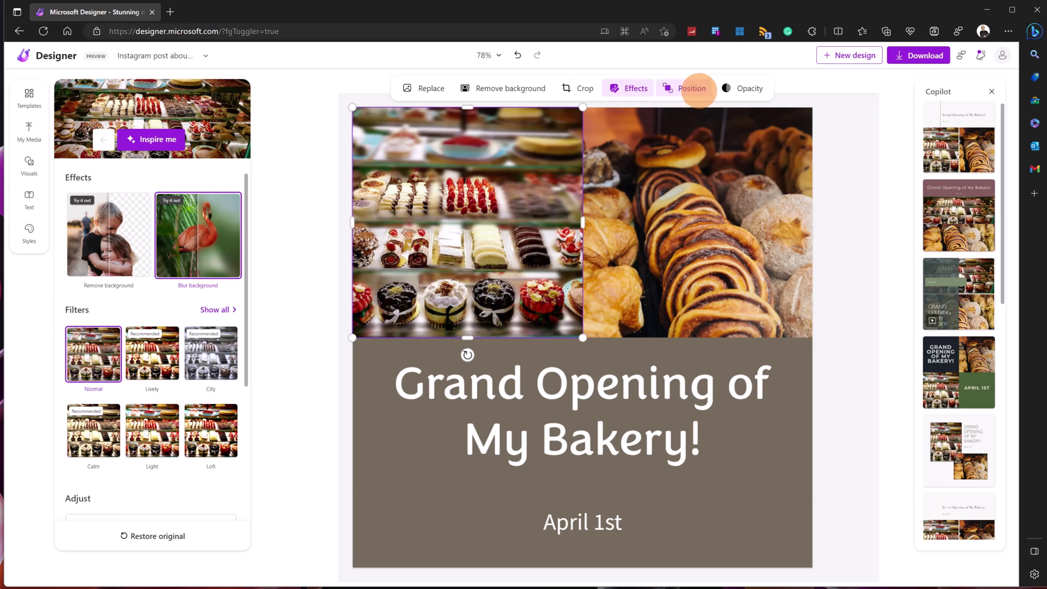
pyautogui.click(700, 90)
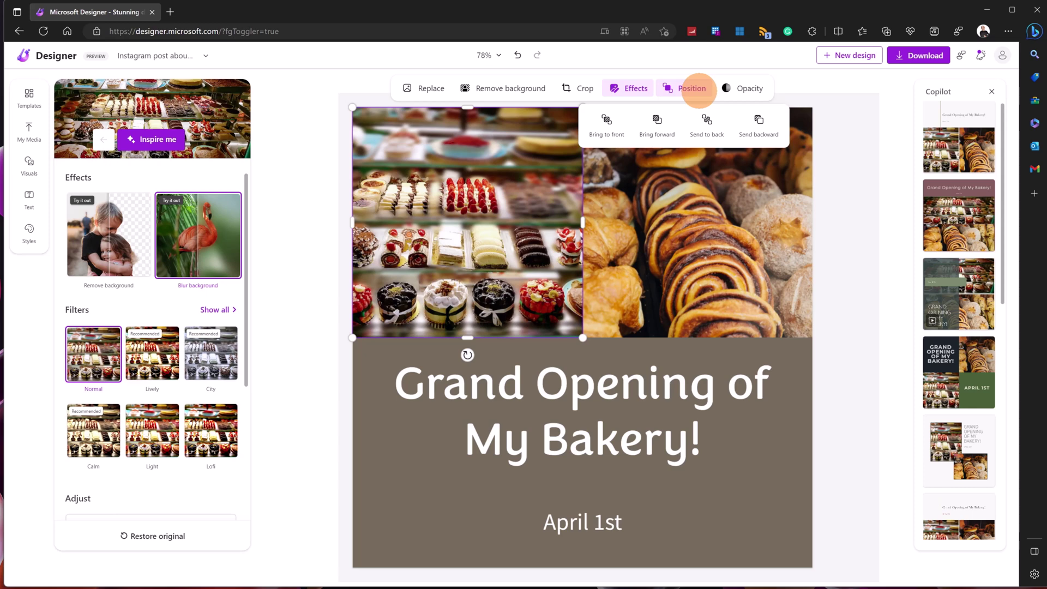
pyautogui.click(748, 88)
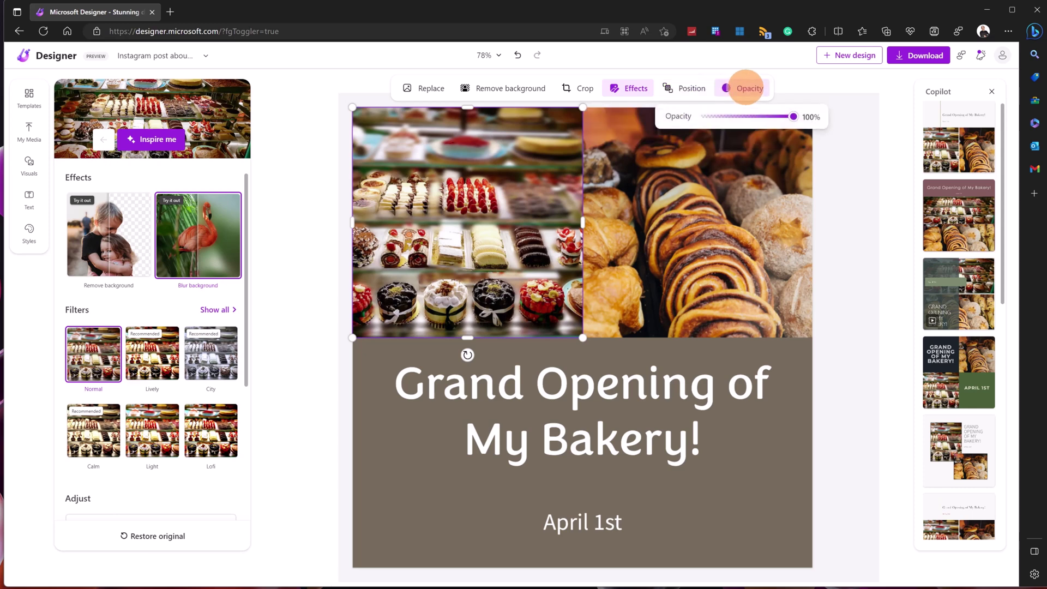
# - Change the font of the "Grand Opening of My Bakery!" heading to Elephant Pro
pyautogui.moveTo(794, 116)
pyautogui.mouseDown()
pyautogui.moveTo(758, 117)
pyautogui.moveTo(803, 121)
pyautogui.mouseUp()
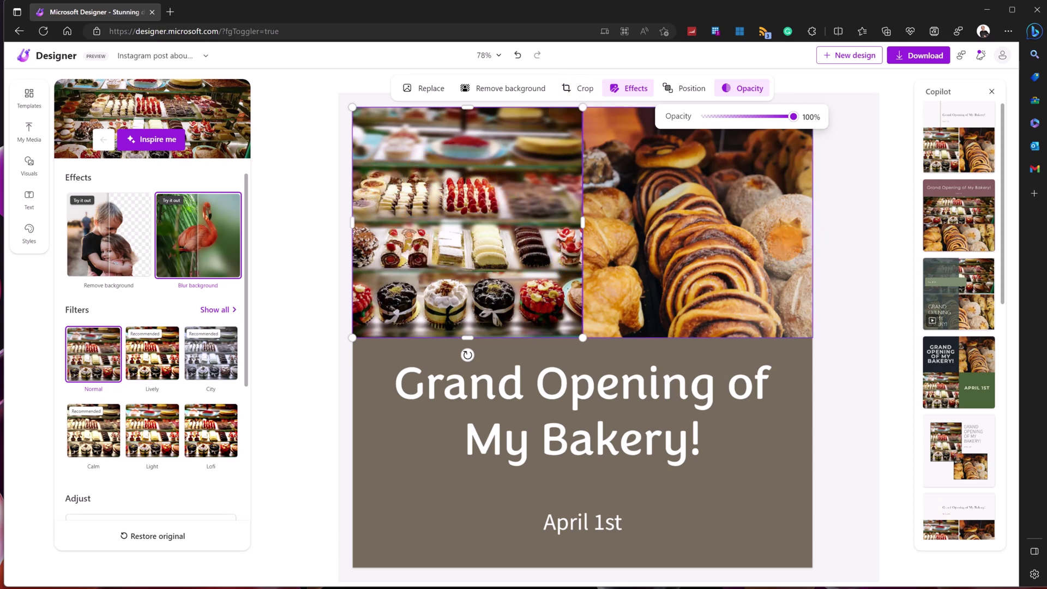
pyautogui.click(736, 227)
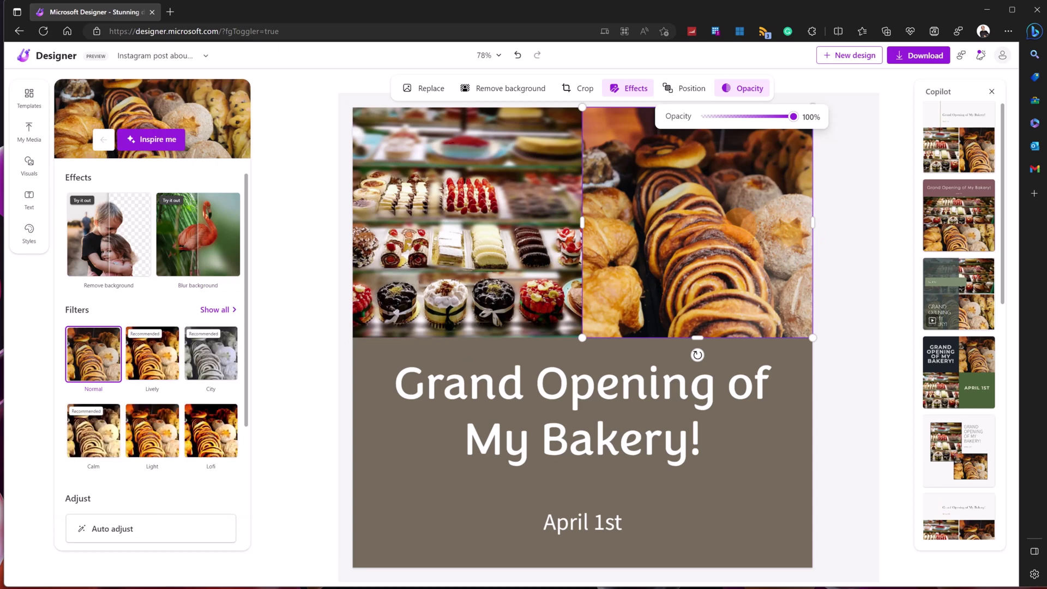
pyautogui.click(622, 392)
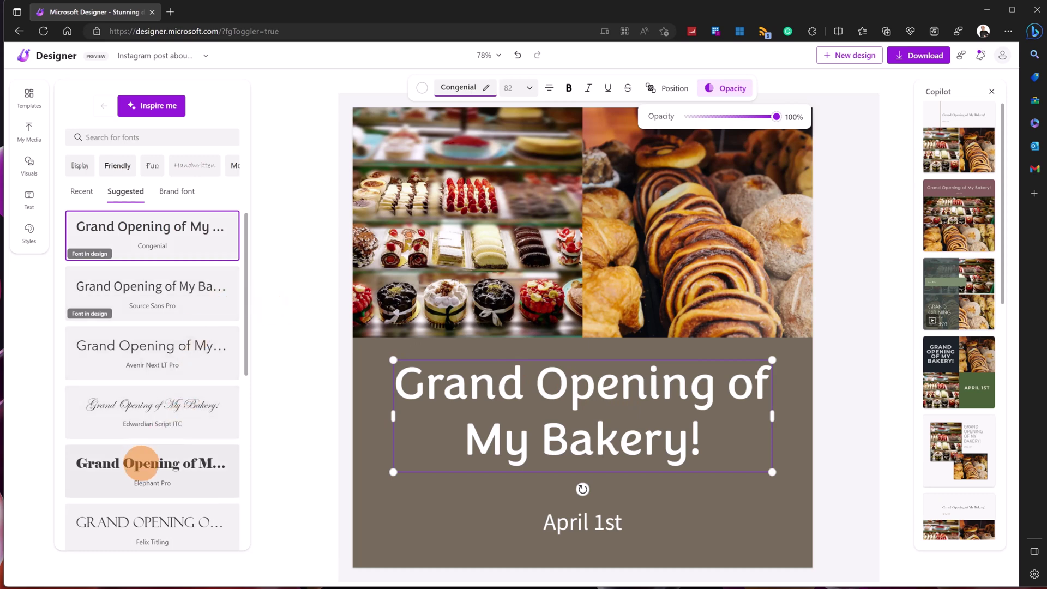
pyautogui.scroll(-1, 141, 463)
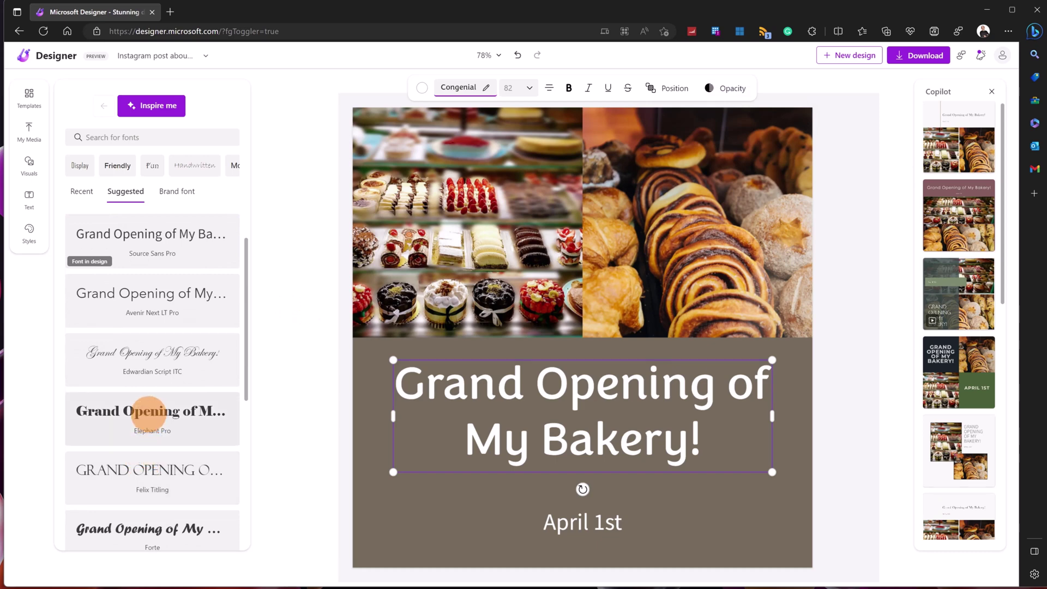
pyautogui.click(160, 416)
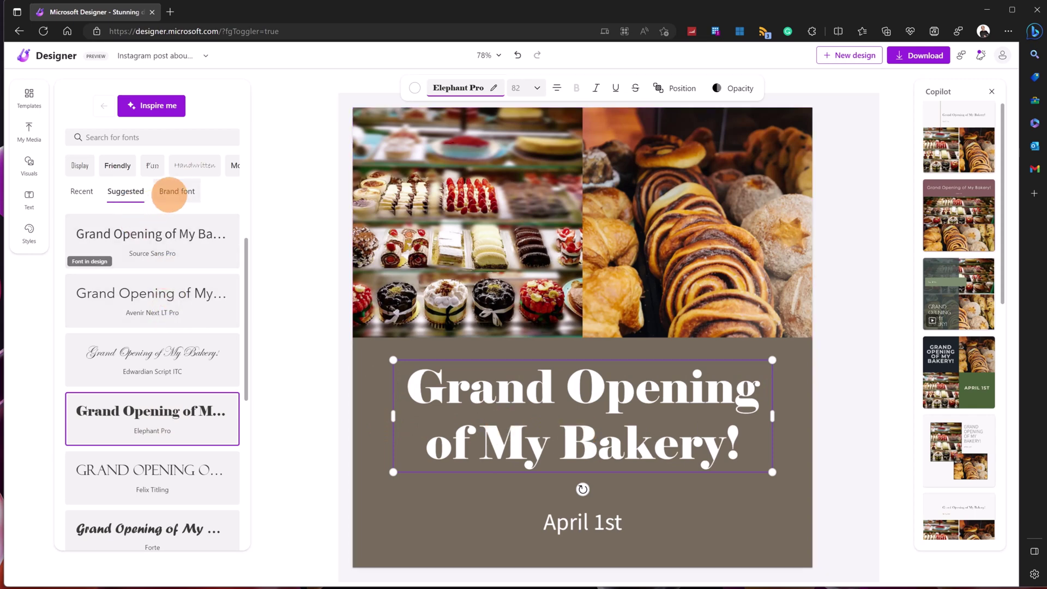
# - Look through the brand font section, the Friendly, Fun, Handwritten, Reliable, Retro and Sans font styles, and the font search suggestions
pyautogui.click(170, 192)
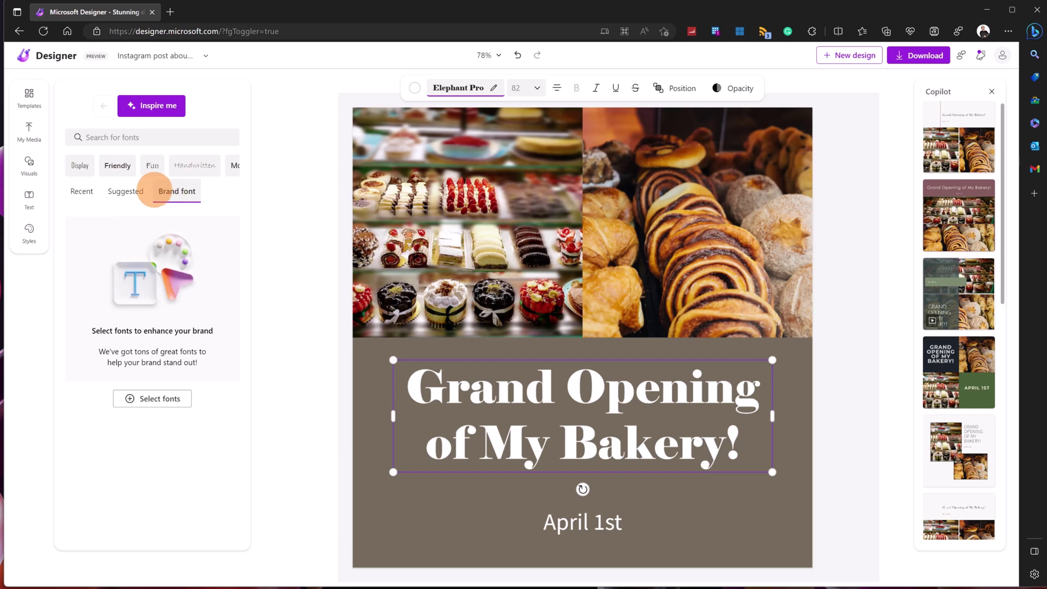
pyautogui.click(113, 167)
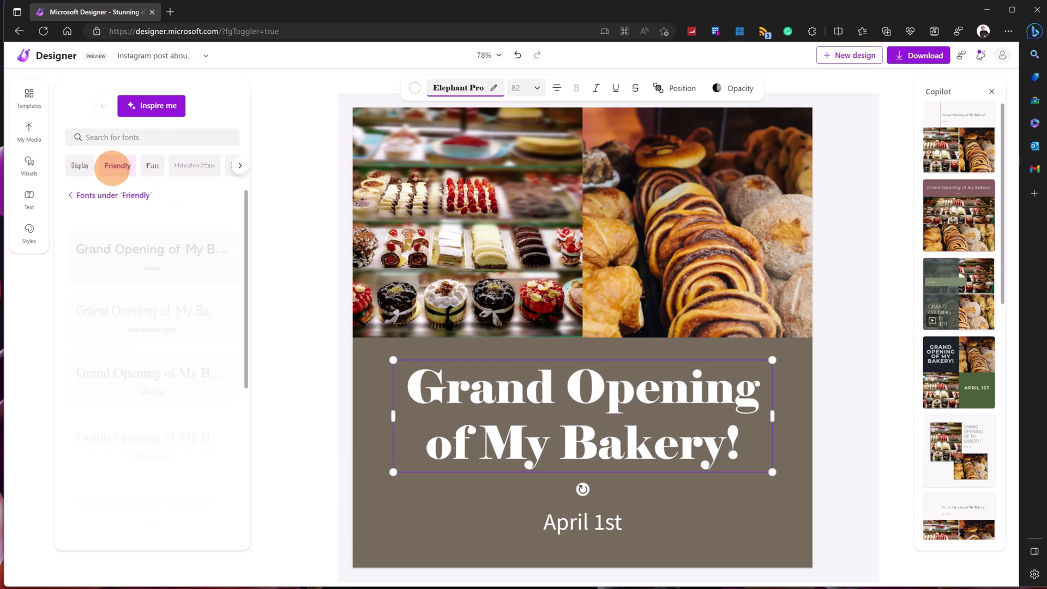
pyautogui.click(154, 166)
pyautogui.click(193, 165)
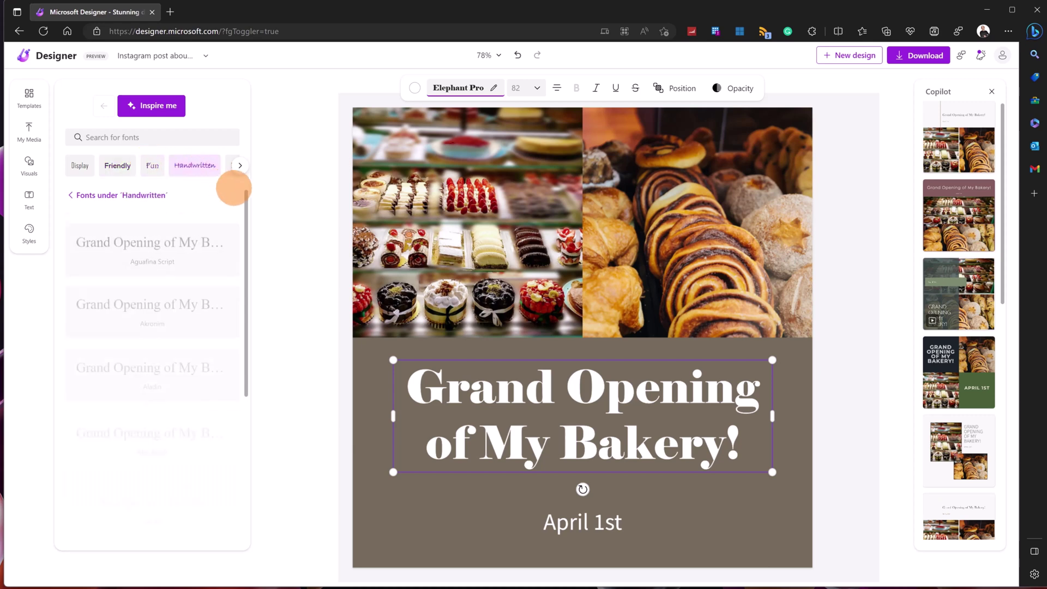
pyautogui.click(240, 165)
pyautogui.click(240, 165)
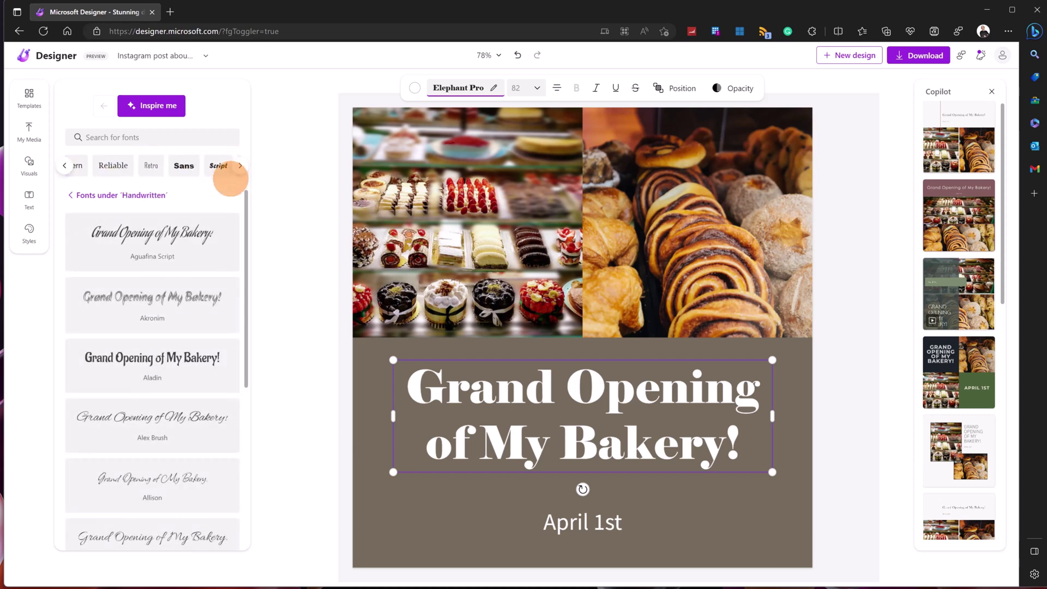
pyautogui.click(151, 166)
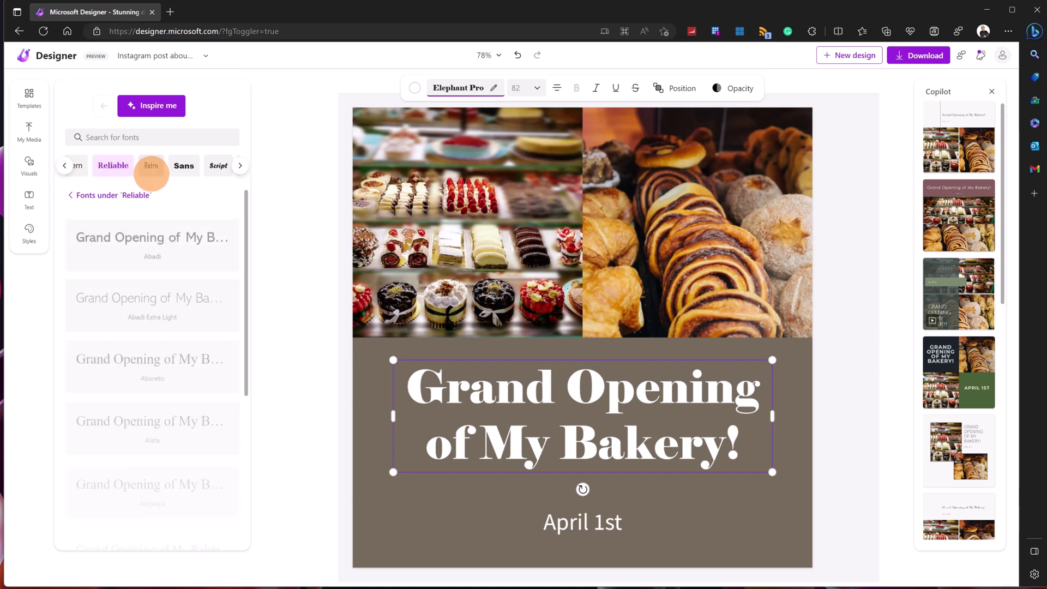
pyautogui.click(184, 165)
pyautogui.click(240, 165)
pyautogui.click(240, 165)
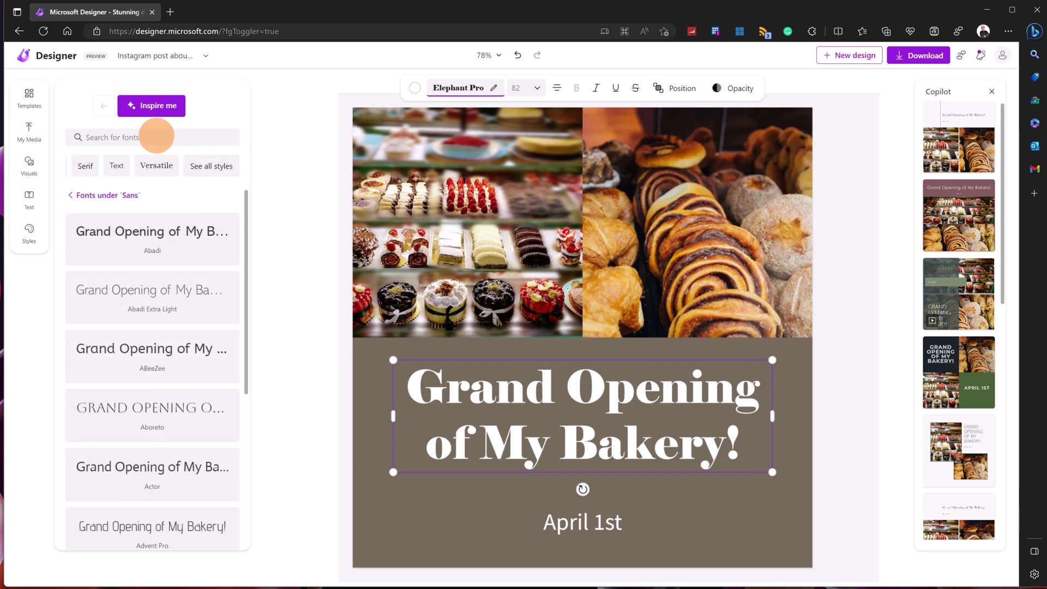
pyautogui.click(156, 136)
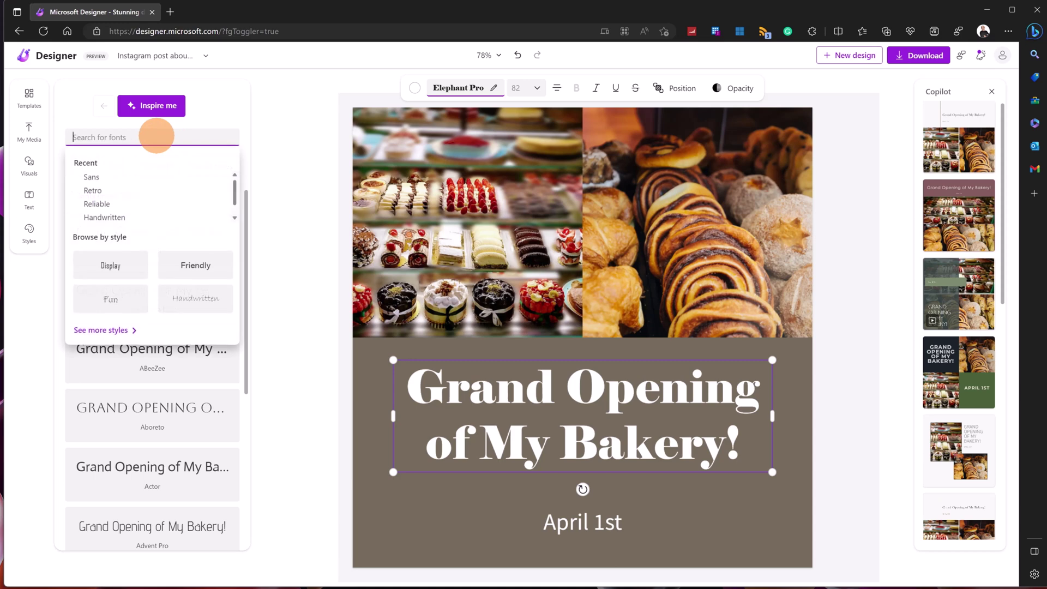
pyautogui.click(277, 103)
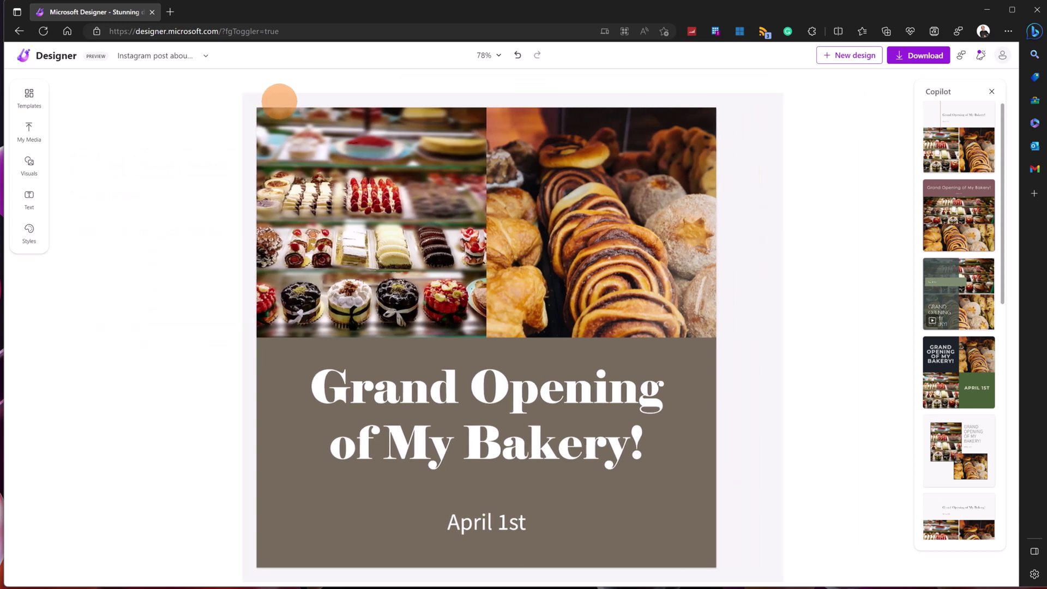
# - Examine the font size and opacity options of the bakery heading and the font size option of the April 1st text
pyautogui.click(494, 452)
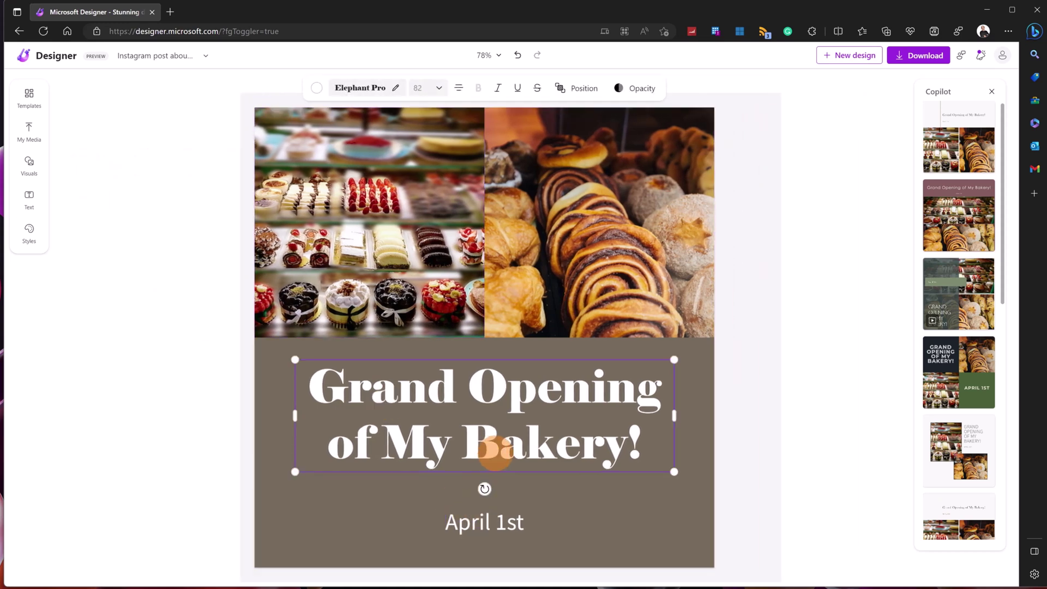
pyautogui.click(421, 87)
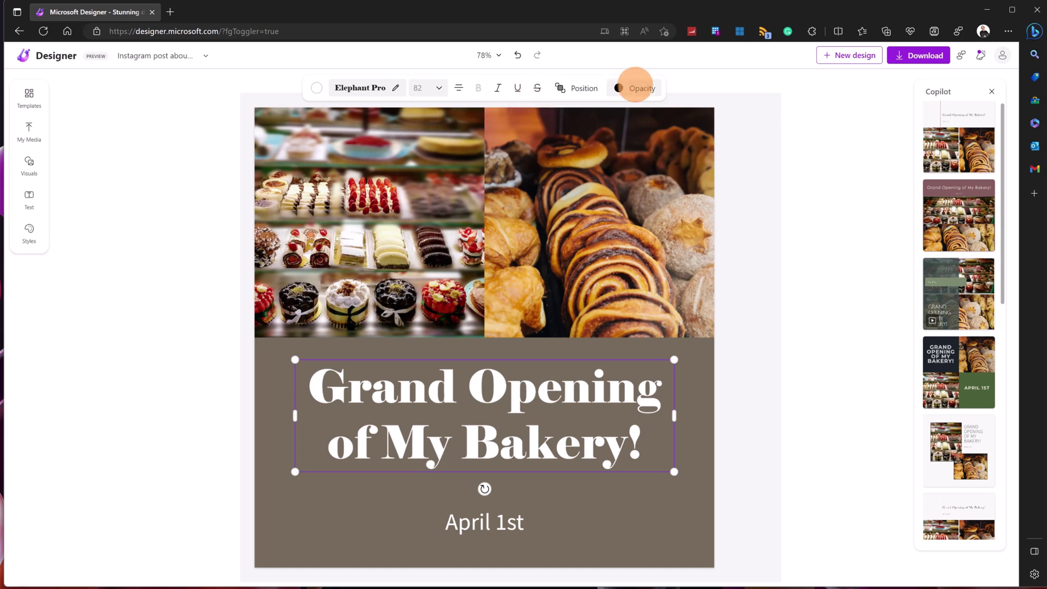
pyautogui.click(651, 87)
pyautogui.moveTo(686, 116)
pyautogui.mouseDown()
pyautogui.moveTo(646, 116)
pyautogui.moveTo(686, 116)
pyautogui.mouseUp()
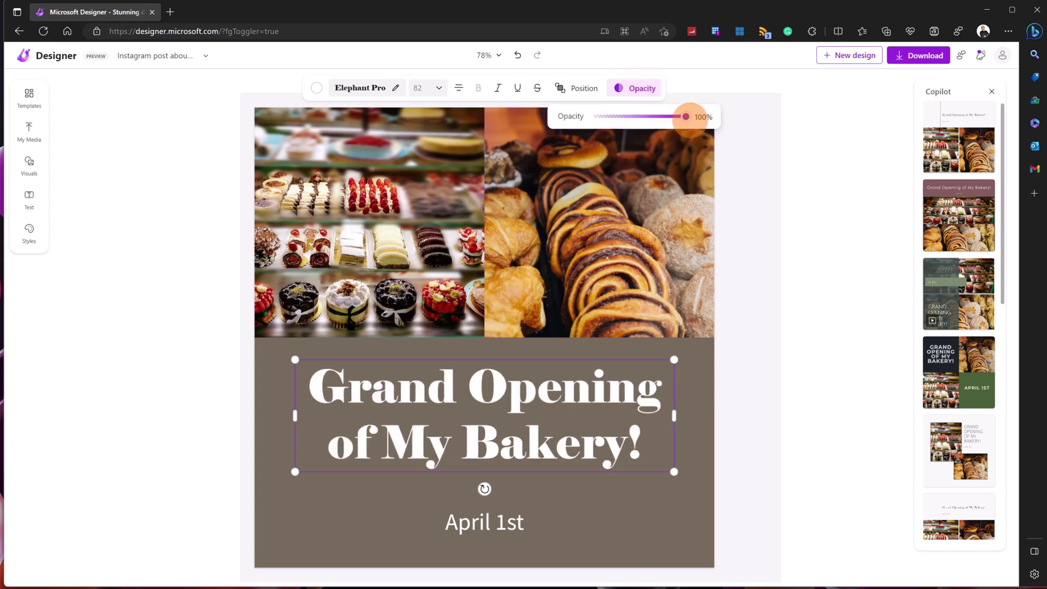
pyautogui.click(505, 521)
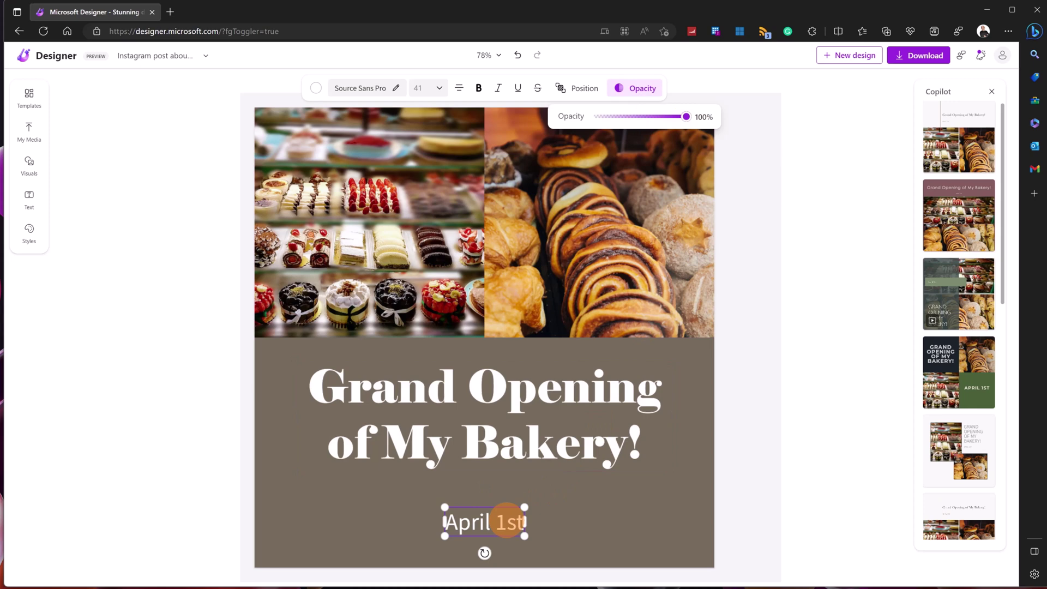
pyautogui.click(507, 521)
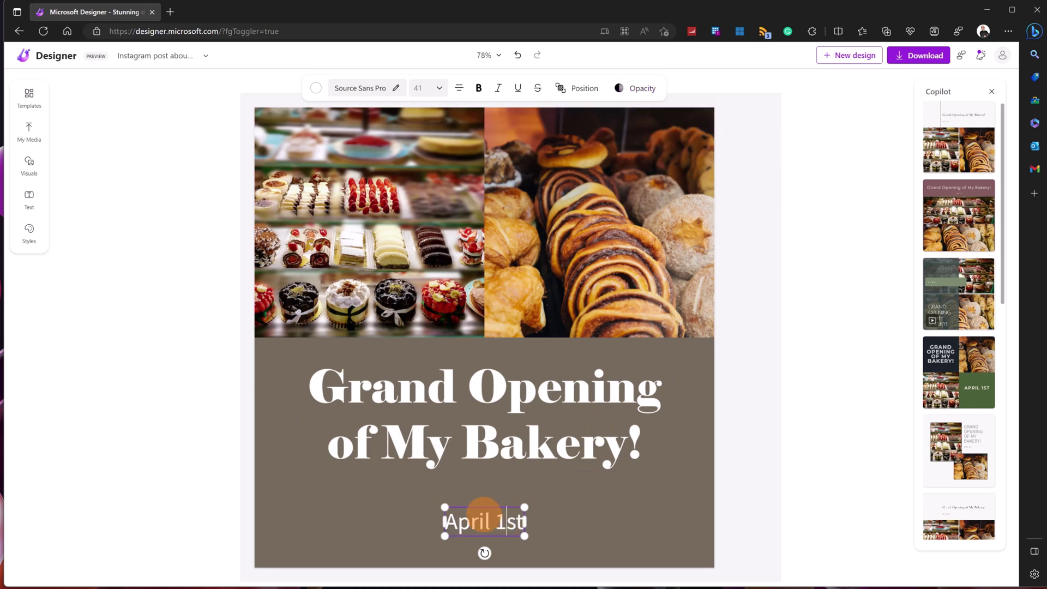
pyautogui.click(433, 88)
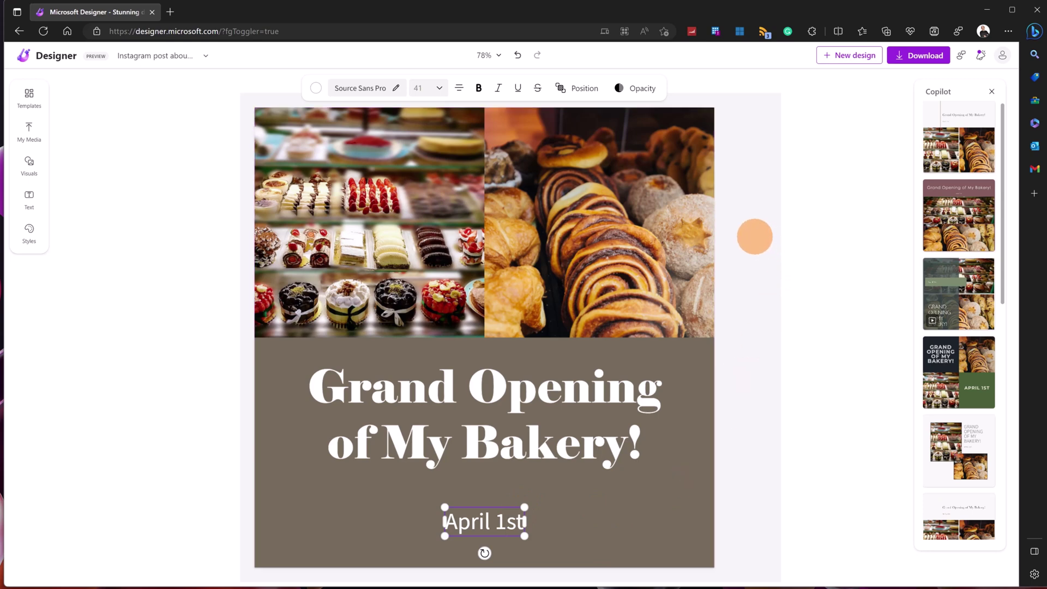
pyautogui.click(754, 236)
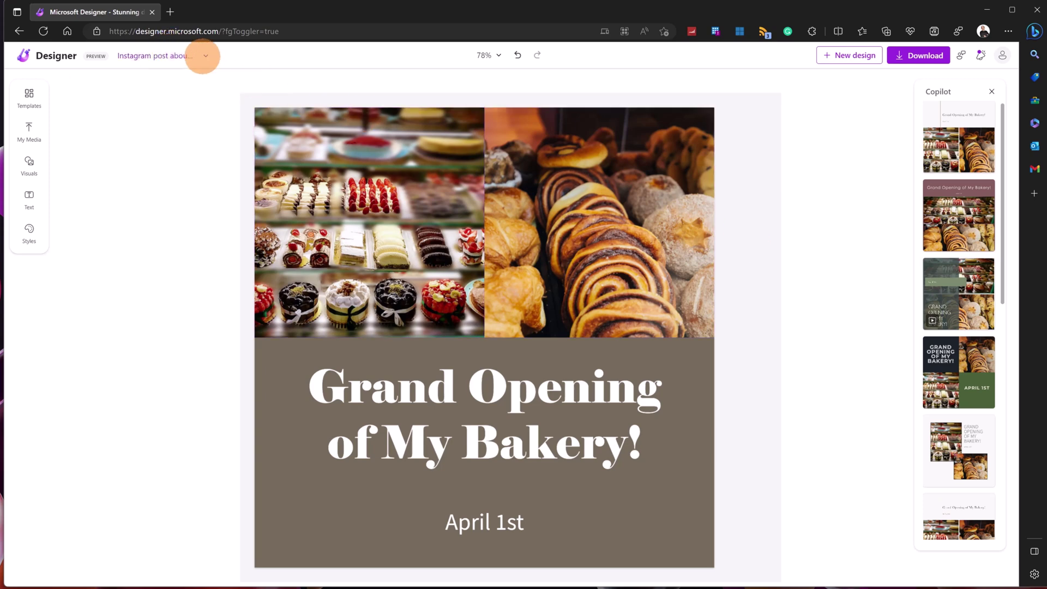
# - Start a new design from a blank 1080 x 1080px canvas for Instagram posts
pyautogui.click(205, 56)
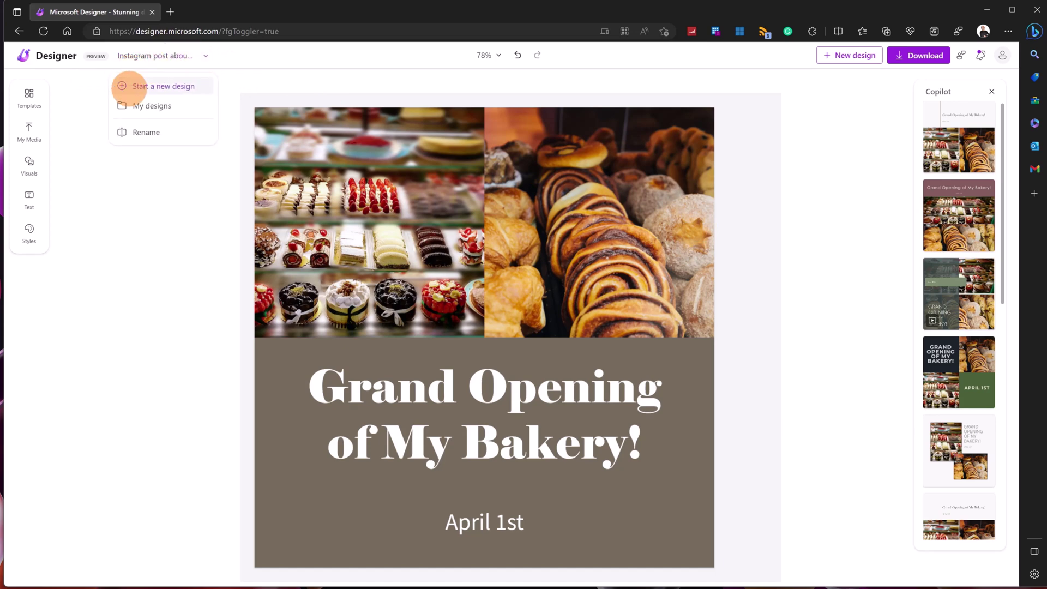
pyautogui.click(128, 87)
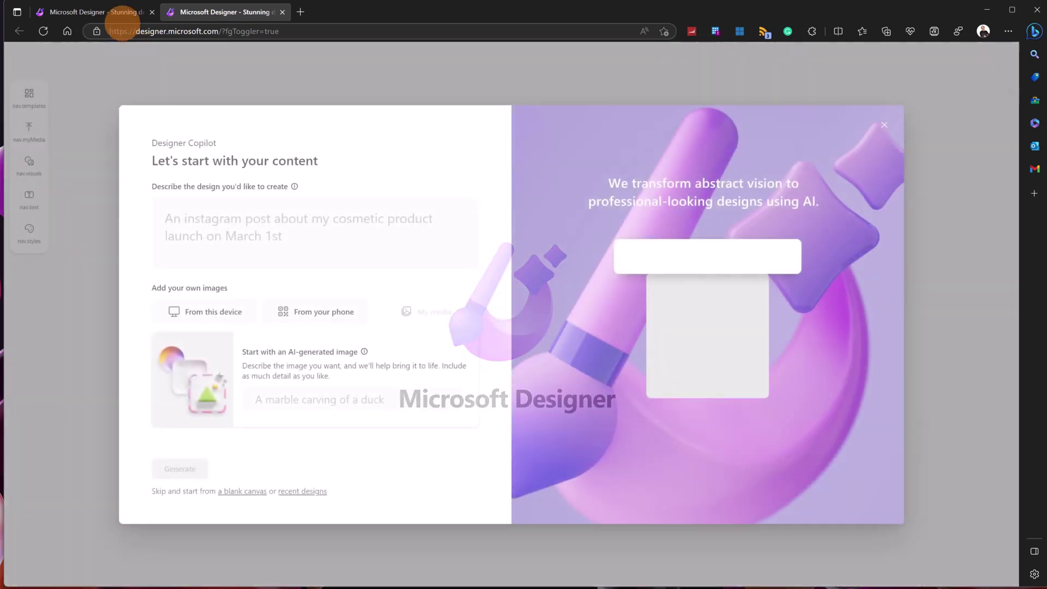
pyautogui.click(121, 12)
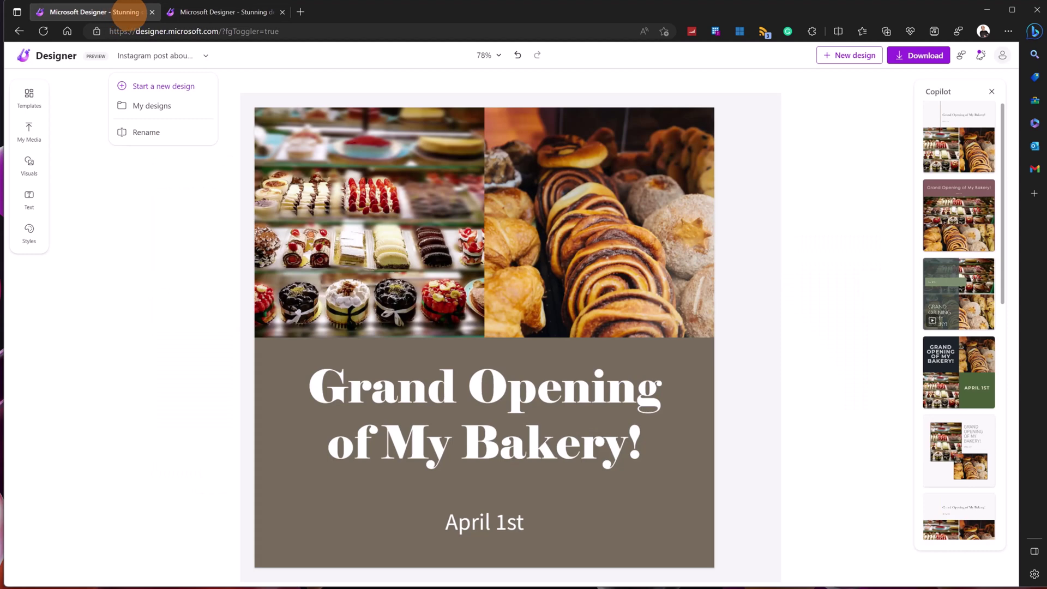
pyautogui.click(204, 12)
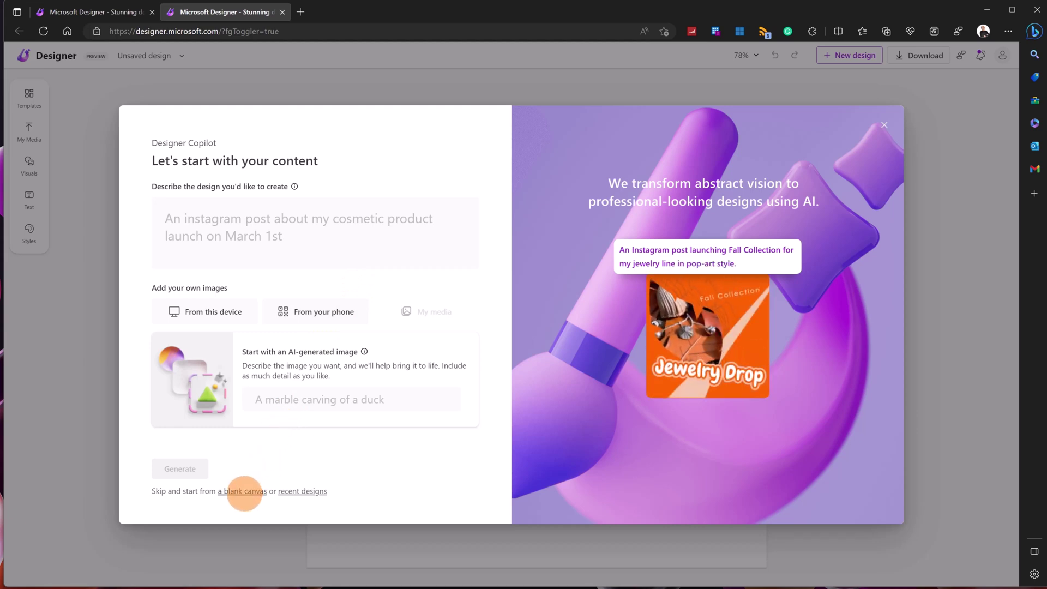
pyautogui.click(245, 492)
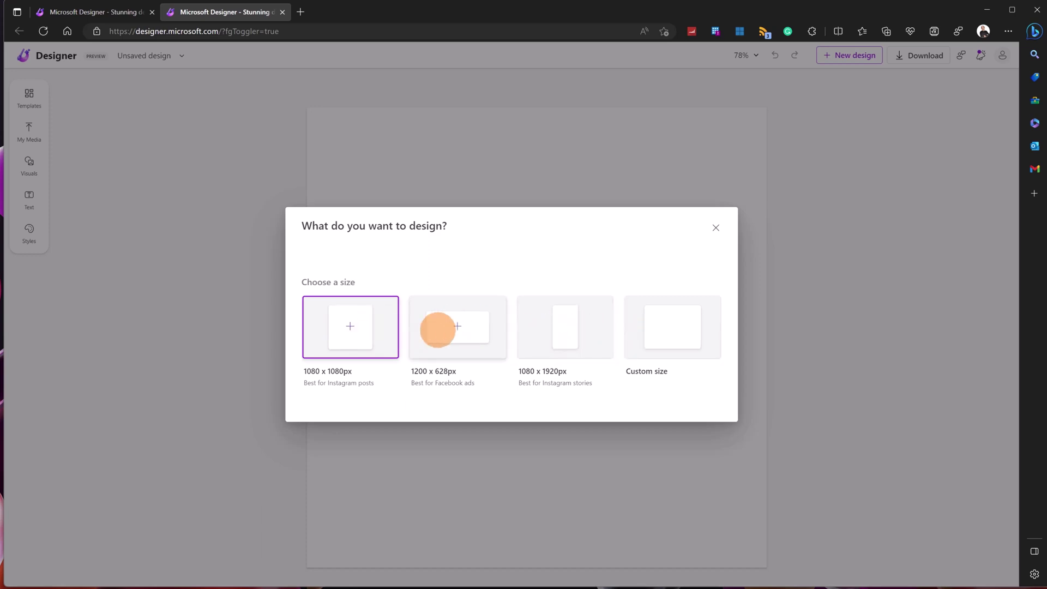
pyautogui.click(376, 326)
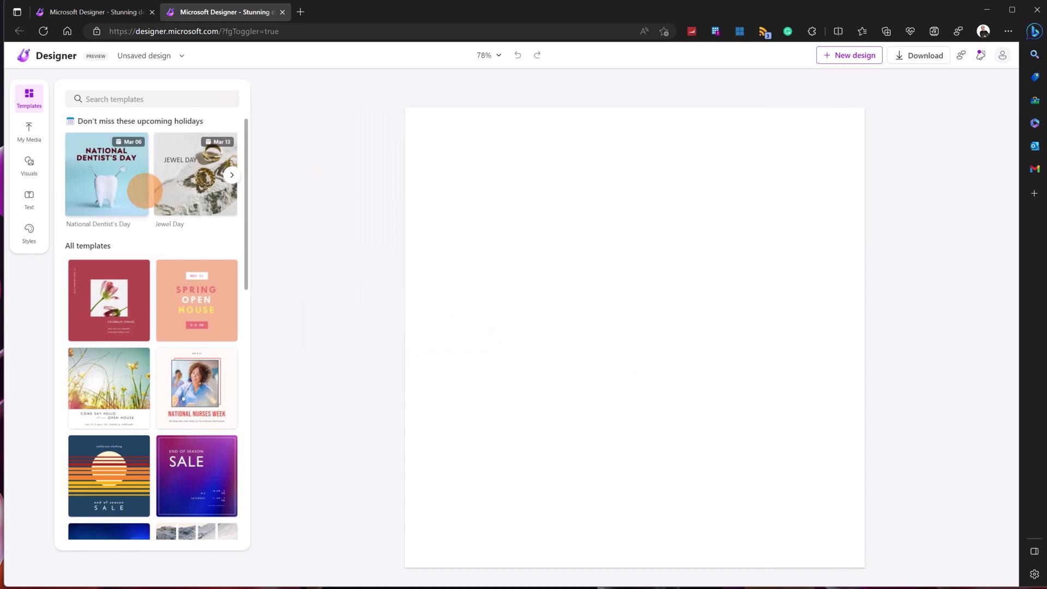
# - Apply the Spring Open House template to the blank canvas and switch it to the Copilot idea with the gray house and red door
pyautogui.scroll(-5, 135, 266)
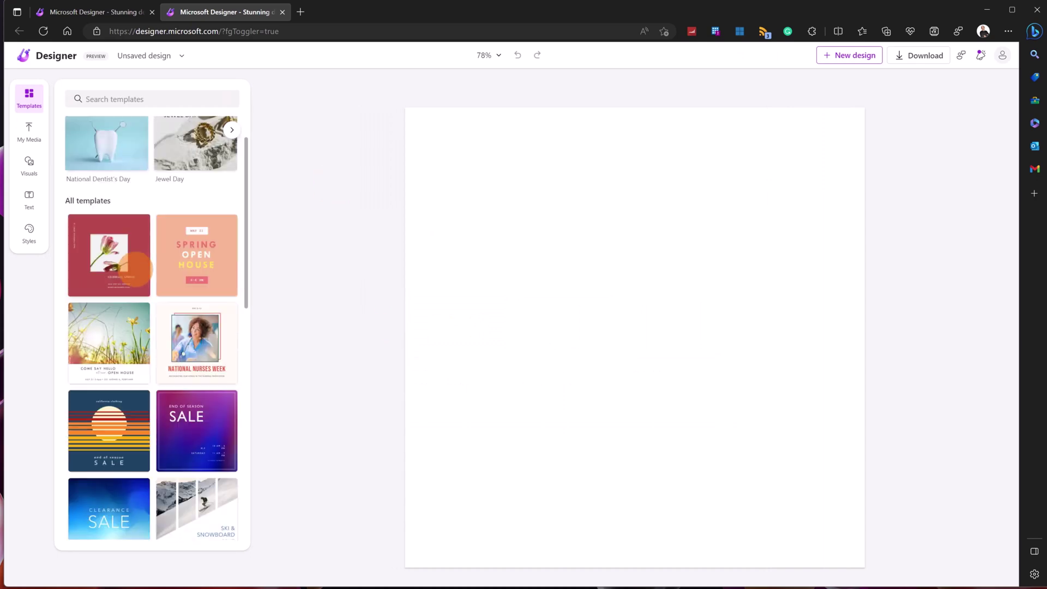
pyautogui.scroll(-6, 135, 268)
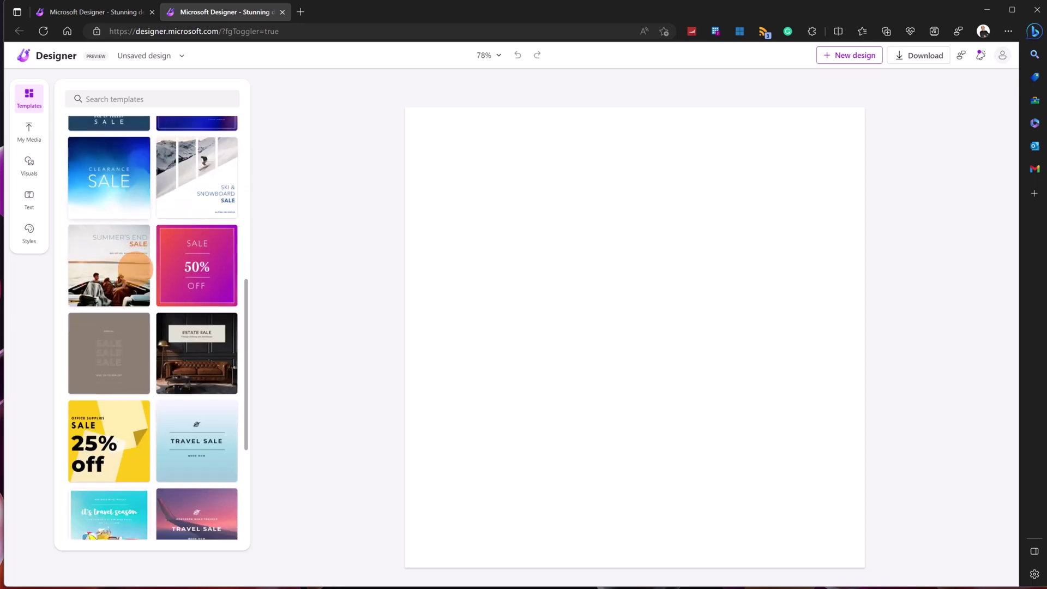
pyautogui.scroll(10, 135, 268)
pyautogui.scroll(1, 136, 268)
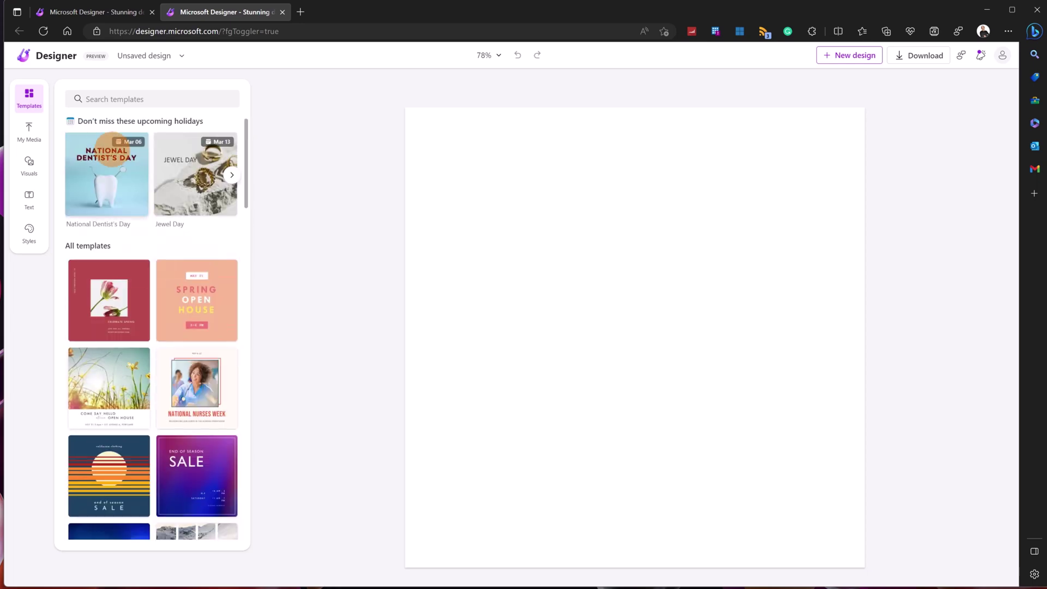
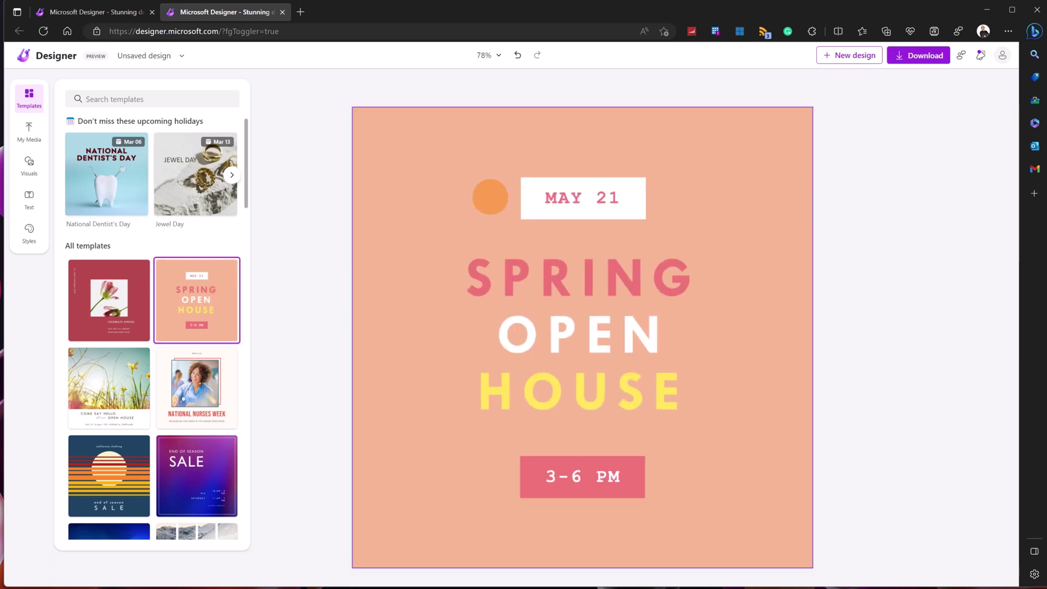
pyautogui.click(492, 196)
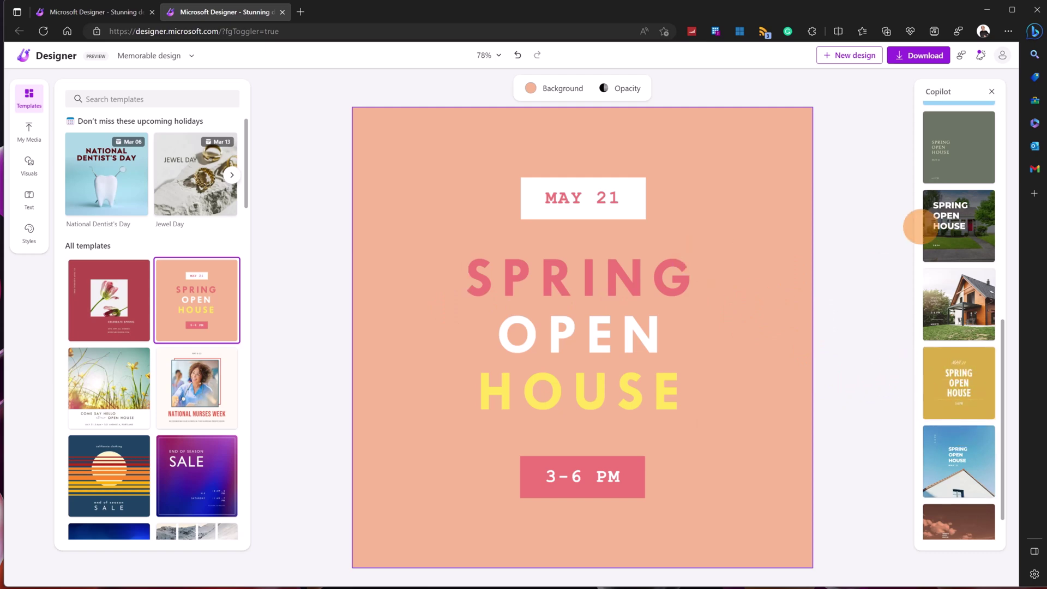
pyautogui.click(982, 219)
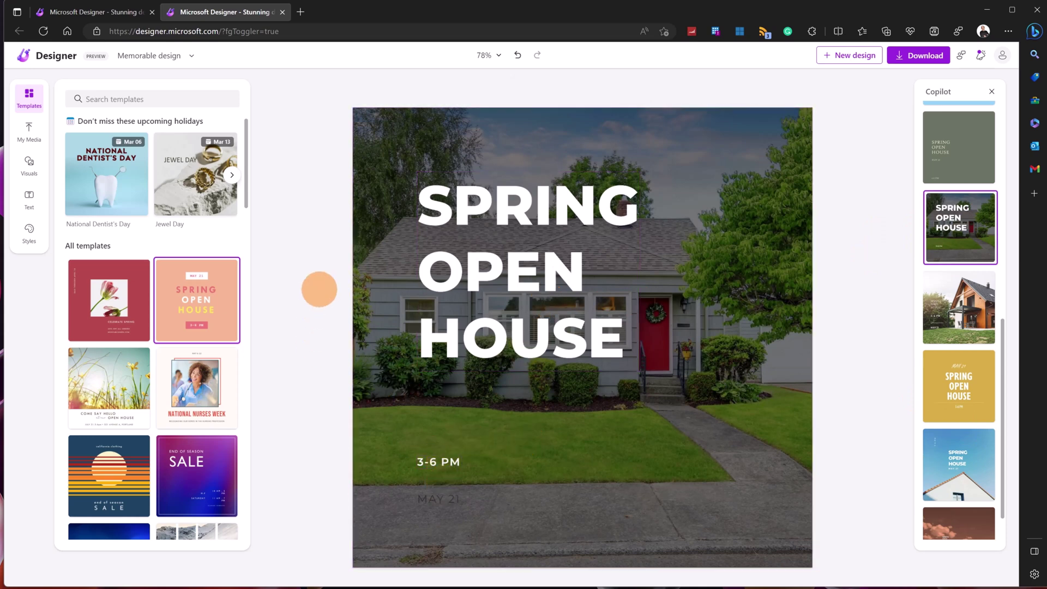
# - Examine the available sources for uploading personal media files to the Spring Open House design
pyautogui.click(26, 99)
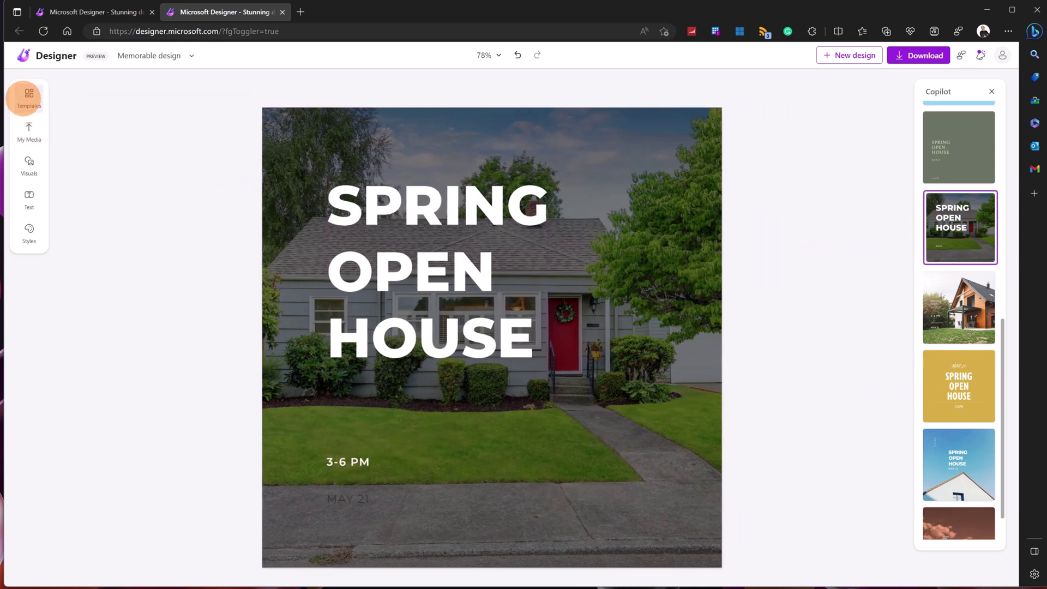
pyautogui.click(25, 98)
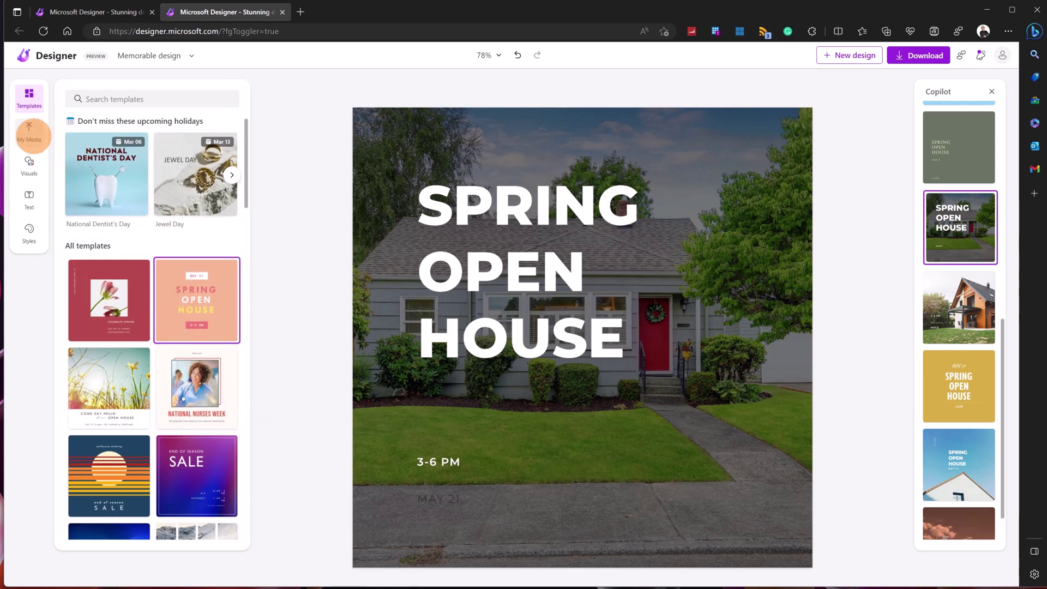
pyautogui.click(33, 136)
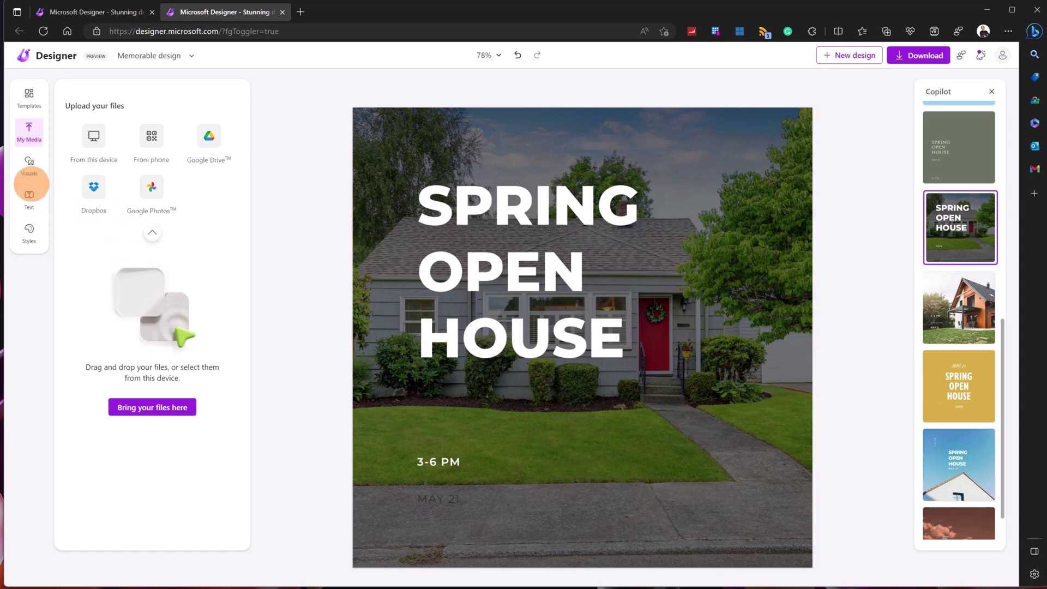
# - Add the red house illustration from the recommended visuals, enlarge it to about 380 x 287, and place it at the canvas's lower-right corner
pyautogui.click(29, 161)
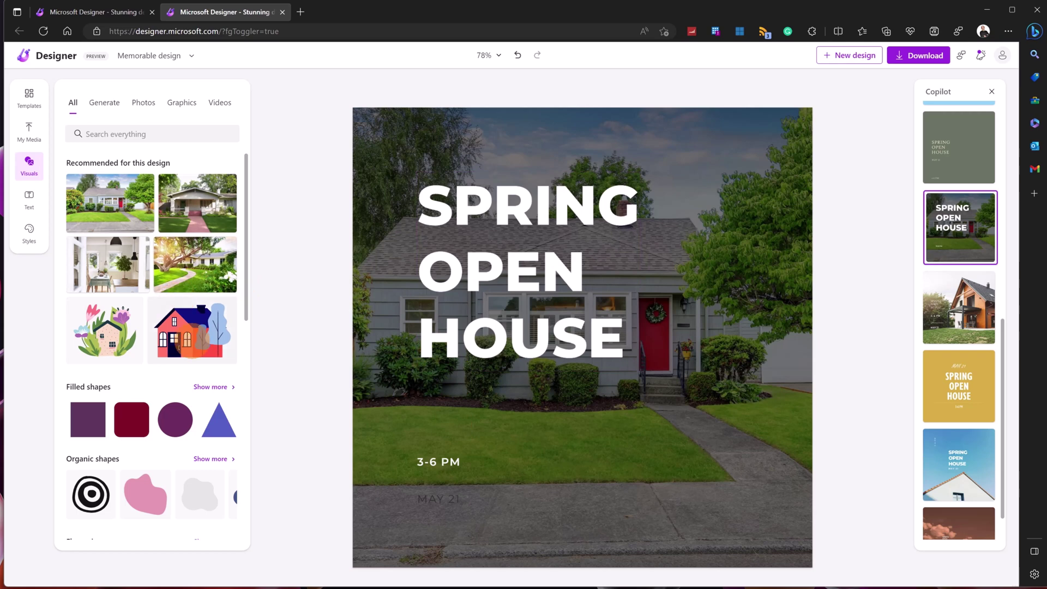
pyautogui.click(192, 330)
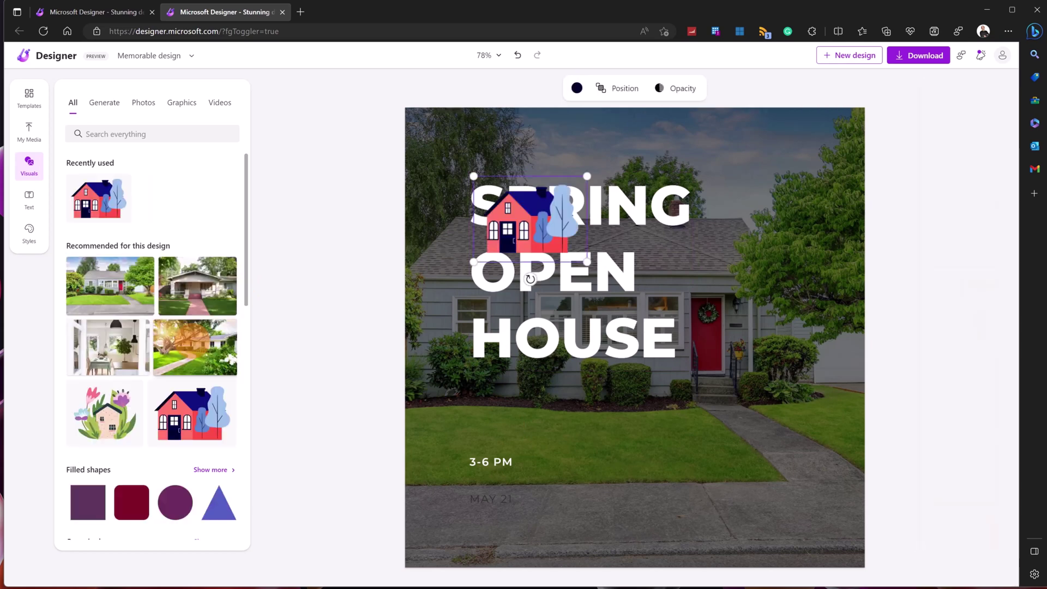
pyautogui.moveTo(532, 210); pyautogui.dragTo(693, 456)
pyautogui.moveTo(749, 506); pyautogui.dragTo(797, 542)
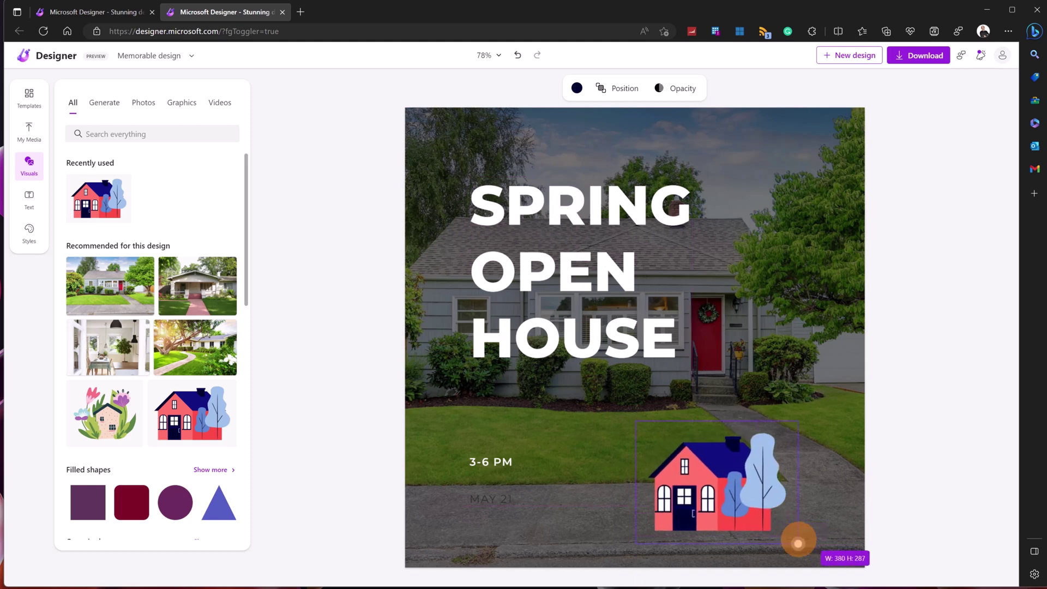
pyautogui.moveTo(721, 486); pyautogui.dragTo(798, 531)
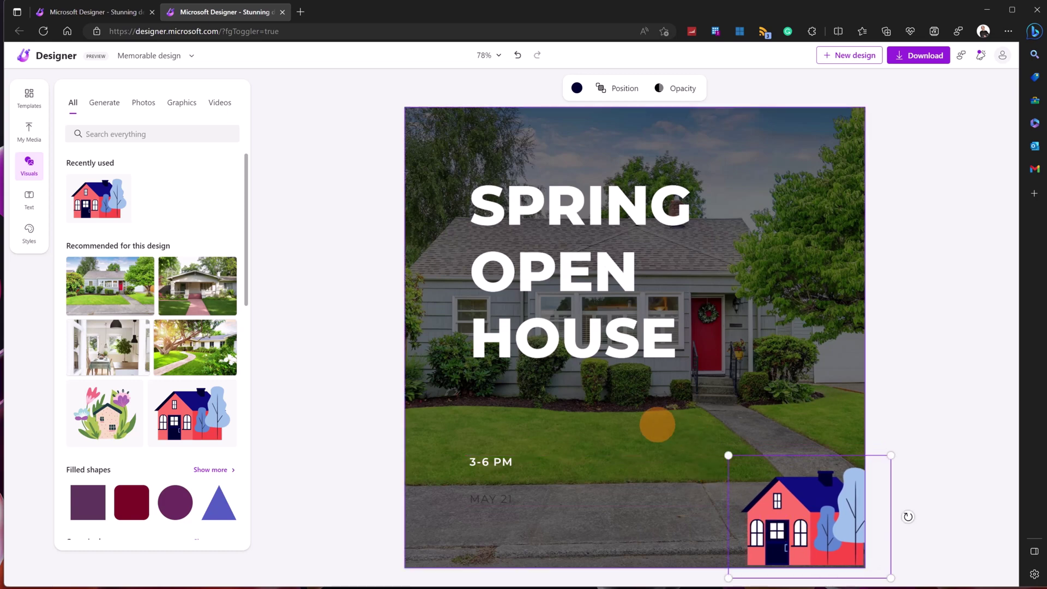
# - Add two blossom branch flower icons, one over the red house illustration and one on the lawn
pyautogui.scroll(-6, 110, 320)
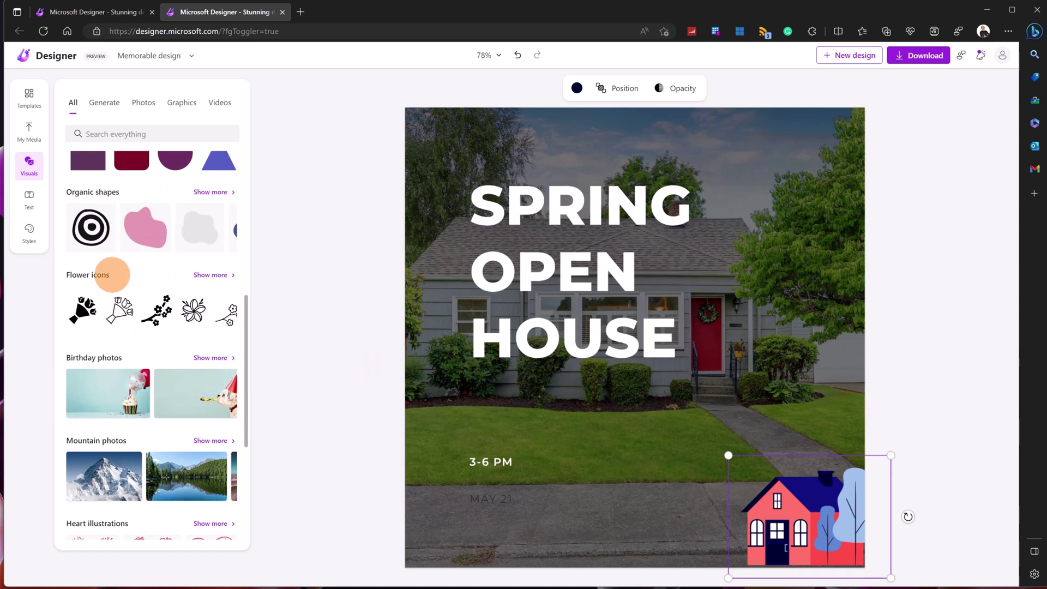
pyautogui.click(161, 303)
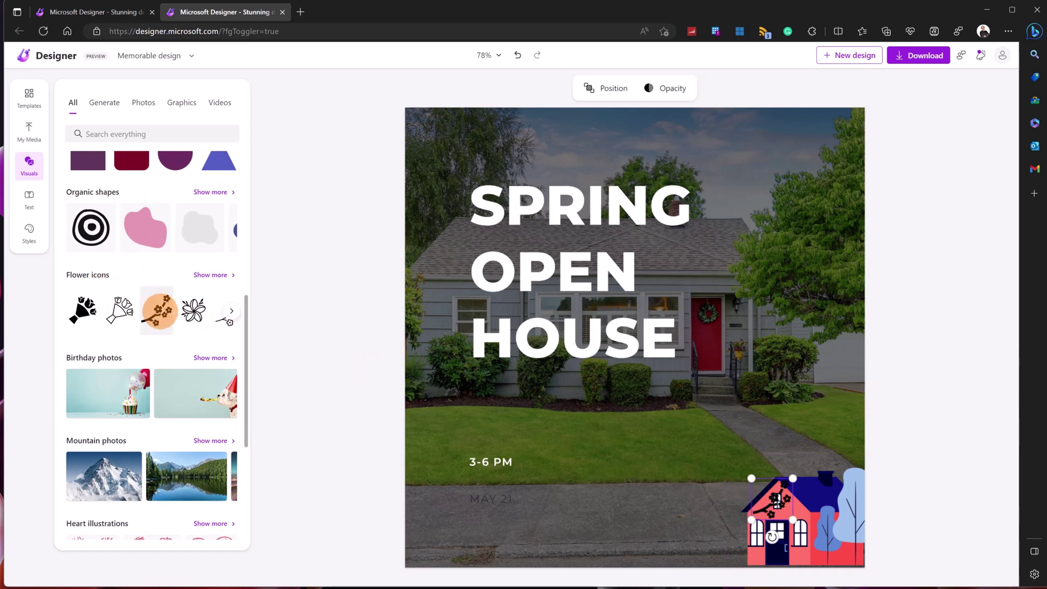
pyautogui.moveTo(159, 309); pyautogui.dragTo(658, 439)
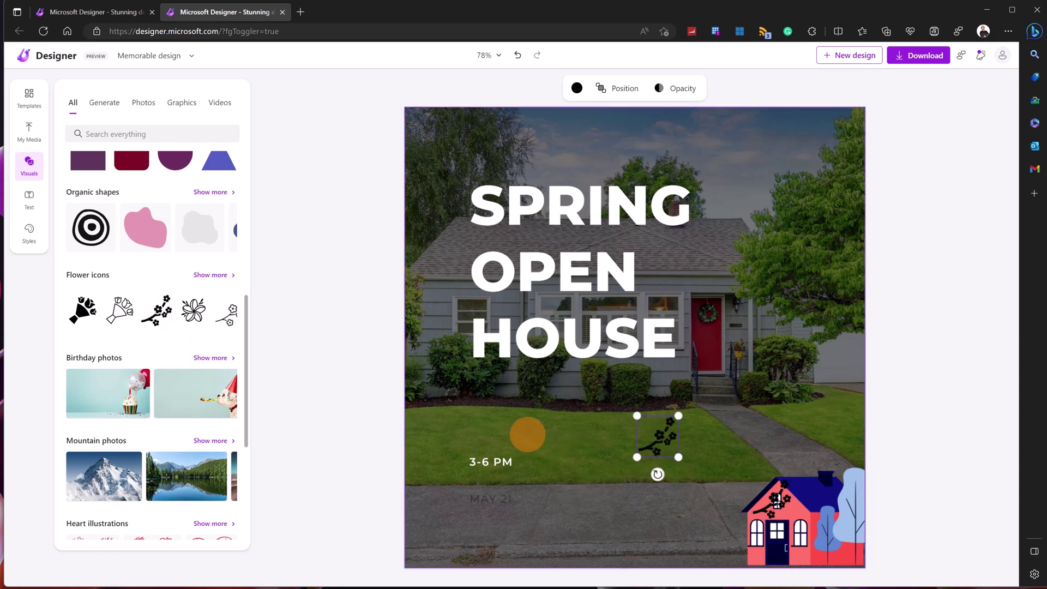
# - Add the ocean beach background video to the design and move it to the upper part of the canvas over the heading
pyautogui.scroll(-3, 98, 344)
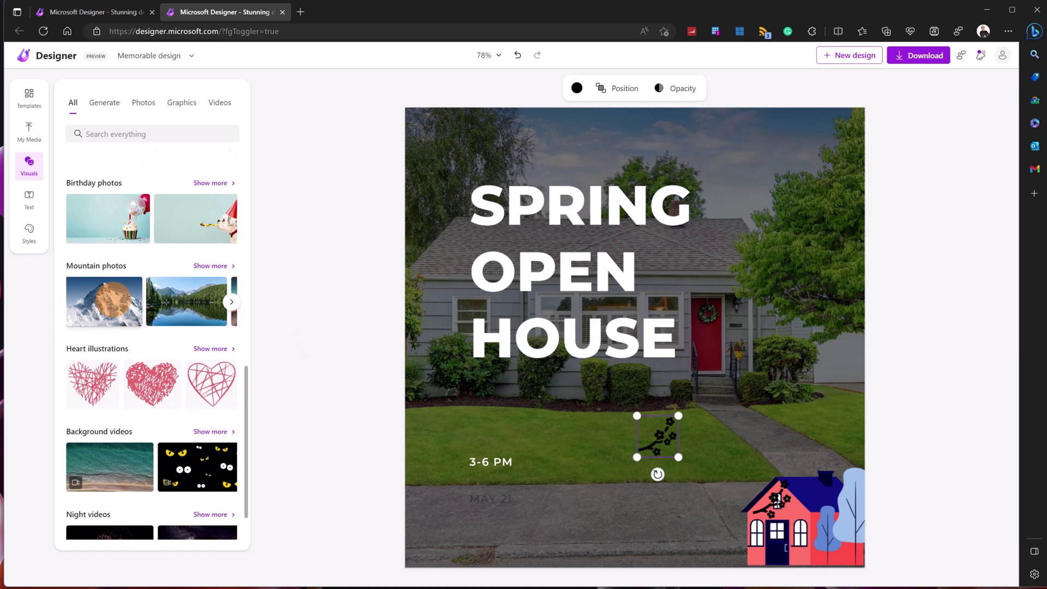
pyautogui.moveTo(112, 300); pyautogui.dragTo(455, 132)
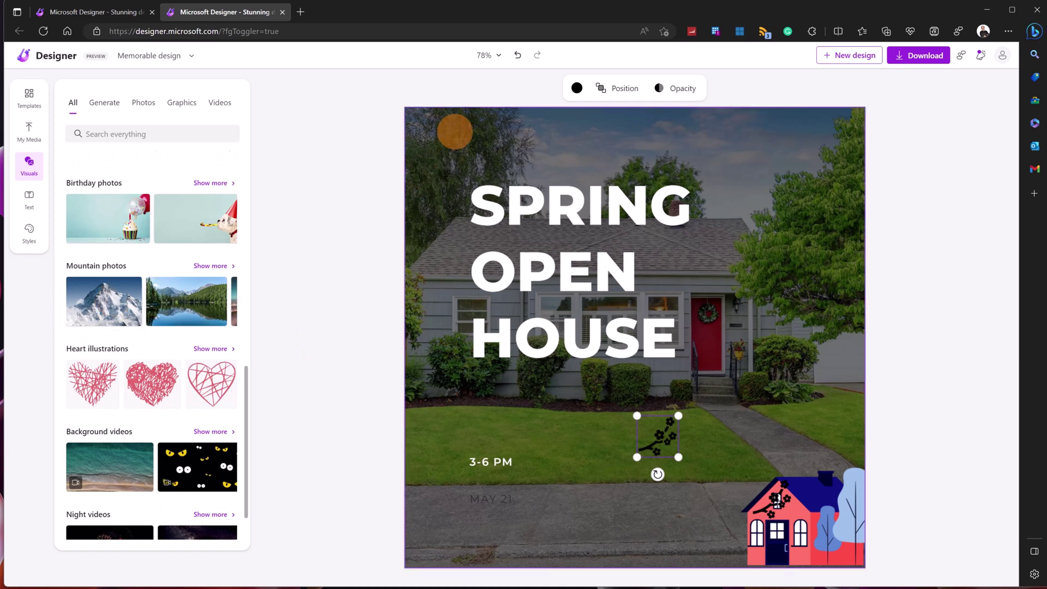
pyautogui.scroll(-1, 66, 427)
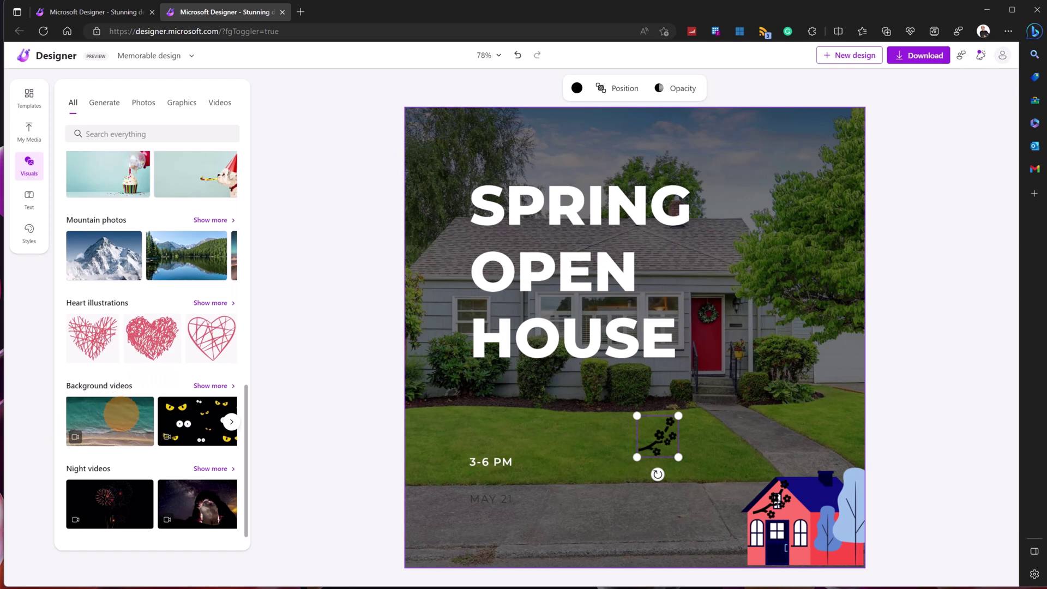
pyautogui.click(119, 414)
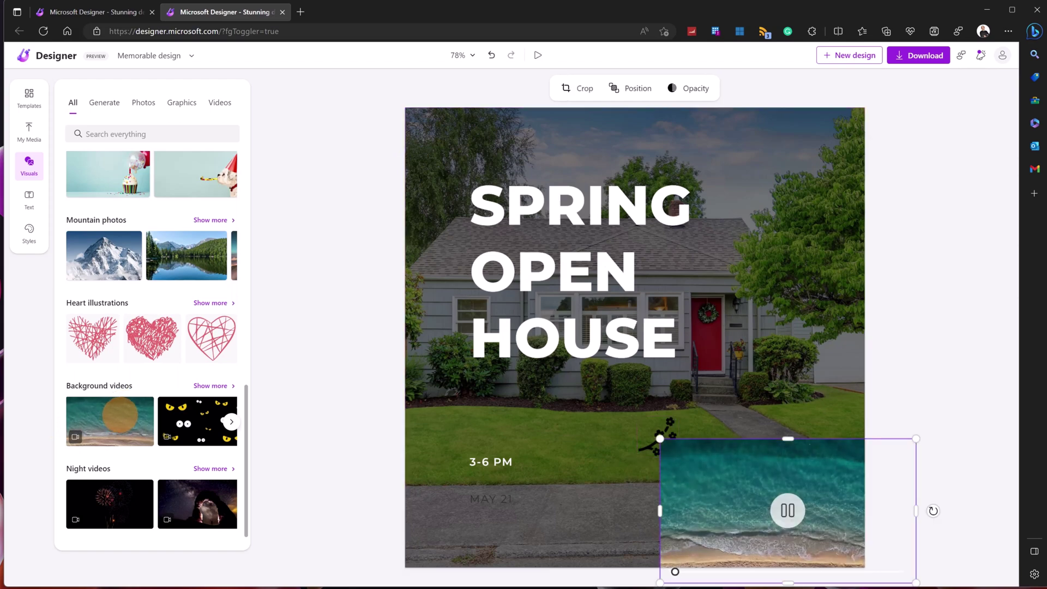
pyautogui.moveTo(748, 478); pyautogui.dragTo(519, 139)
# - Change the background color behind the house photo to the olive green inspired suggestion
pyautogui.click(710, 327)
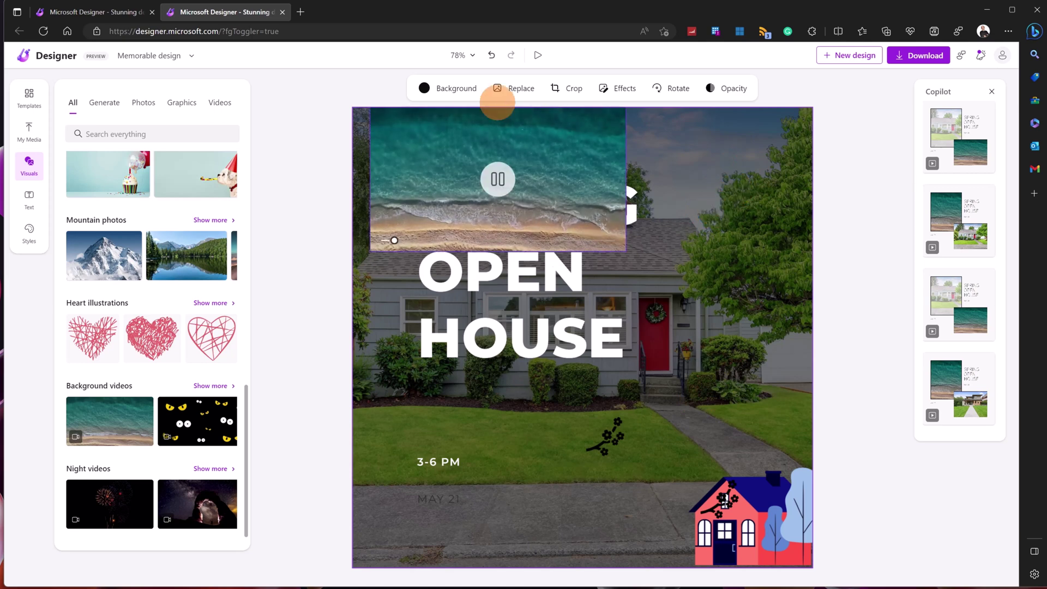
pyautogui.click(461, 88)
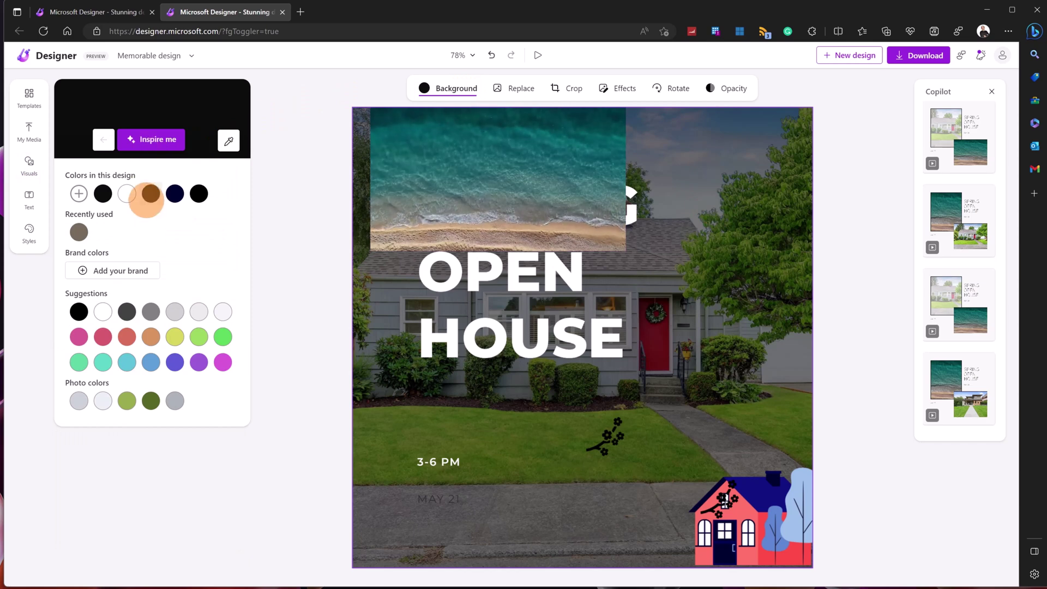
pyautogui.click(151, 141)
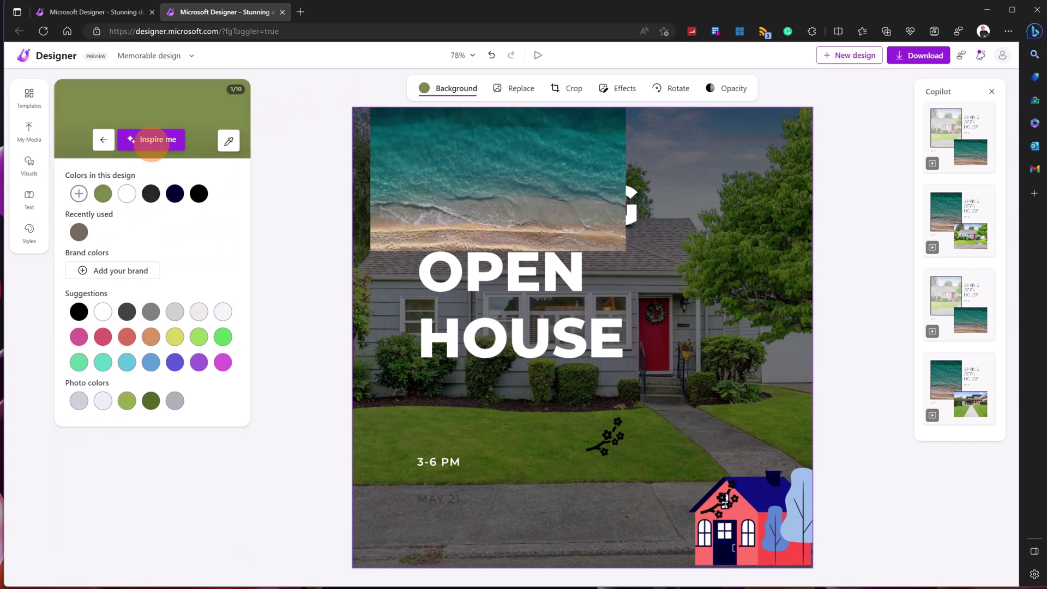
# - Align the beach video with the canvas's upper-left corner and enlarge it to cover the whole canvas
pyautogui.moveTo(568, 162)
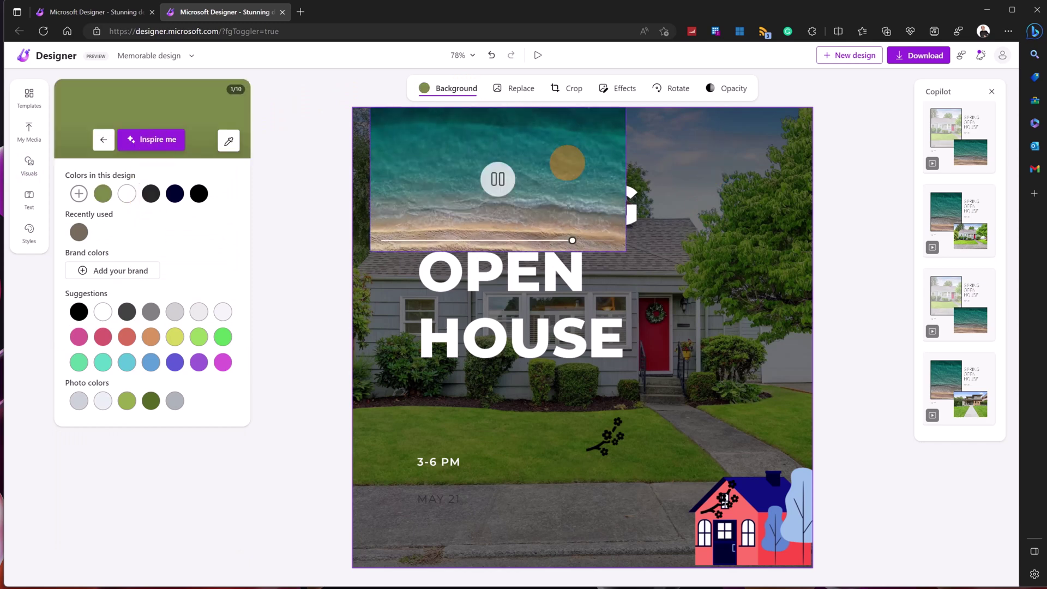
pyautogui.moveTo(583, 223); pyautogui.dragTo(544, 165)
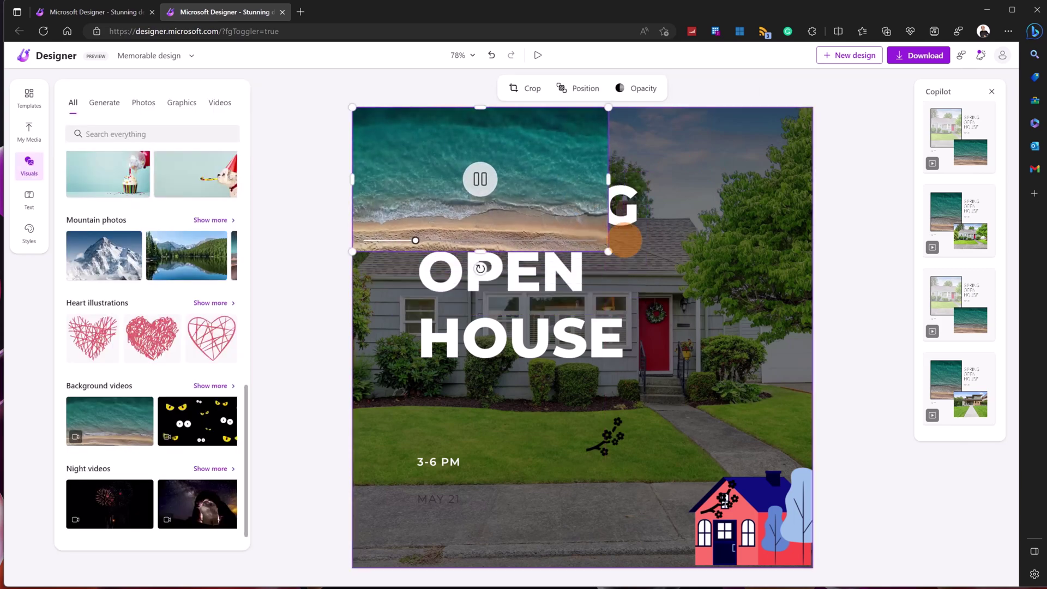
pyautogui.moveTo(608, 252); pyautogui.dragTo(765, 568)
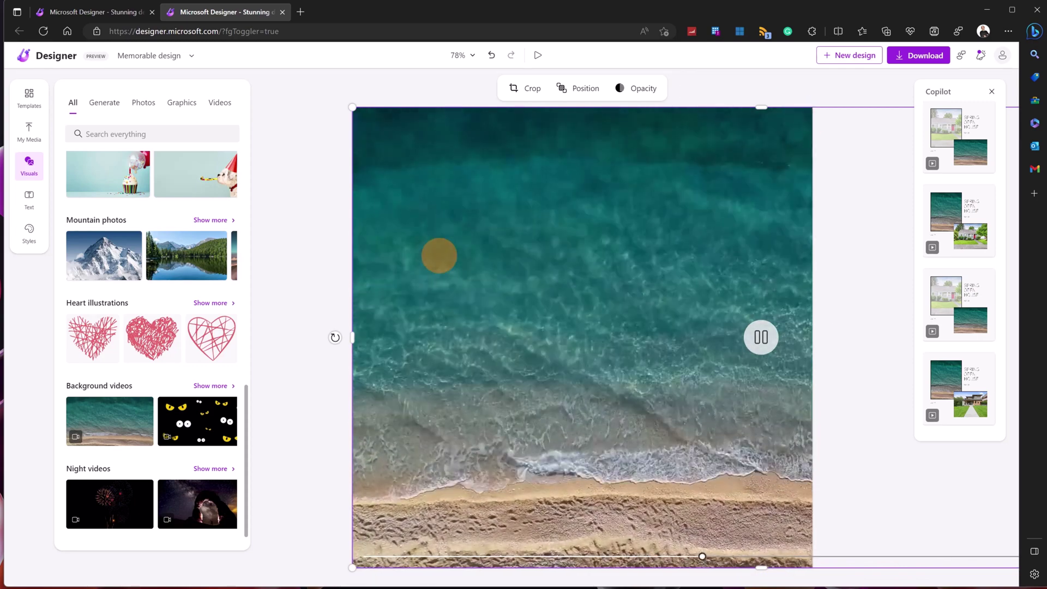
pyautogui.click(303, 134)
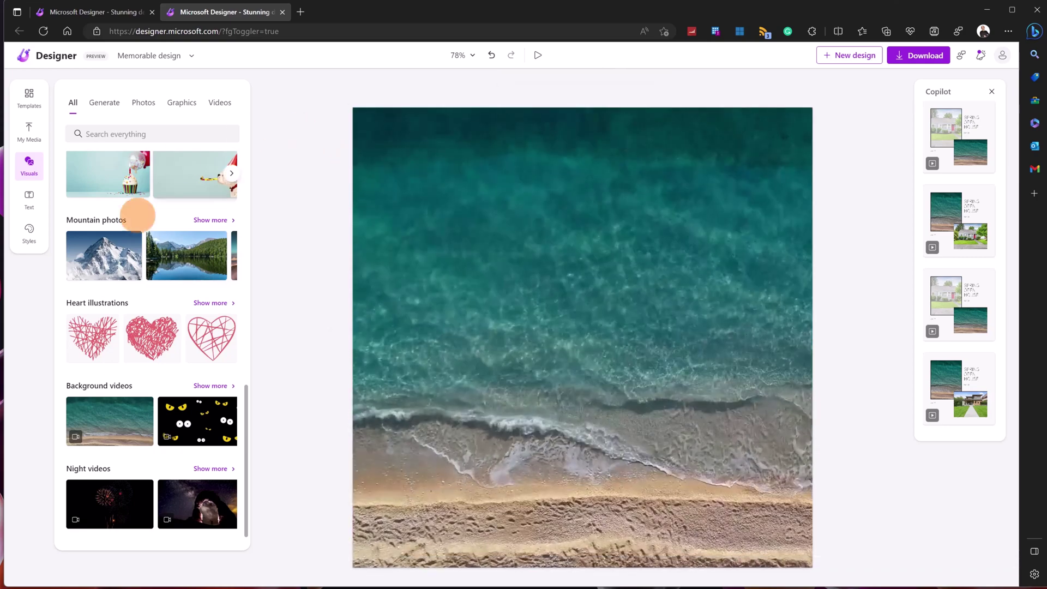
# - Add two AVAILABLE NOW text blocks, placing one at the canvas's lower left and the other above the center
pyautogui.click(29, 195)
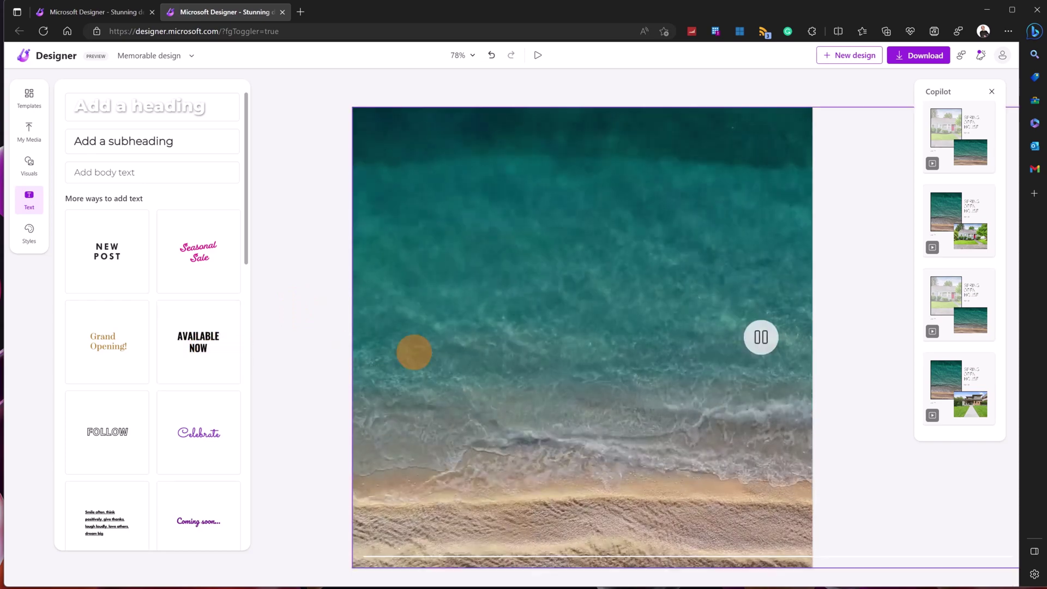
pyautogui.click(203, 346)
pyautogui.moveTo(203, 346); pyautogui.dragTo(509, 352)
pyautogui.click(607, 336)
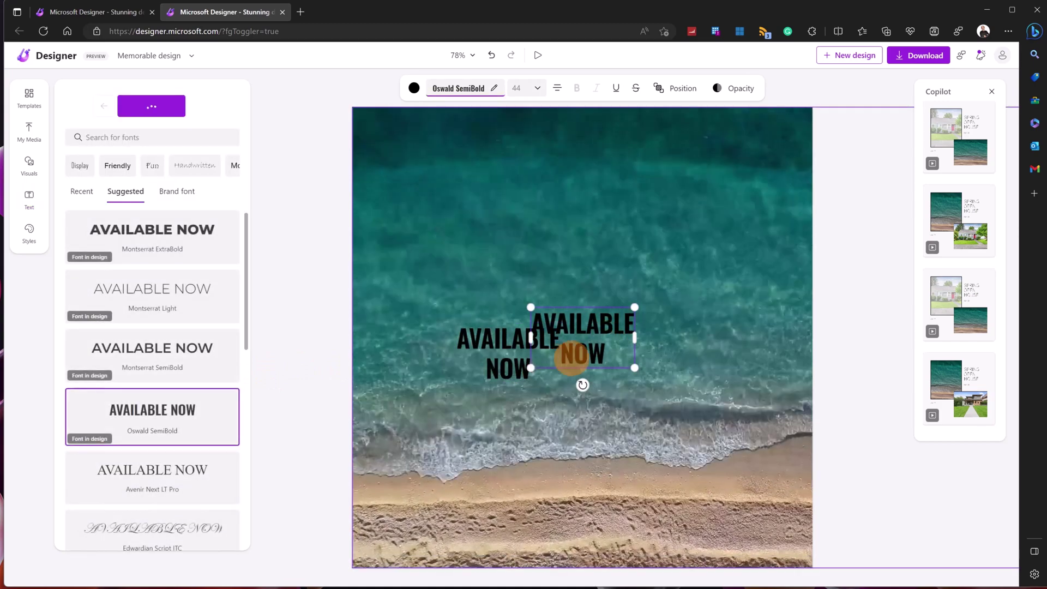
pyautogui.moveTo(499, 351); pyautogui.dragTo(559, 343)
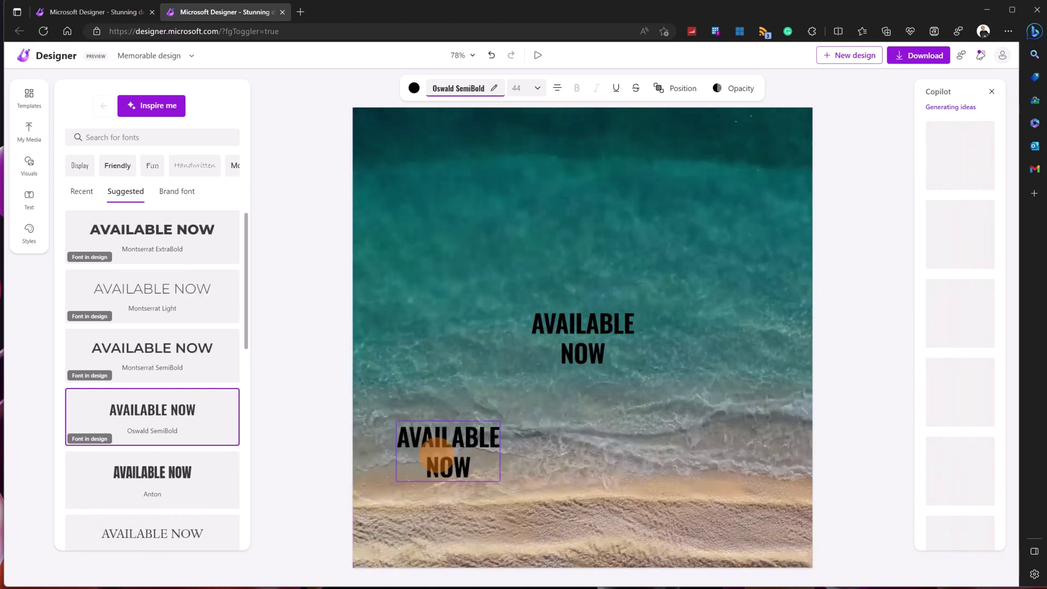
pyautogui.moveTo(436, 456); pyautogui.dragTo(440, 503)
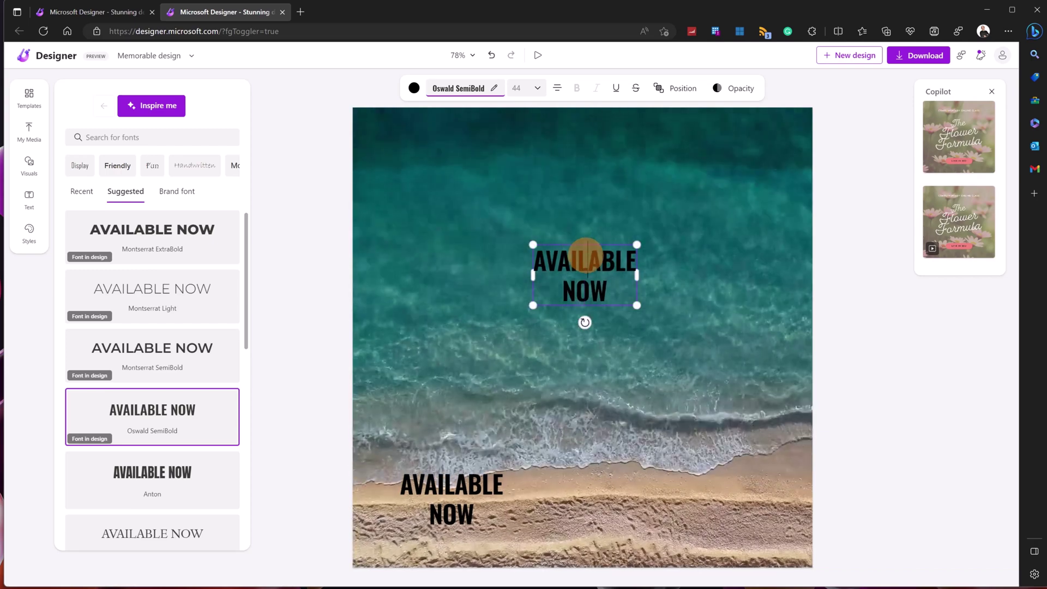
# - Enlarge the lower AVAILABLE NOW text to size 158 and center it horizontally, and move the smaller copy to the canvas's upper-left corner
pyautogui.click(497, 510)
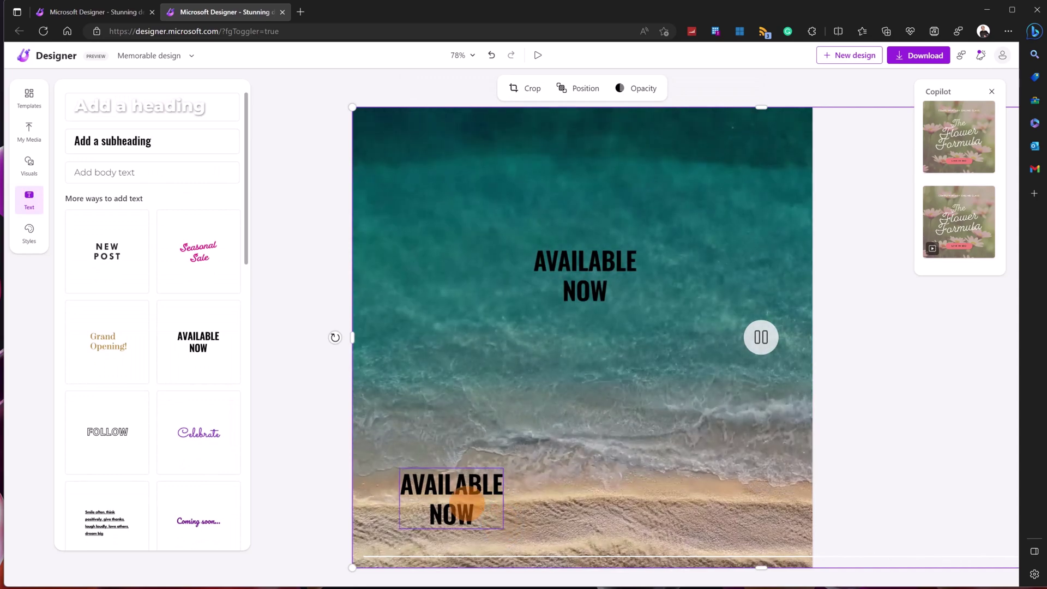
pyautogui.click(466, 505)
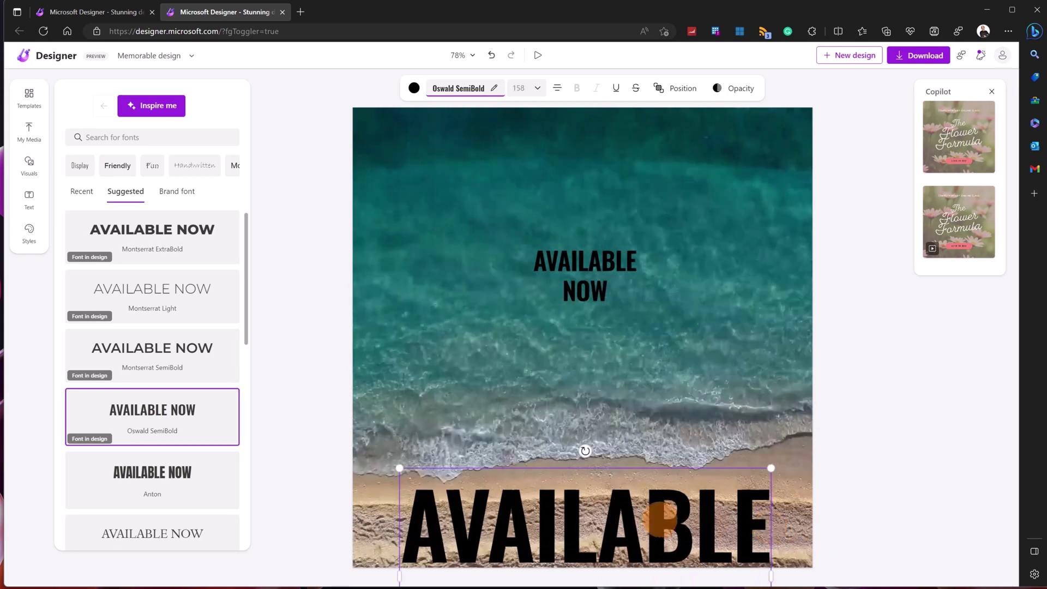
pyautogui.moveTo(592, 475); pyautogui.dragTo(592, 419)
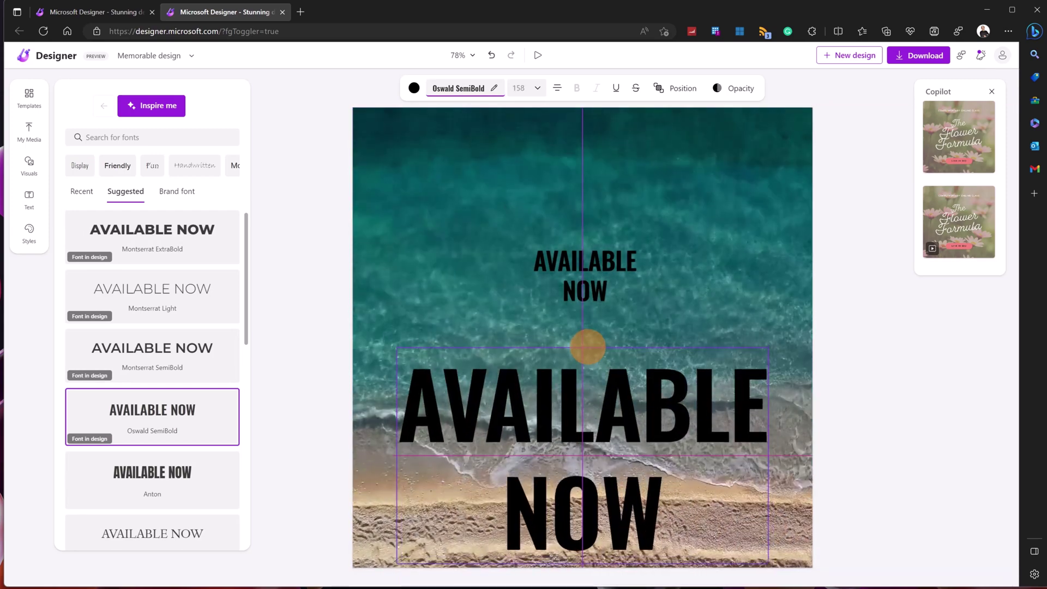
pyautogui.click(598, 254)
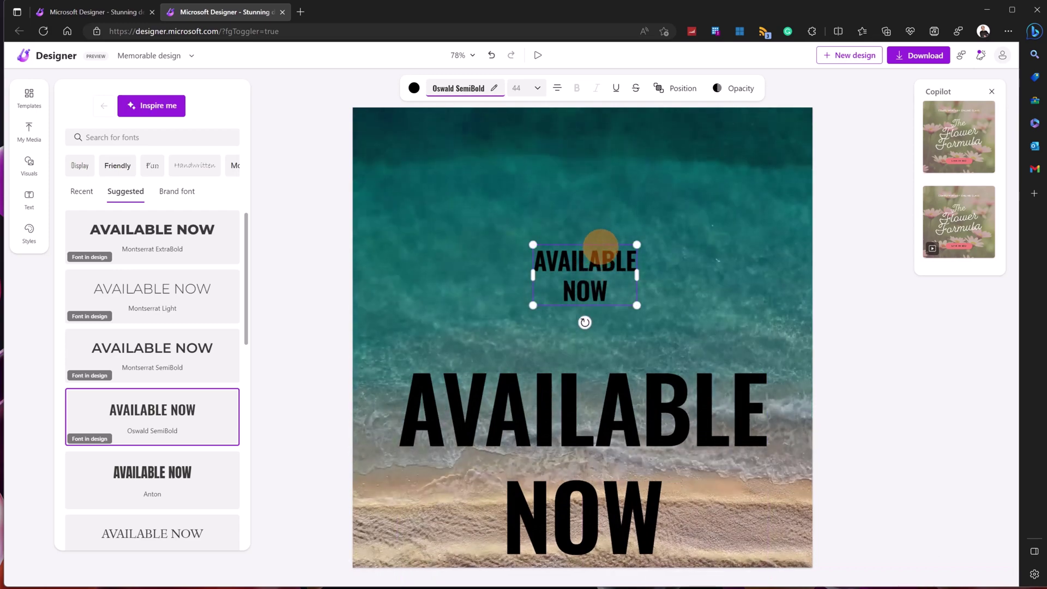
pyautogui.moveTo(482, 143); pyautogui.dragTo(435, 116)
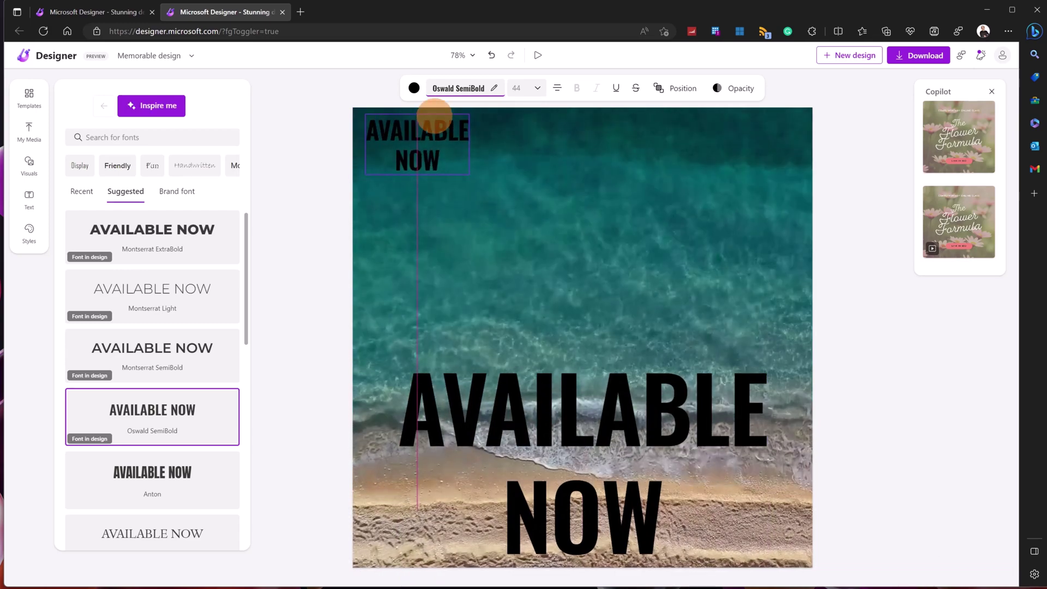
pyautogui.click(425, 143)
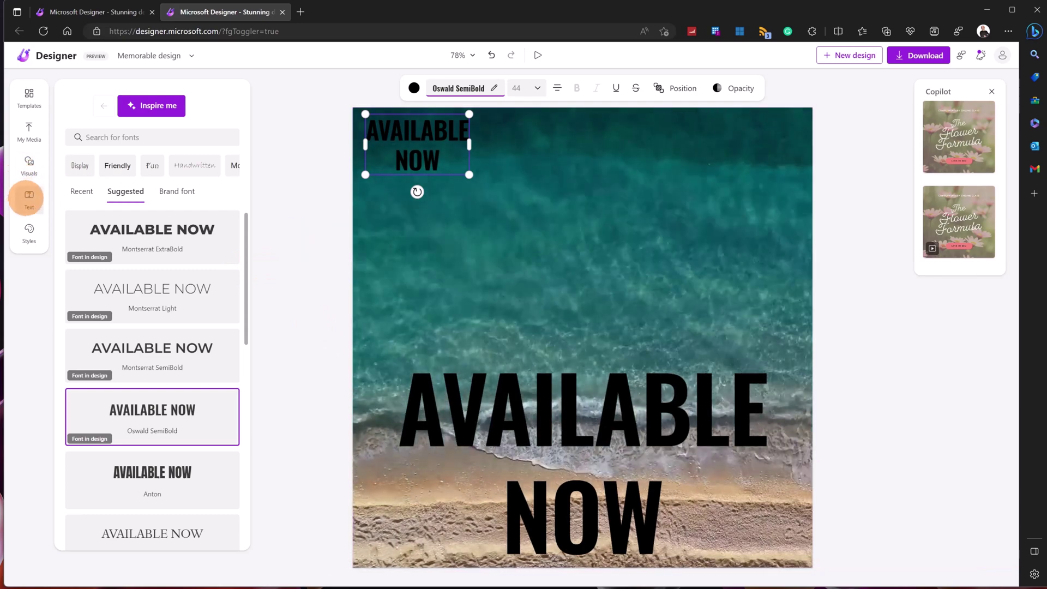
# - Add a default heading, a subheading, and body text to the design
pyautogui.click(27, 198)
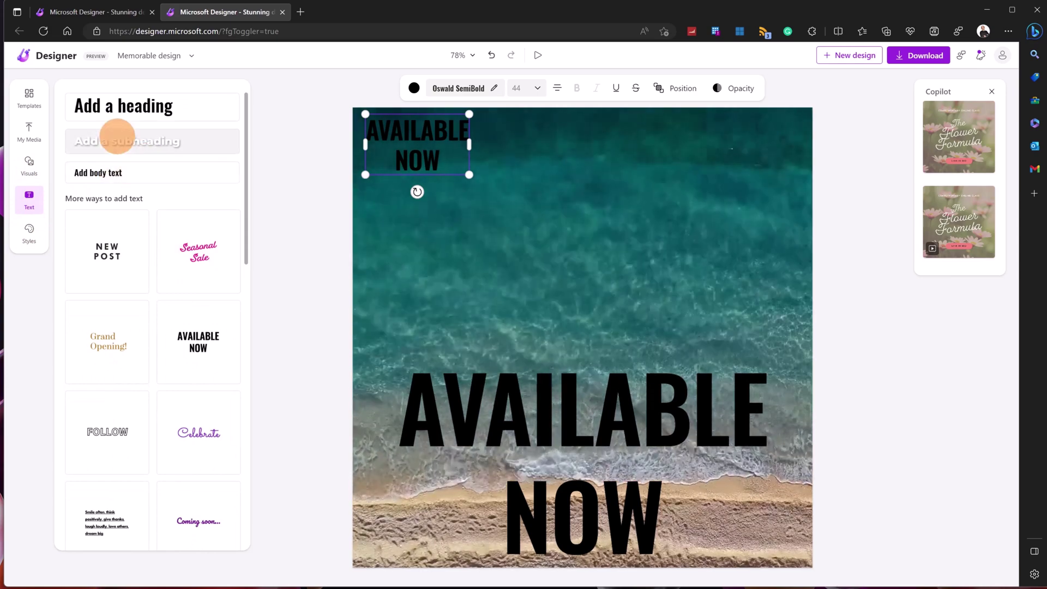
pyautogui.click(117, 106)
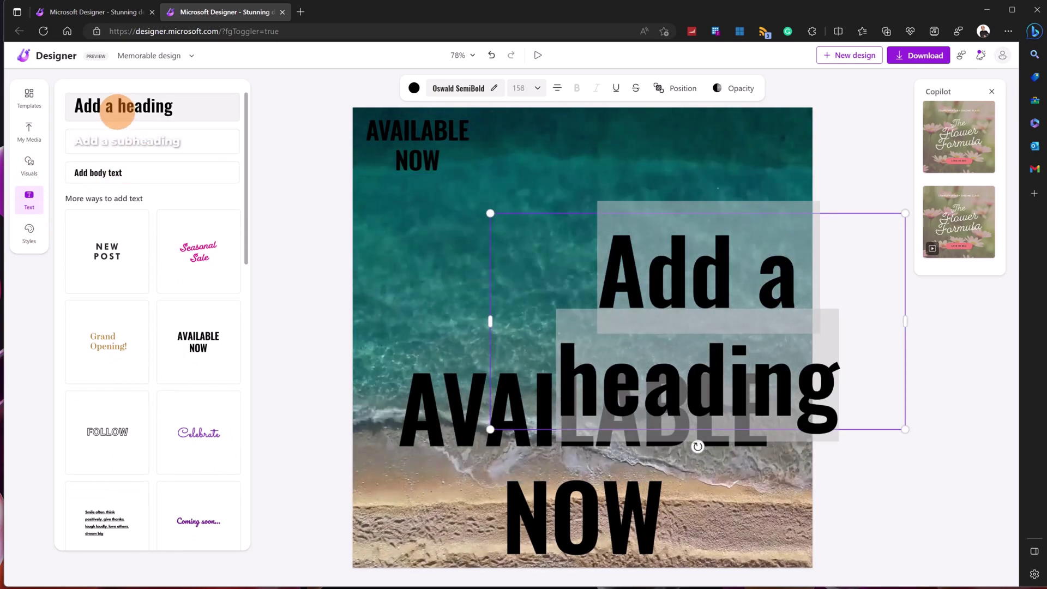
pyautogui.click(112, 139)
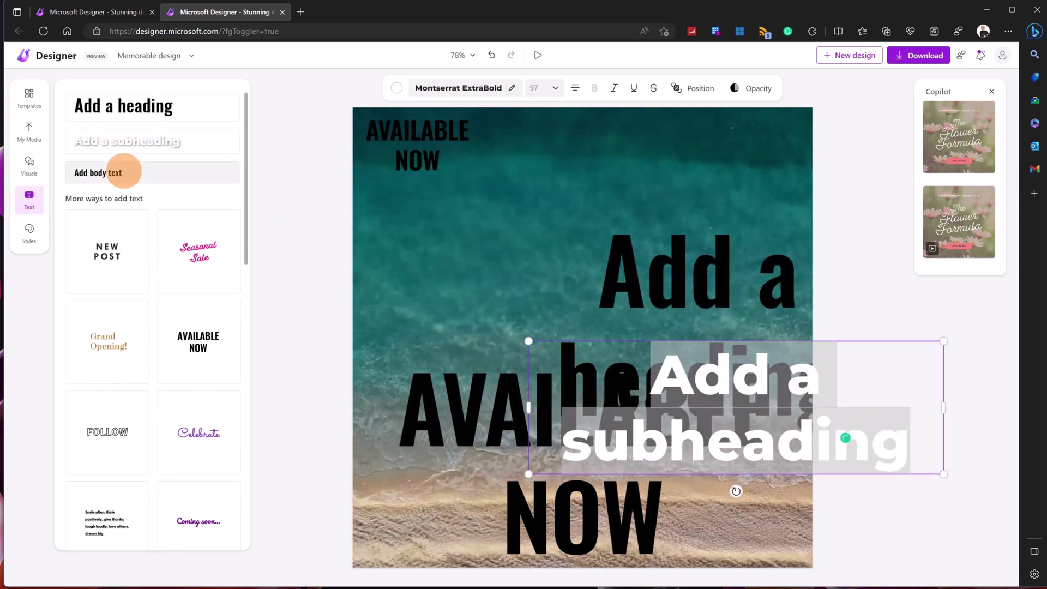
pyautogui.click(124, 172)
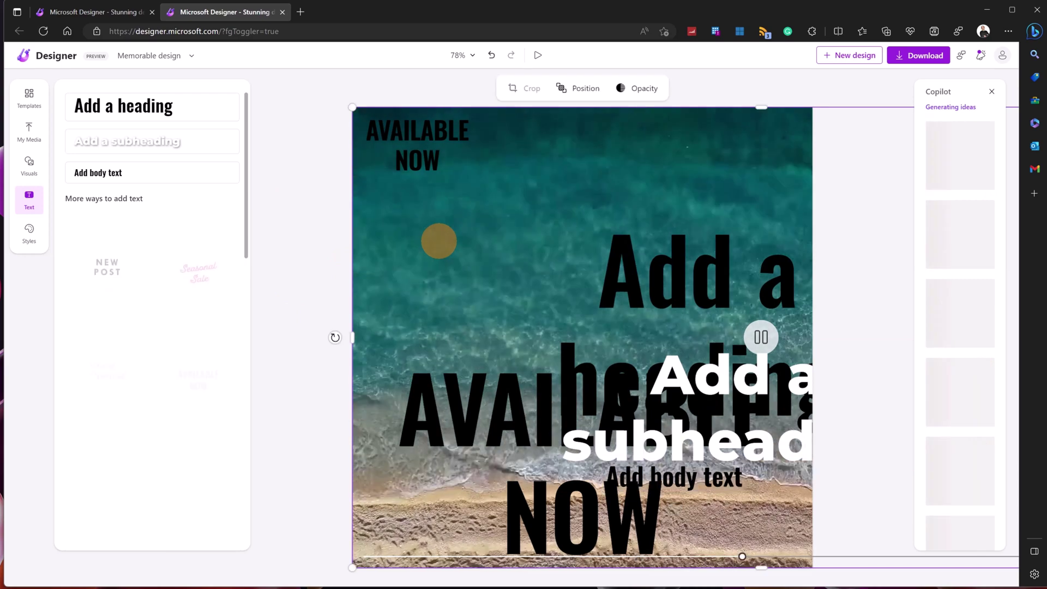
# - Delete all text, icons, illustrations, and the video from the canvas at once, keeping only the house photo background
pyautogui.hotkey('ctrl', 'a')
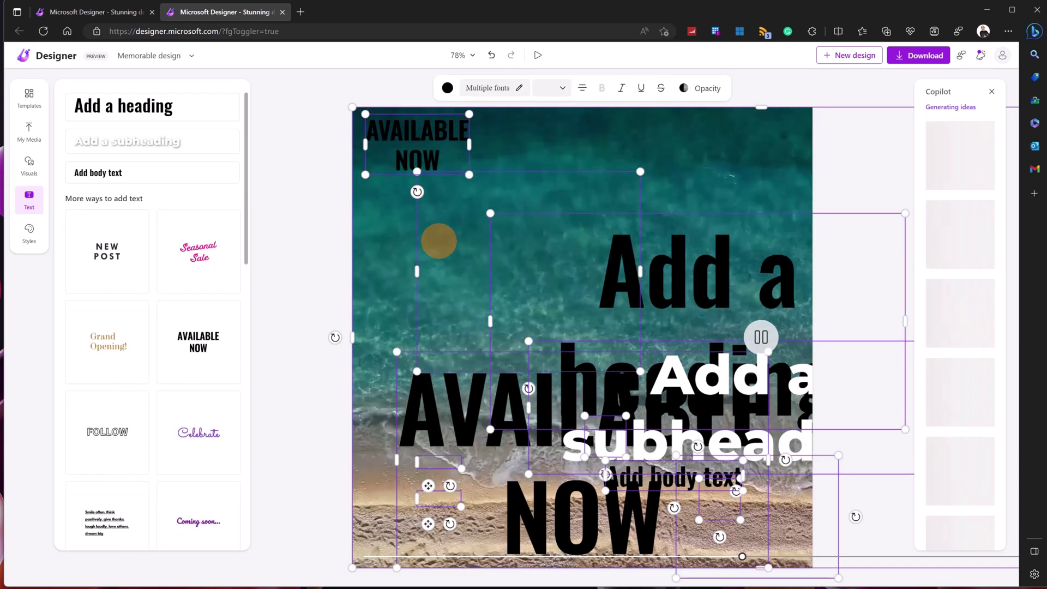
pyautogui.click(393, 229)
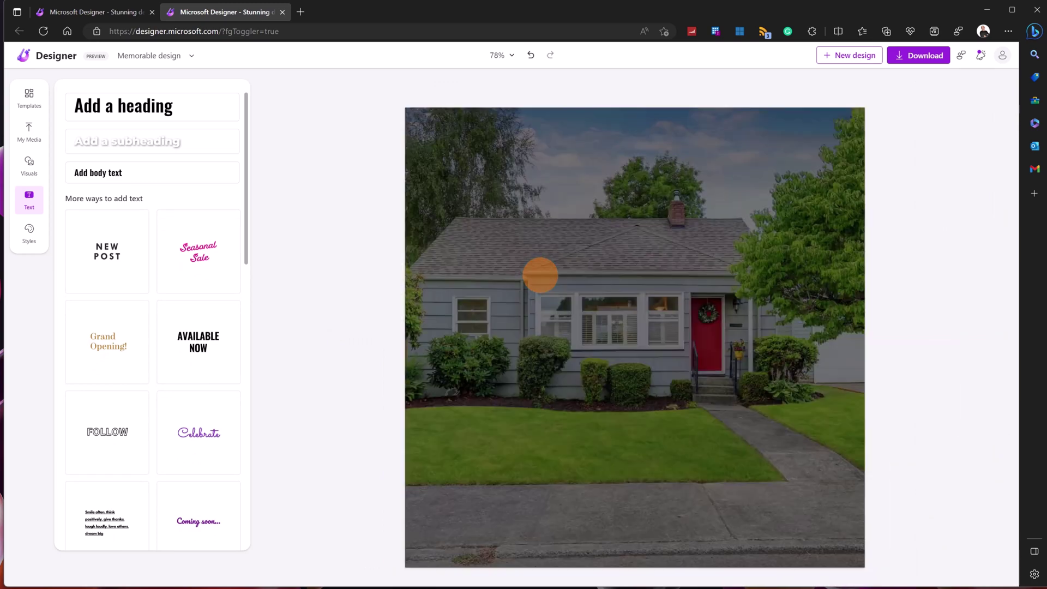
pyautogui.press('Delete')
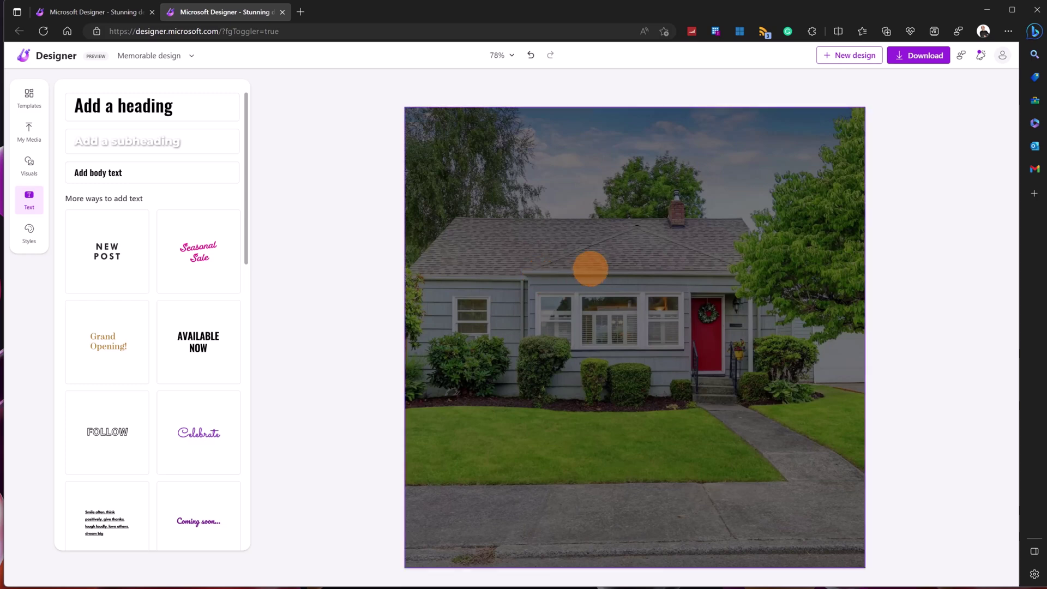
# - Open the style options and apply the Broadway and Century Gothic style to the design
pyautogui.click(29, 233)
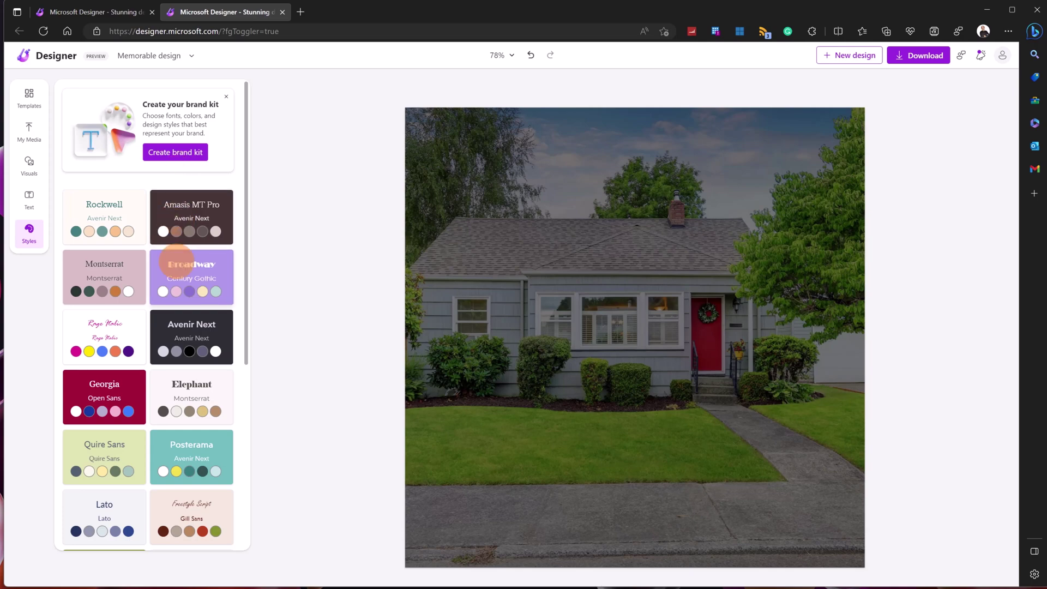
pyautogui.click(176, 264)
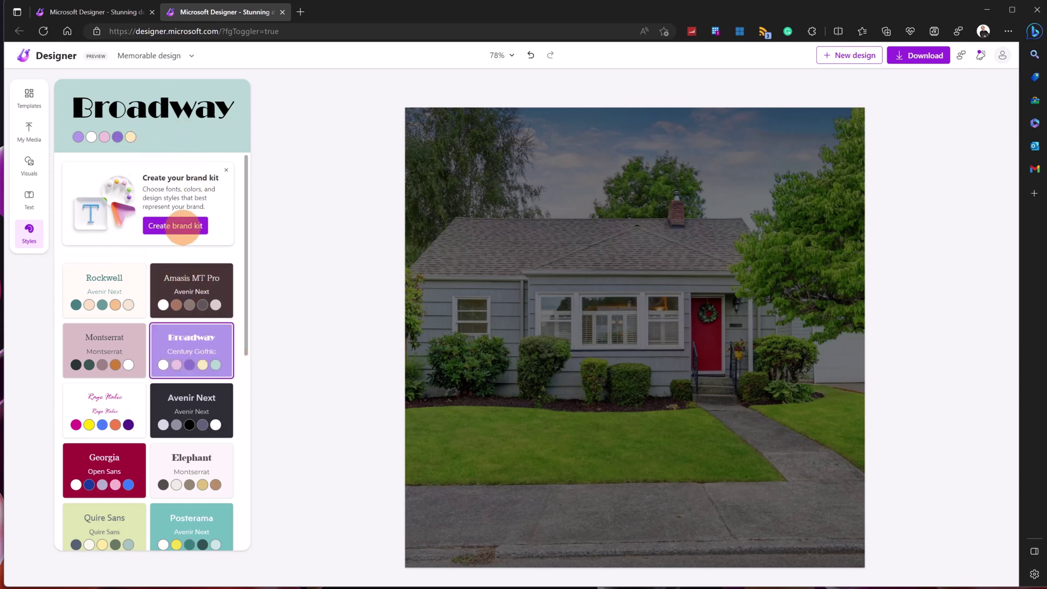
# - Start a new brand kit and set its heading font to Elephant Pro
pyautogui.click(182, 226)
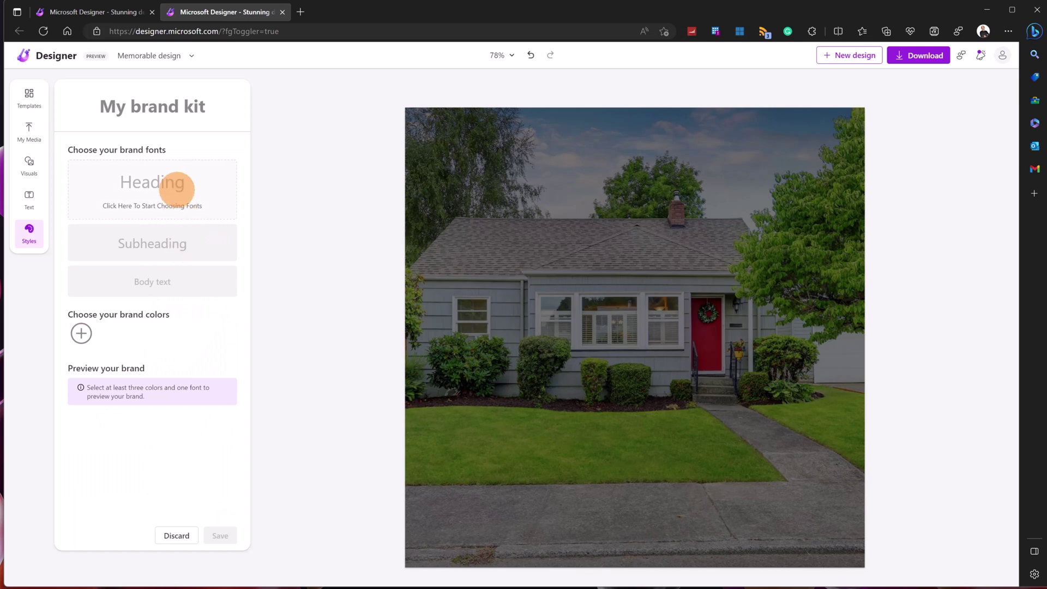
pyautogui.click(163, 202)
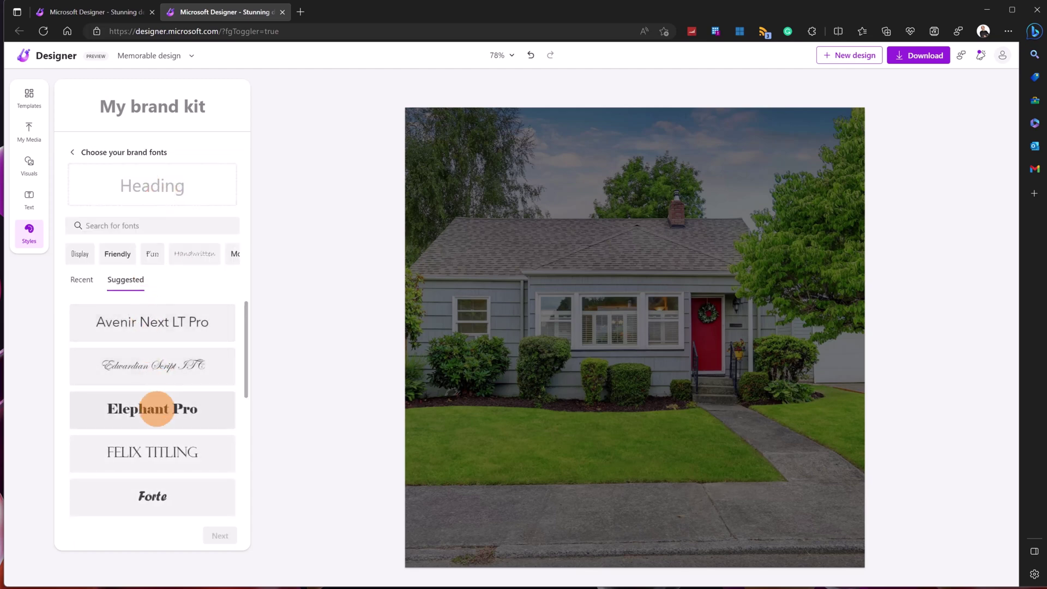
pyautogui.click(160, 414)
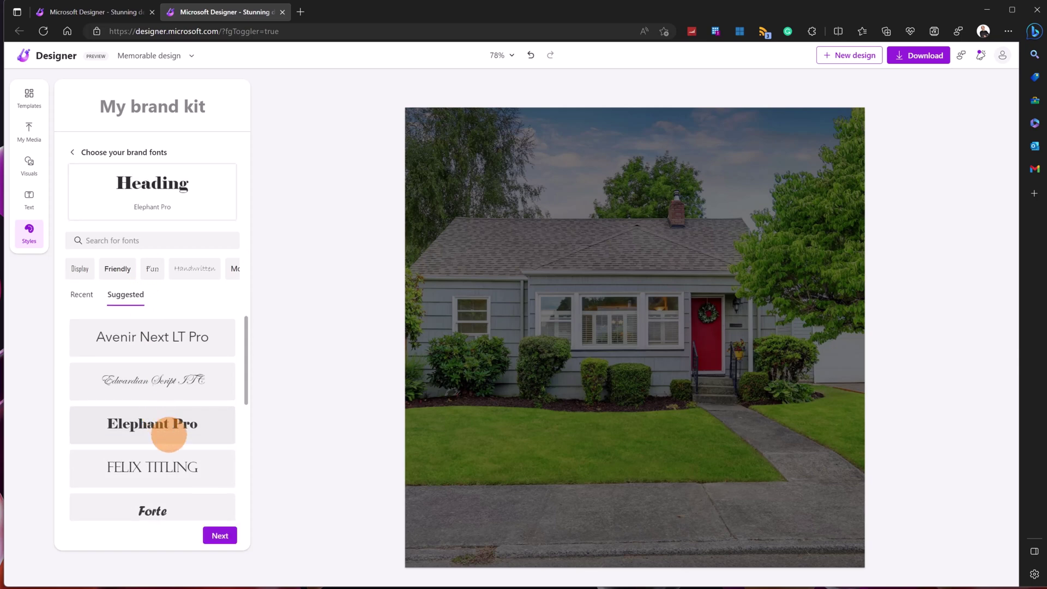
pyautogui.click(220, 536)
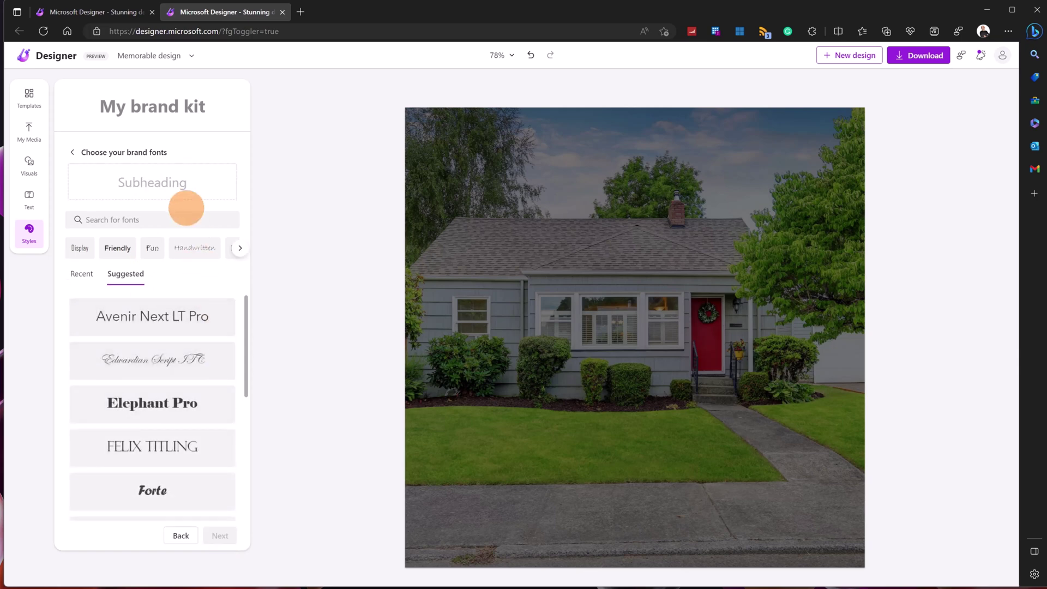
# - Set the brand kit's subheading font to Felix Titling
pyautogui.click(174, 180)
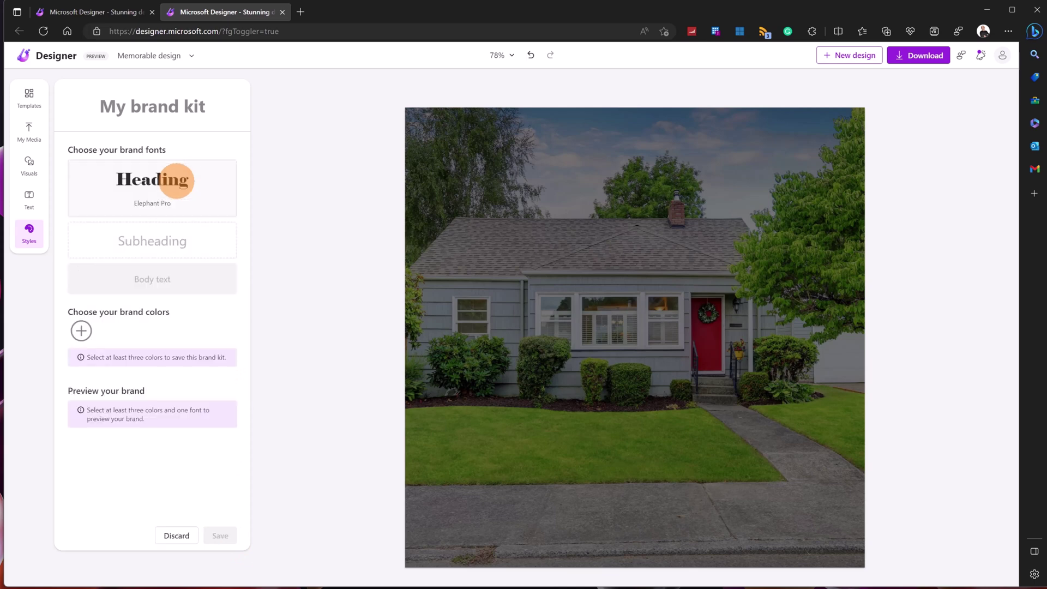
pyautogui.click(152, 241)
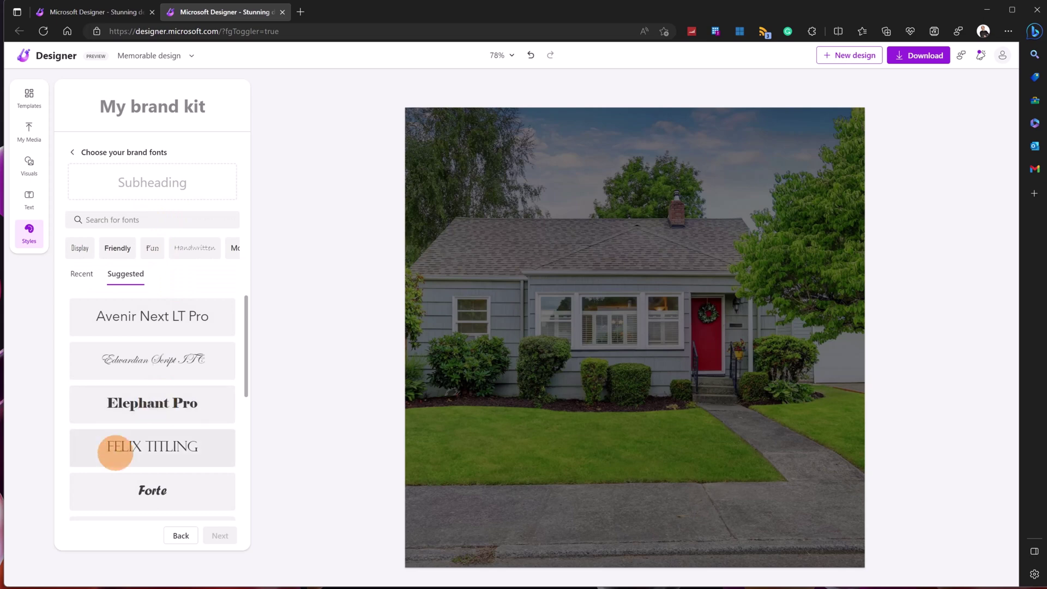
pyautogui.click(141, 448)
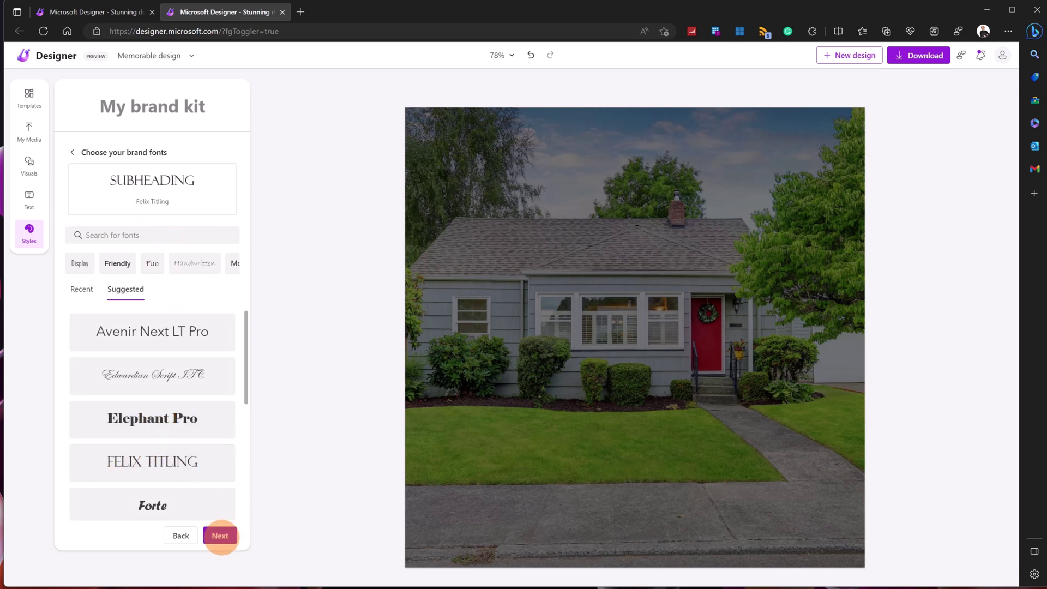
pyautogui.click(220, 535)
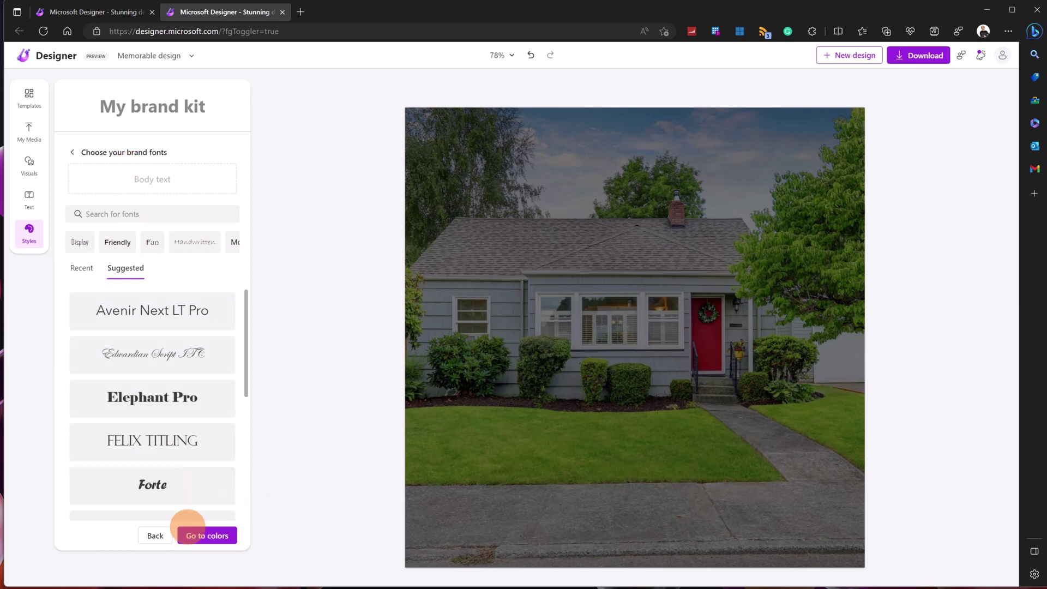
# - Skip the body text font and choose orange f08e0e and blue 436691 as the first two brand colors
pyautogui.click(207, 536)
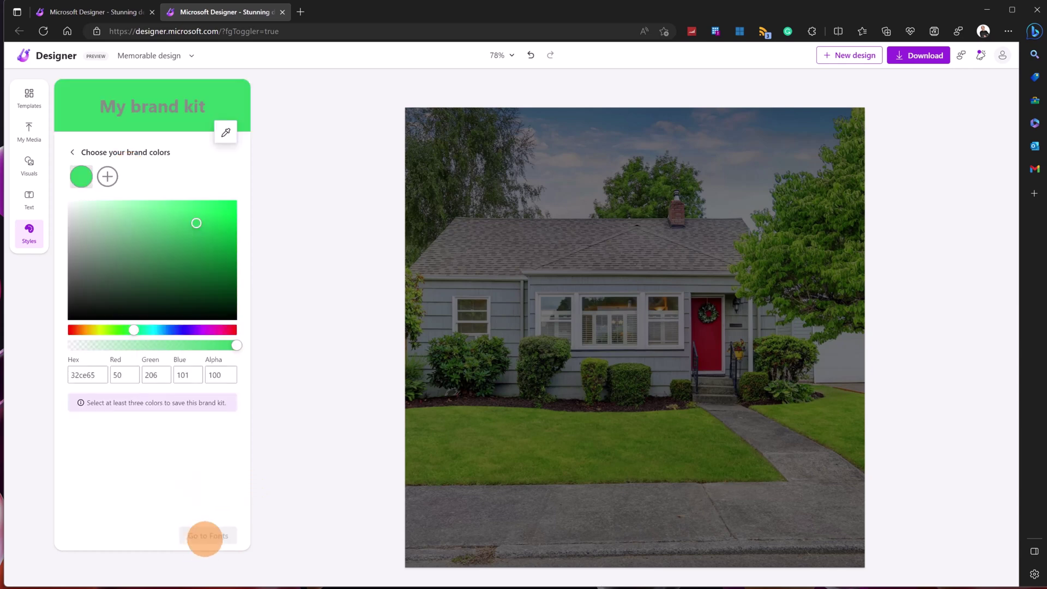
pyautogui.moveTo(196, 223); pyautogui.dragTo(227, 207)
pyautogui.click(83, 329)
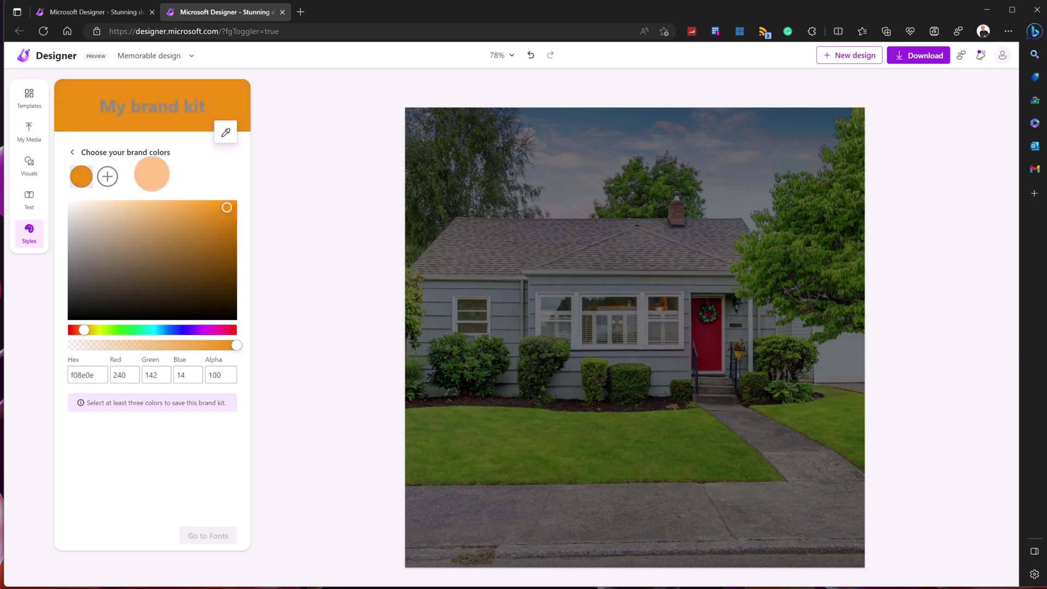
pyautogui.click(107, 176)
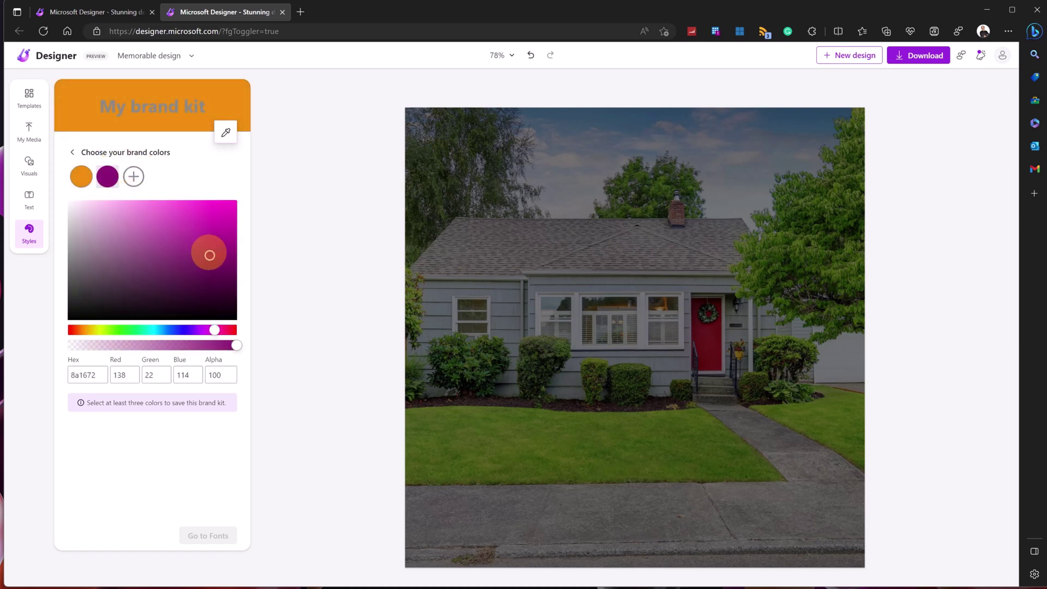
pyautogui.moveTo(210, 255); pyautogui.dragTo(144, 272)
pyautogui.moveTo(149, 327)
pyautogui.mouseDown()
pyautogui.moveTo(183, 327)
pyautogui.moveTo(168, 330)
pyautogui.mouseUp()
pyautogui.moveTo(144, 271); pyautogui.dragTo(160, 251)
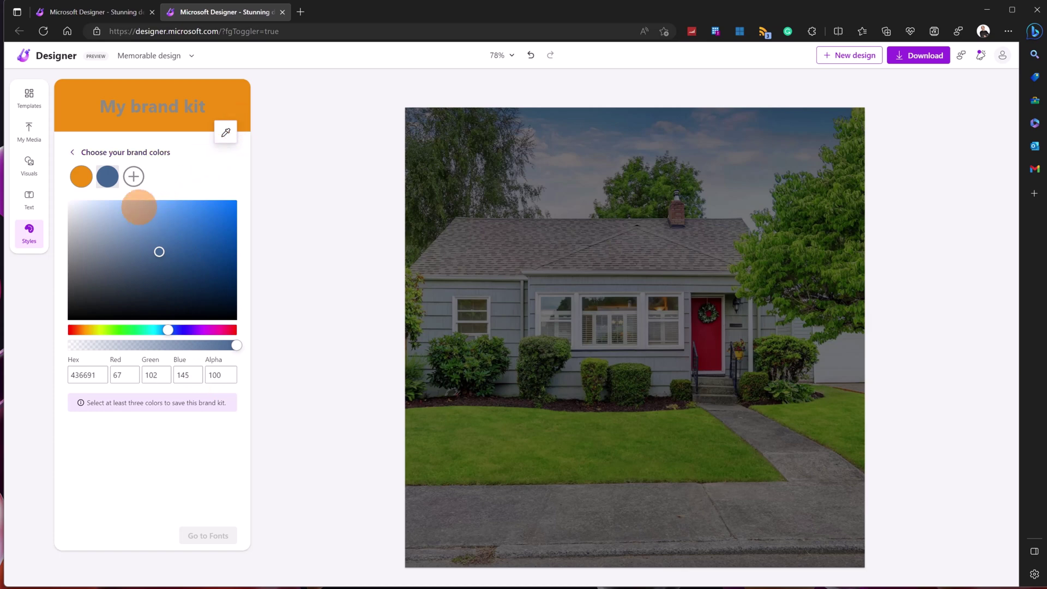
# - Add green 557d4c and yellow-green babf6f as the third and fourth brand colors, and save the brand kit
pyautogui.click(133, 176)
pyautogui.moveTo(180, 233); pyautogui.dragTo(134, 261)
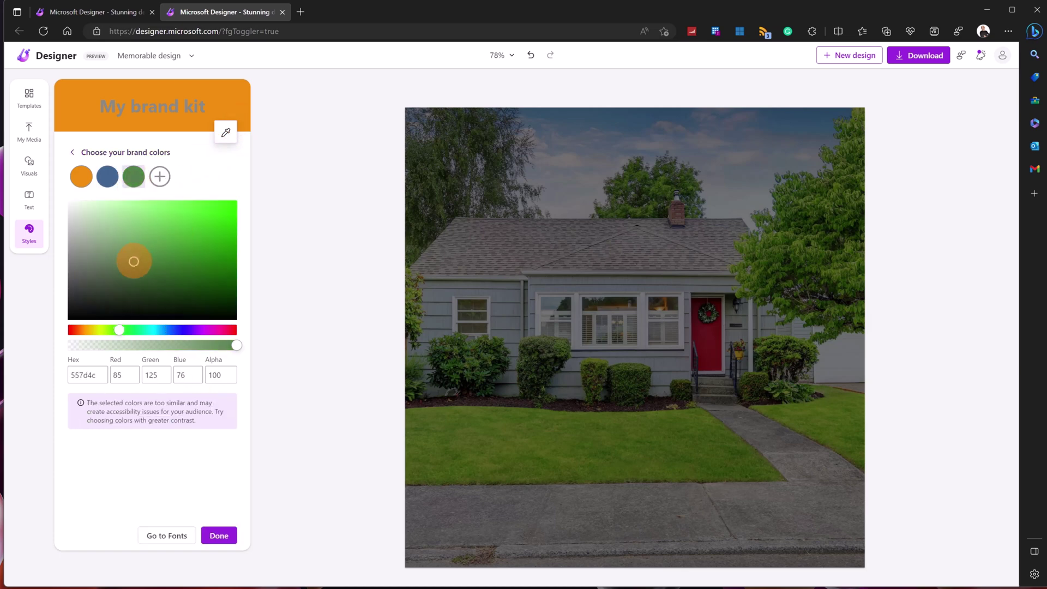
pyautogui.rightClick(134, 262)
pyautogui.click(160, 177)
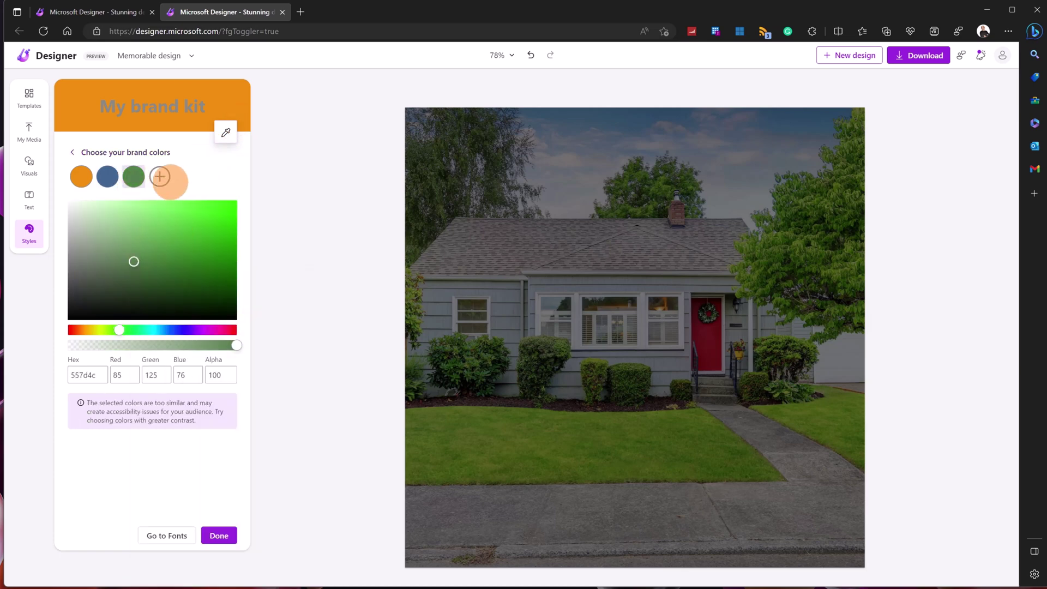
pyautogui.click(160, 176)
pyautogui.click(198, 208)
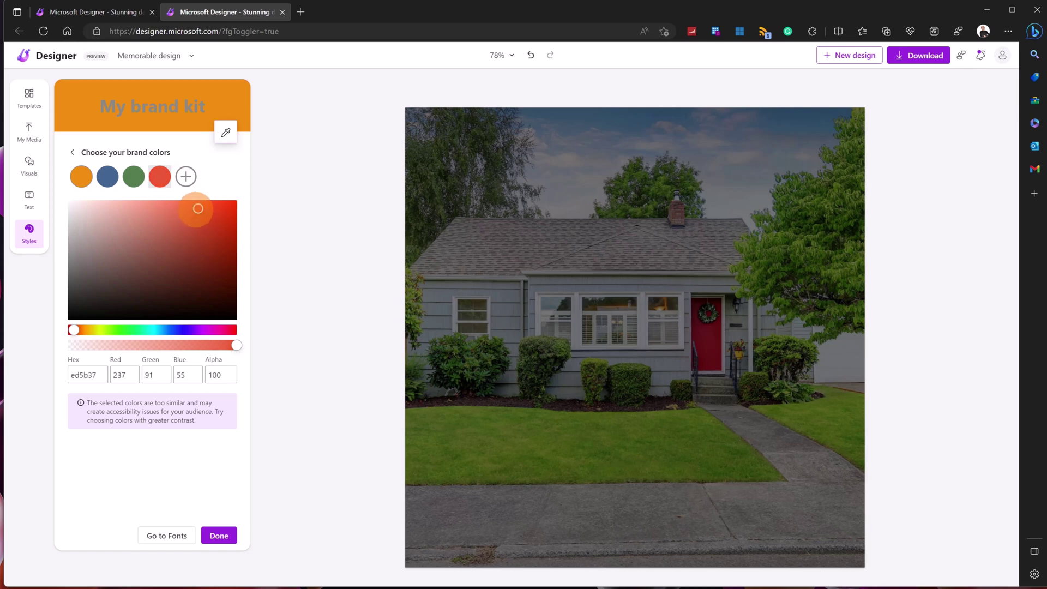
pyautogui.click(98, 330)
pyautogui.moveTo(199, 211); pyautogui.dragTo(139, 230)
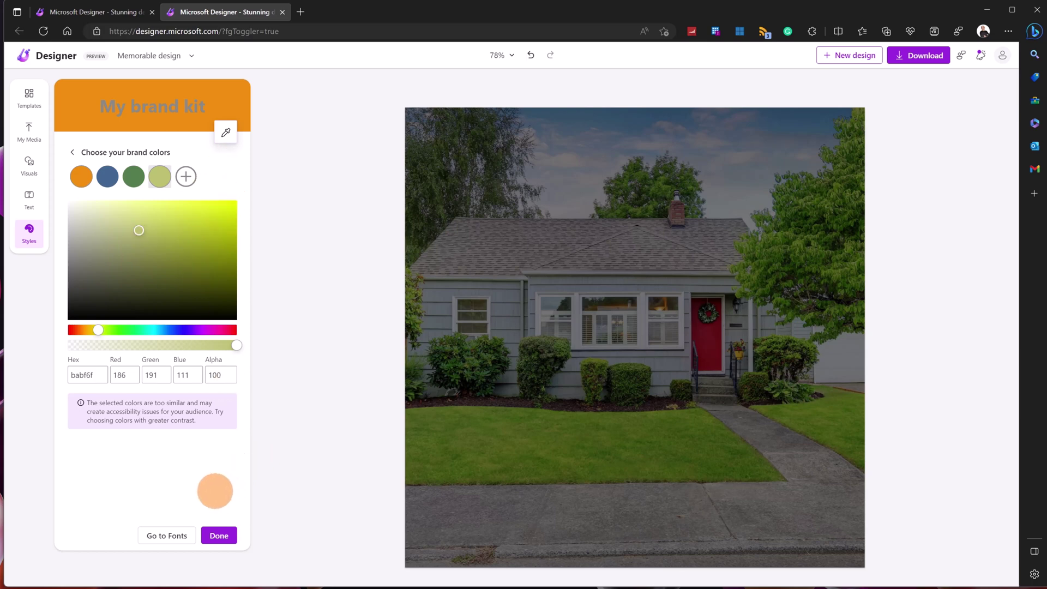
pyautogui.click(219, 535)
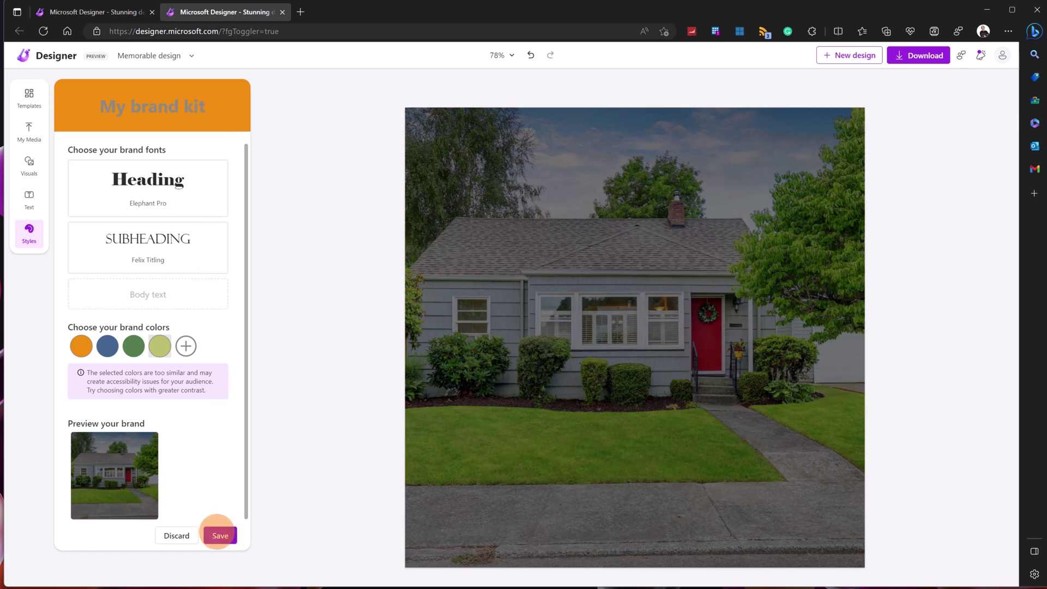
pyautogui.click(220, 535)
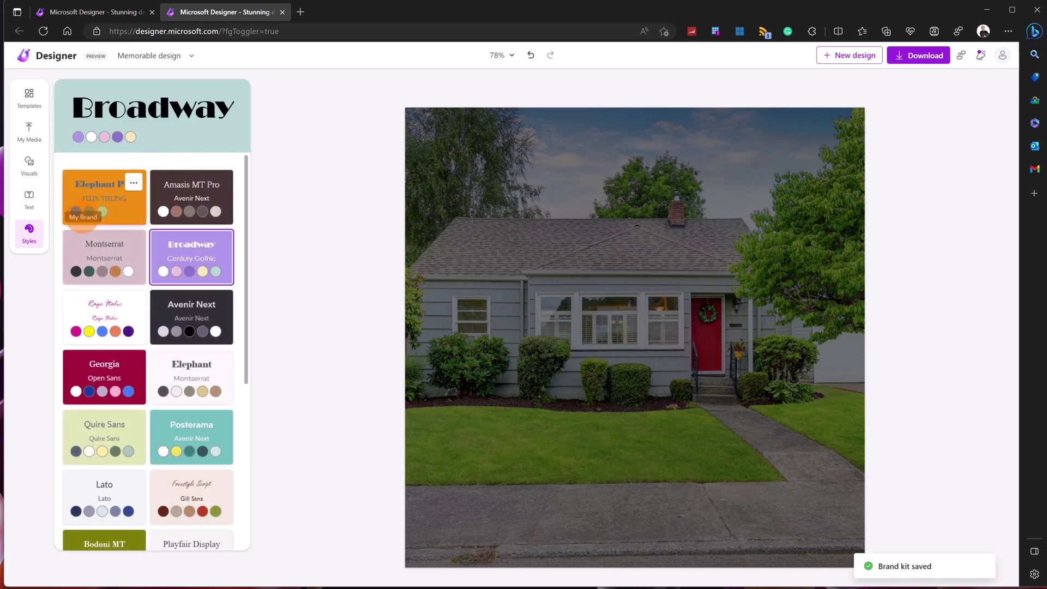
# - Open the saved brand kit for editing and save it again without changes
pyautogui.click(134, 183)
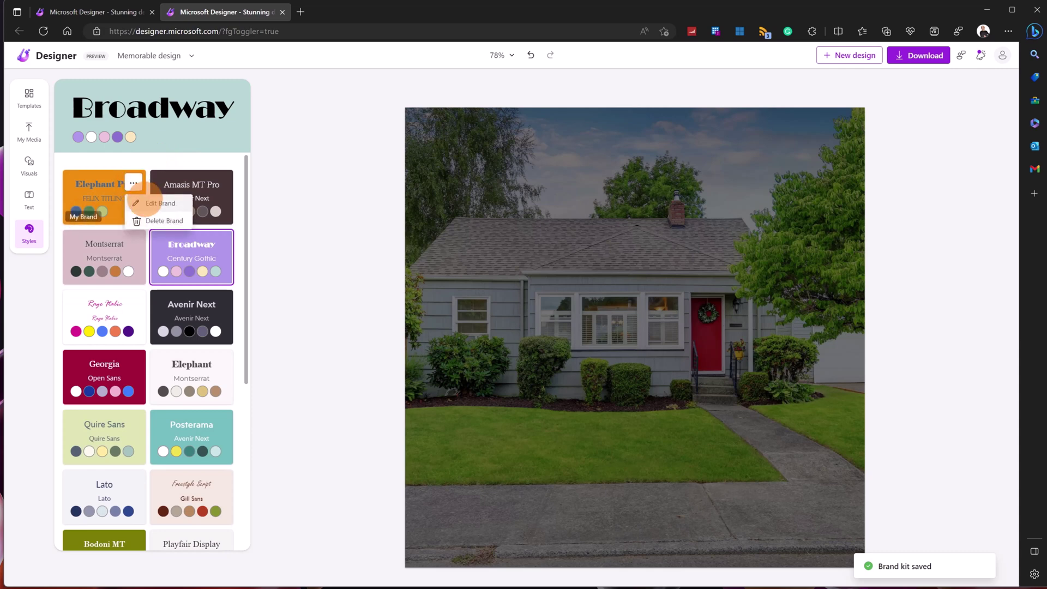
pyautogui.click(153, 203)
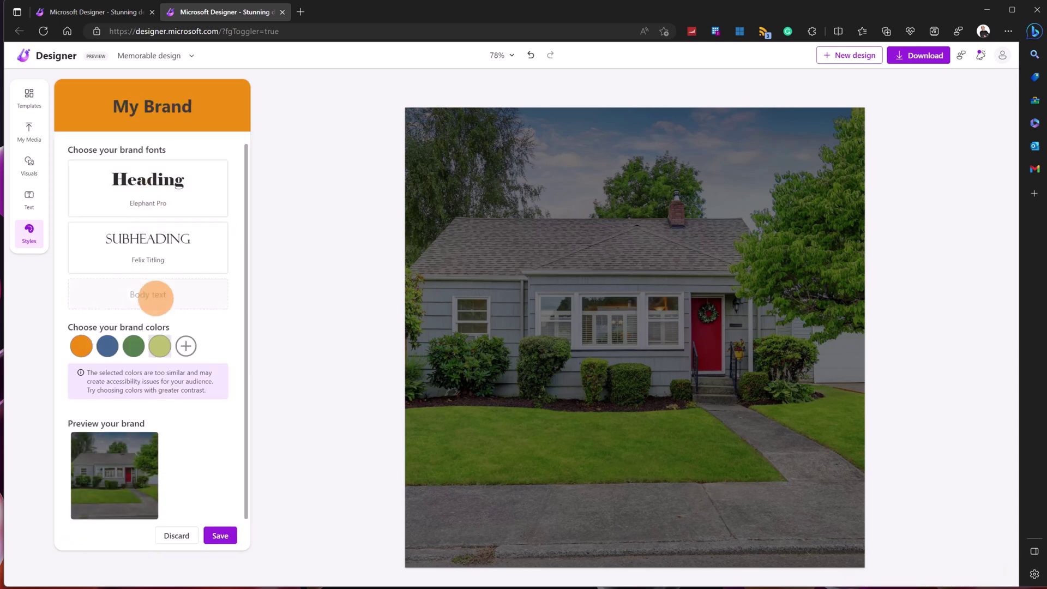
pyautogui.click(220, 536)
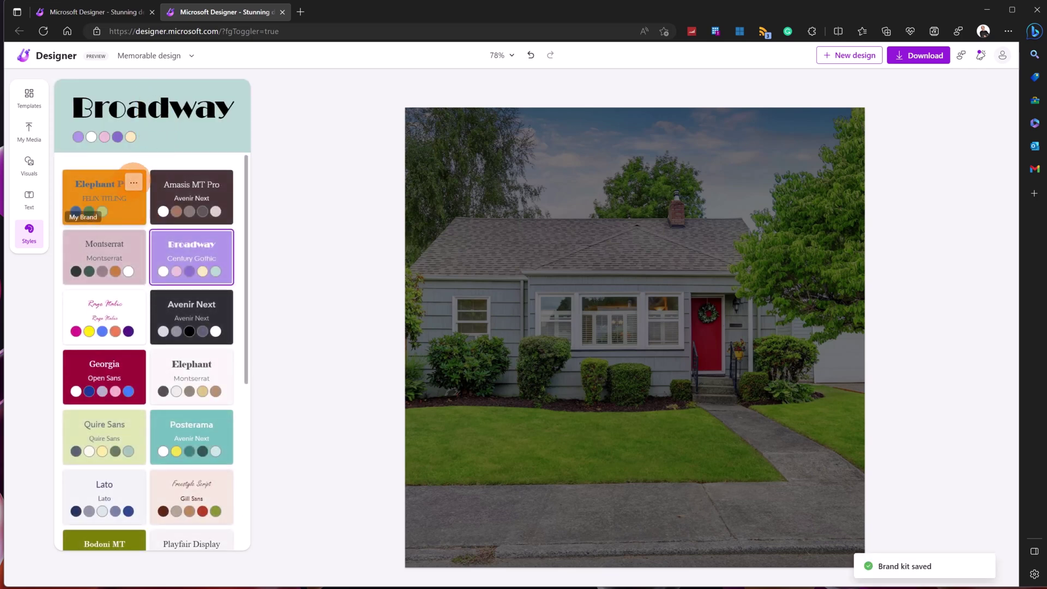
# - Rename the brand kit to My Bakery and save it
pyautogui.click(134, 183)
pyautogui.click(155, 203)
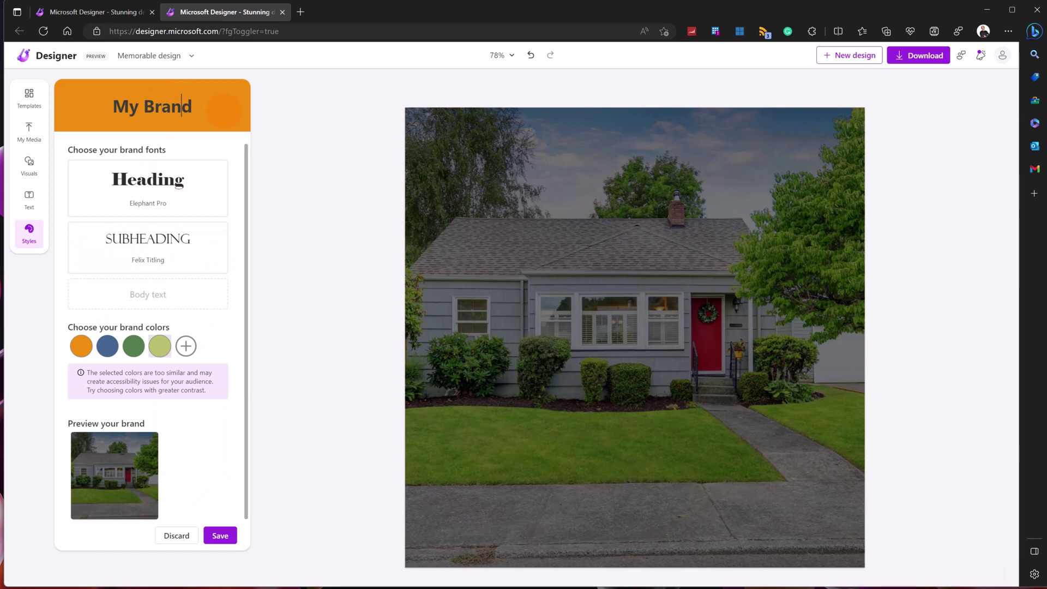
pyautogui.hotkey('shift', 'Left')
pyautogui.hotkey('shift', 'Left')
pyautogui.hotkey('shift', 'Left')
pyautogui.hotkey('shift', 'Left')
pyautogui.hotkey('shift', 'Left')
pyautogui.hotkey('shift', 'Left')
pyautogui.hotkey('shift', 'Left')
pyautogui.hotkey('shift', 'Left')
pyautogui.hotkey('shift', 'Right')
pyautogui.hotkey('shift', 'Right')
pyautogui.hotkey('shift', 'Right')
pyautogui.hotkey('shift', 'Right')
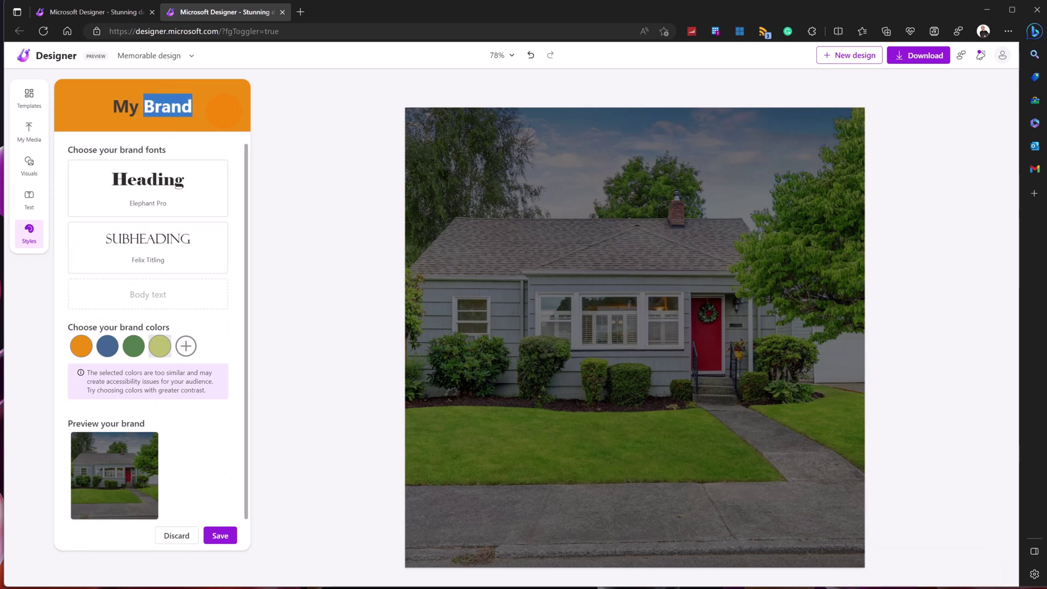
pyautogui.write('akerz')
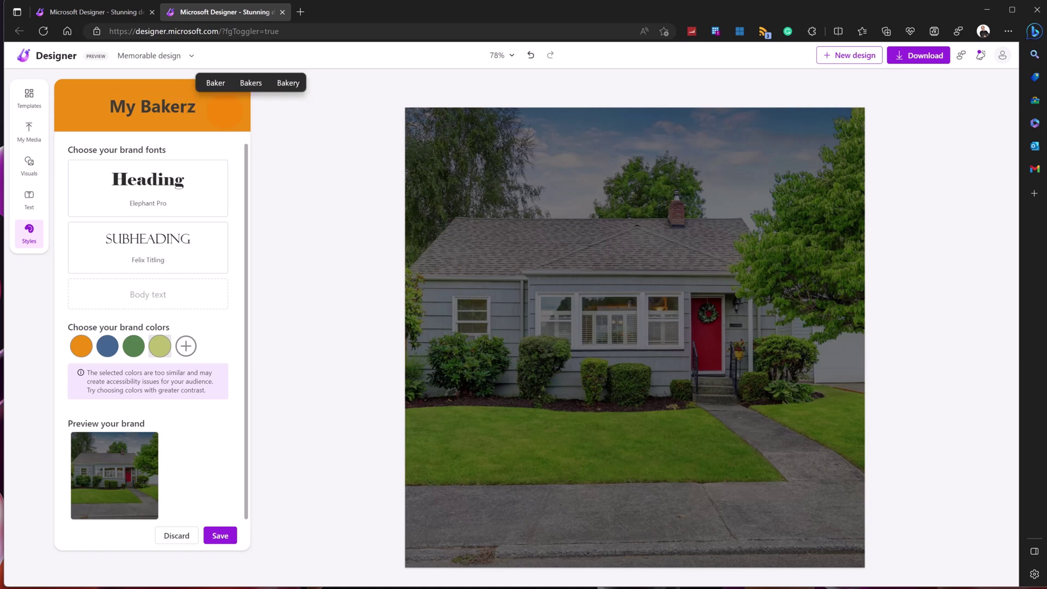
pyautogui.press('BackSpace')
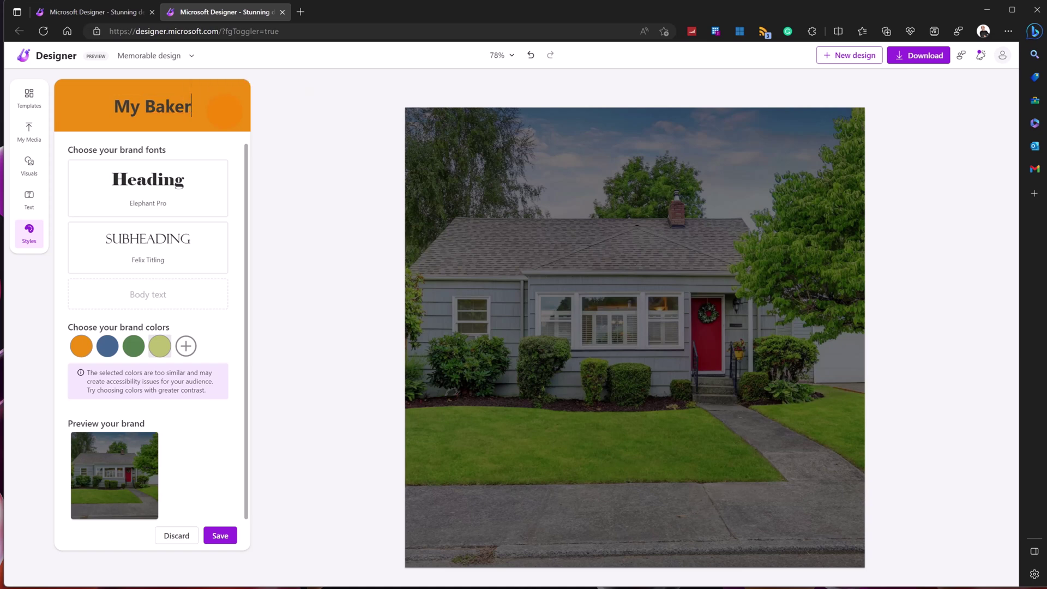
pyautogui.write('y')
pyautogui.click(220, 535)
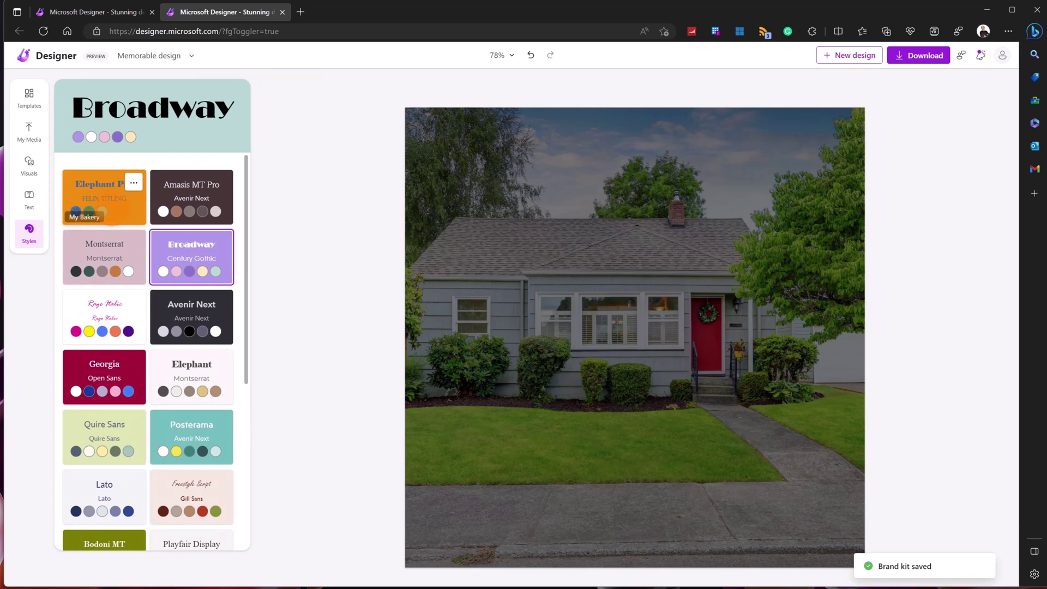
# - Apply the My Bakery brand style to the design
pyautogui.click(113, 213)
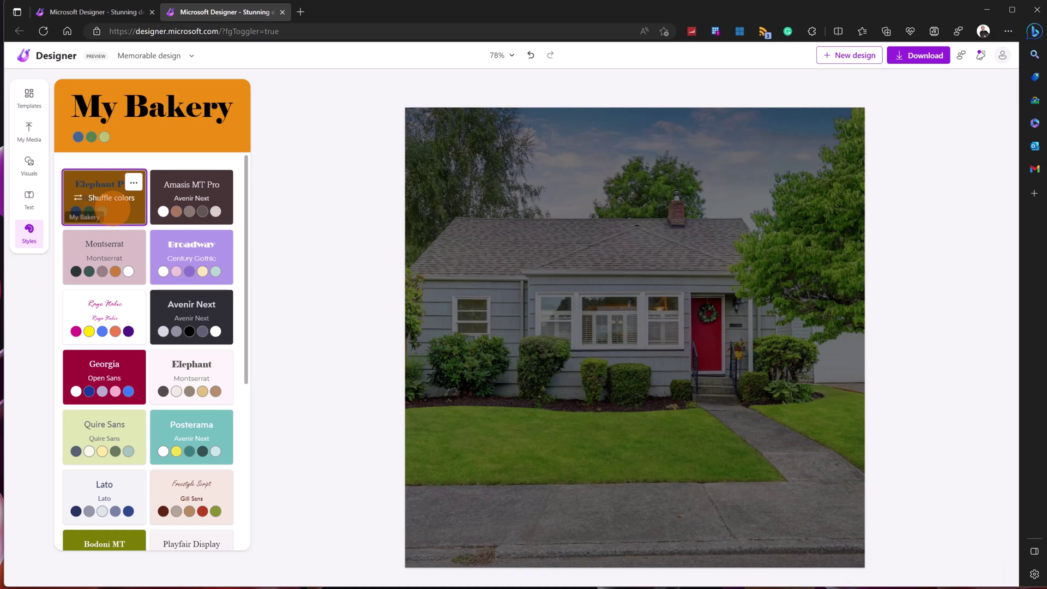
pyautogui.click(863, 184)
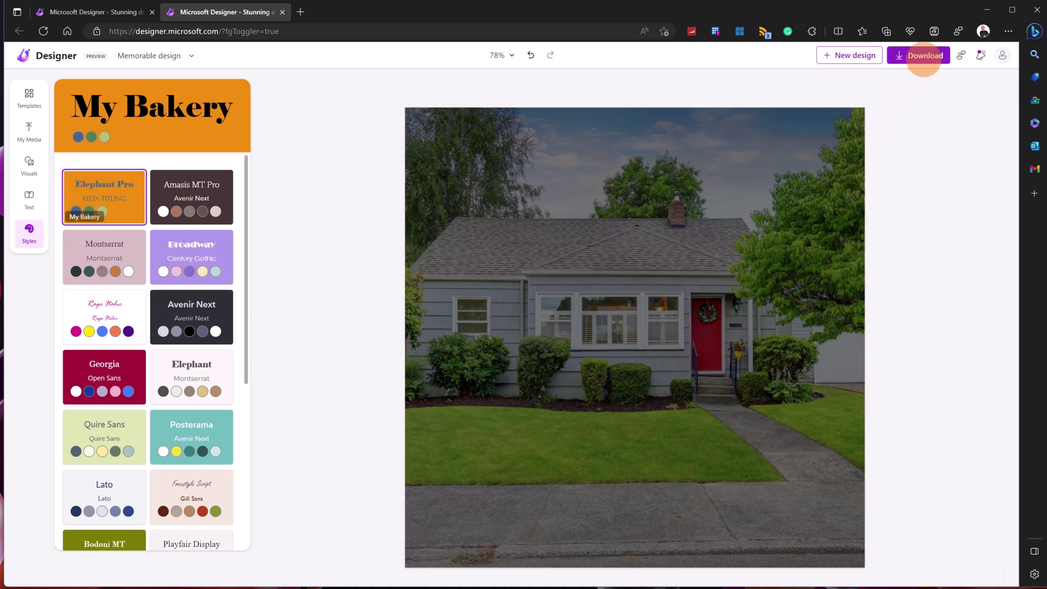
# - Download the design as a PNG with the watermark removed
pyautogui.click(924, 56)
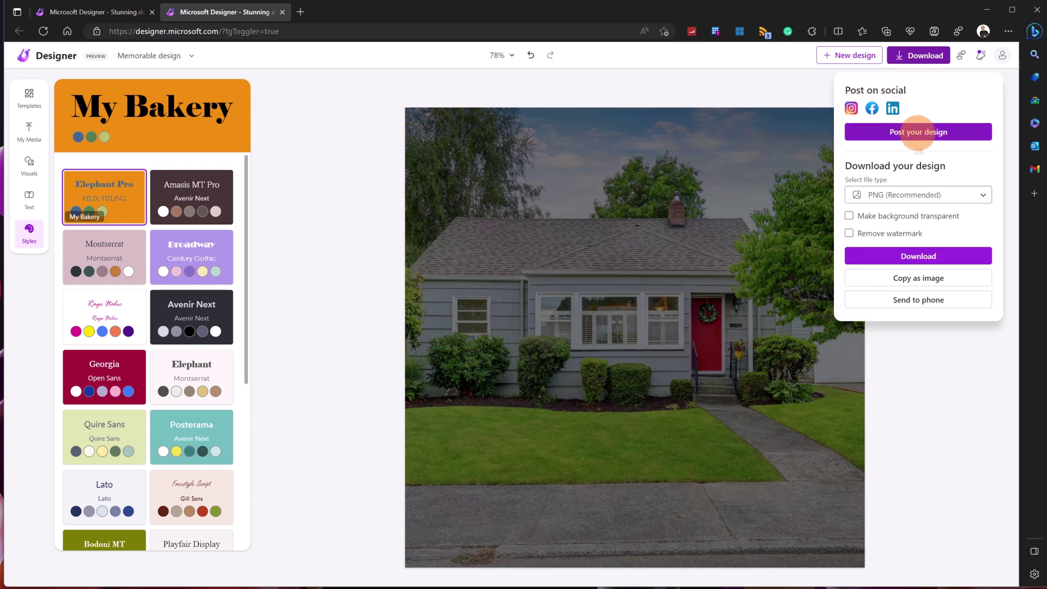
pyautogui.click(955, 196)
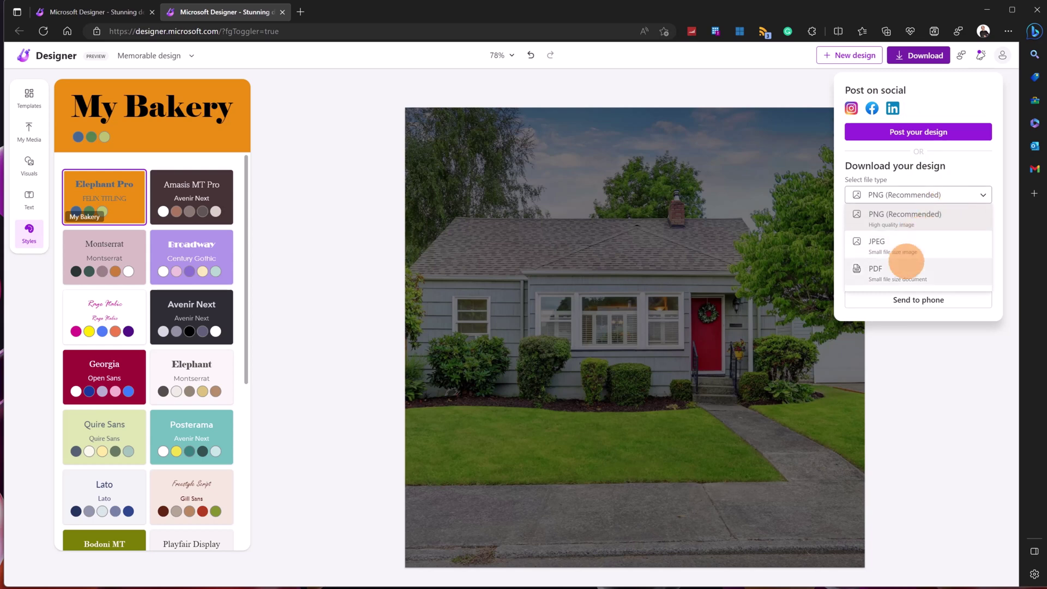
pyautogui.click(969, 179)
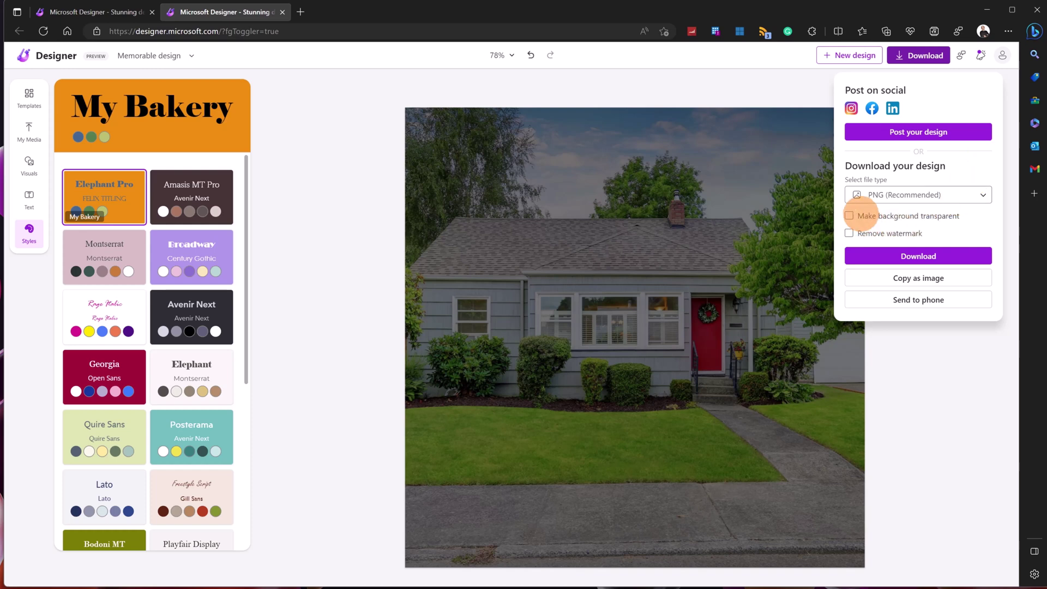
pyautogui.click(886, 233)
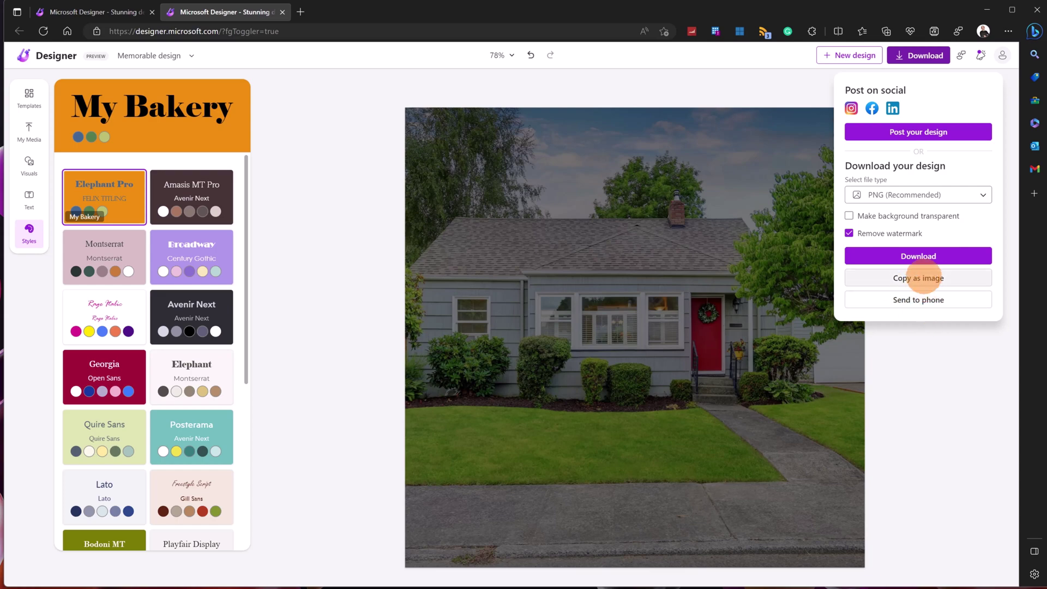
pyautogui.click(919, 256)
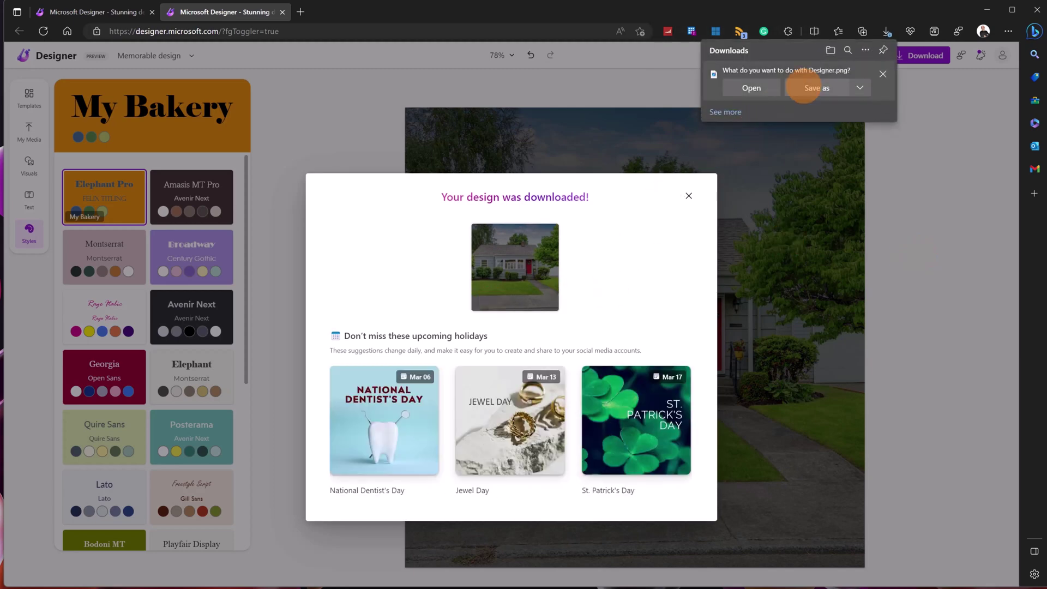
# - Dismiss the download confirmation and view the options for starting a new design without creating one
pyautogui.click(688, 195)
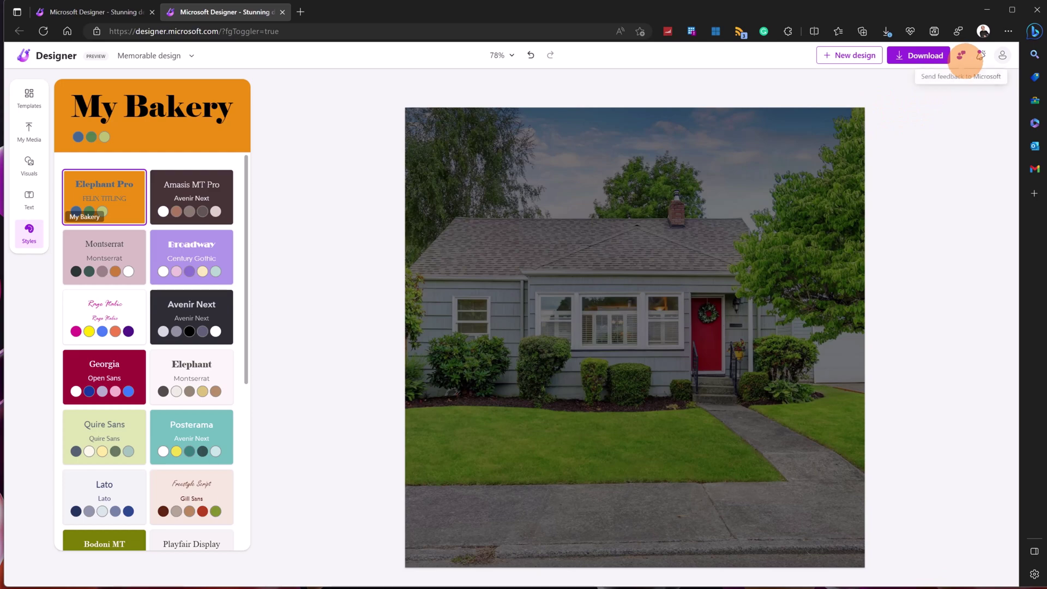
pyautogui.click(963, 56)
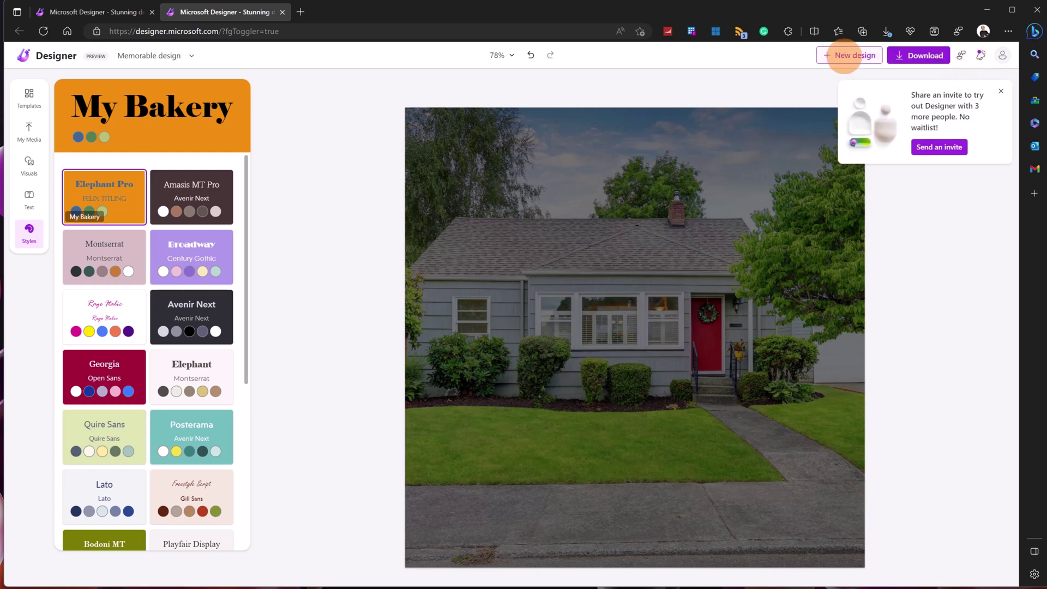
pyautogui.click(845, 55)
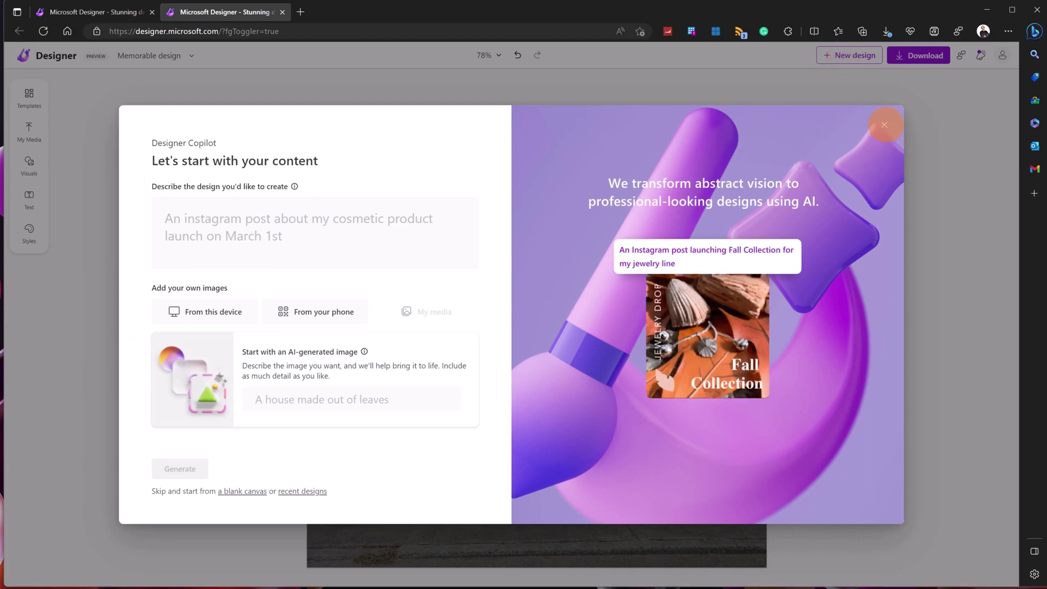
pyautogui.click(884, 125)
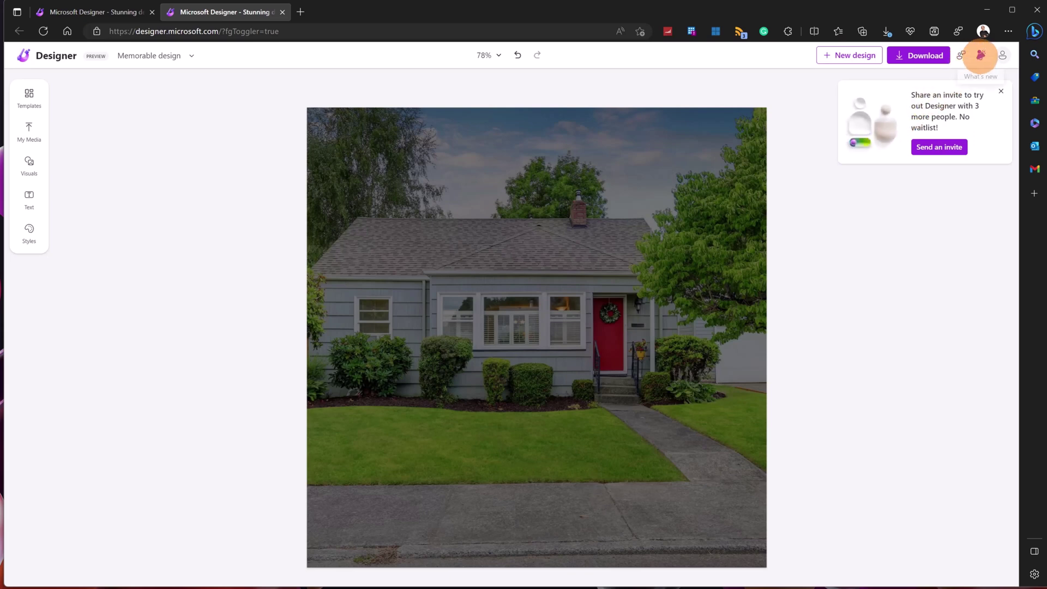
# - Review the What's new list of recently added Designer features
pyautogui.click(980, 55)
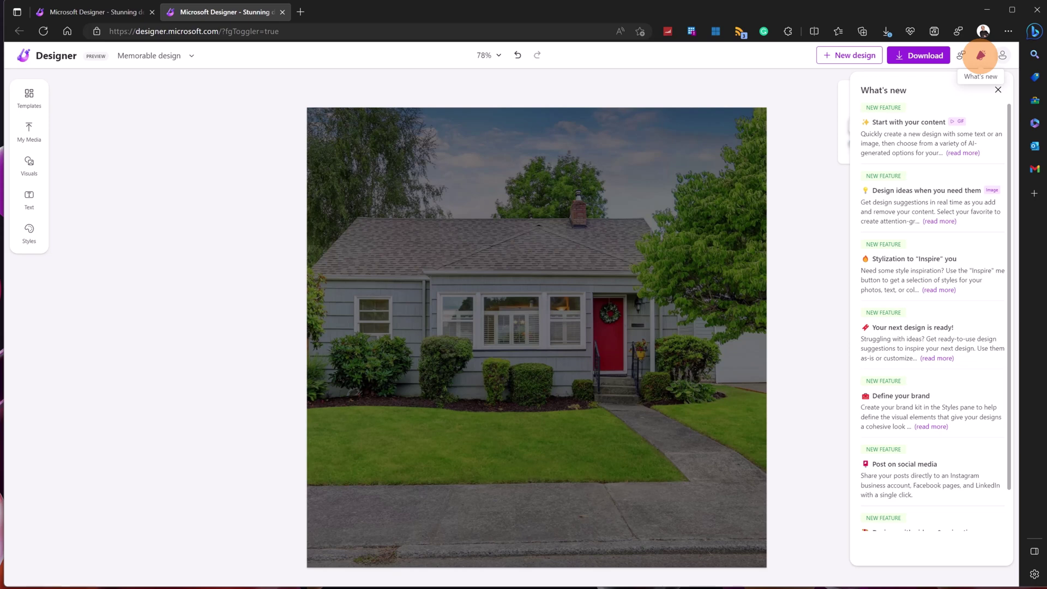
pyautogui.scroll(-1, 935, 175)
pyautogui.scroll(1, 935, 175)
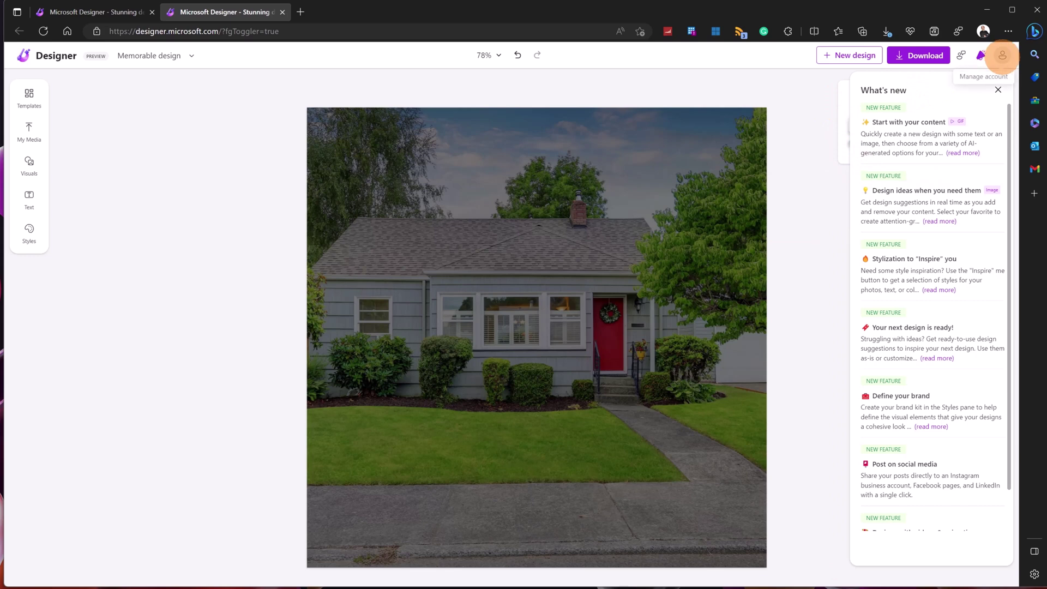
# - Open the account info and settings page from the account options and return to the design
pyautogui.click(1002, 55)
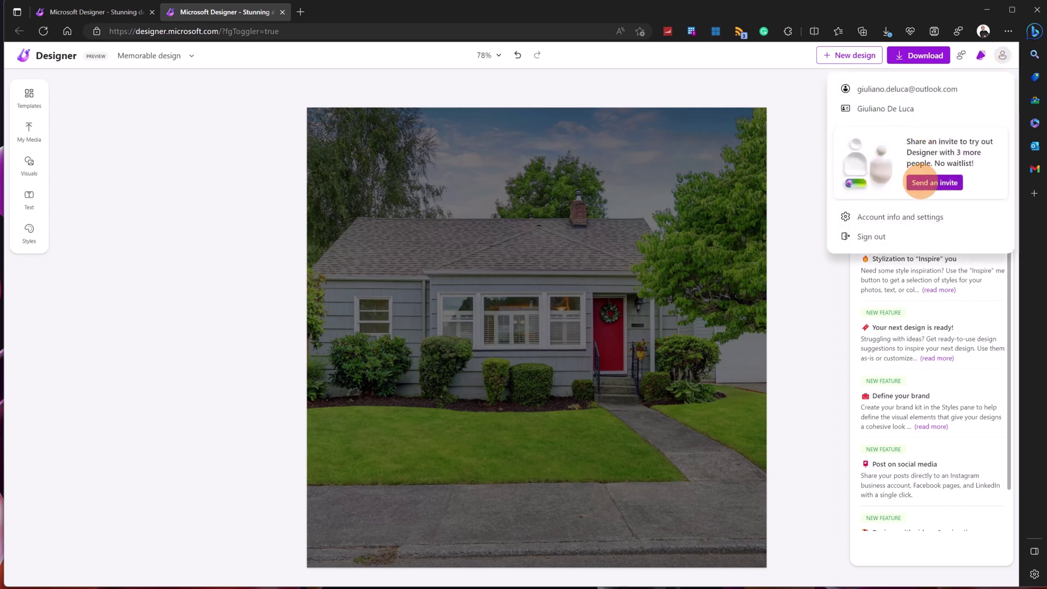
pyautogui.click(895, 216)
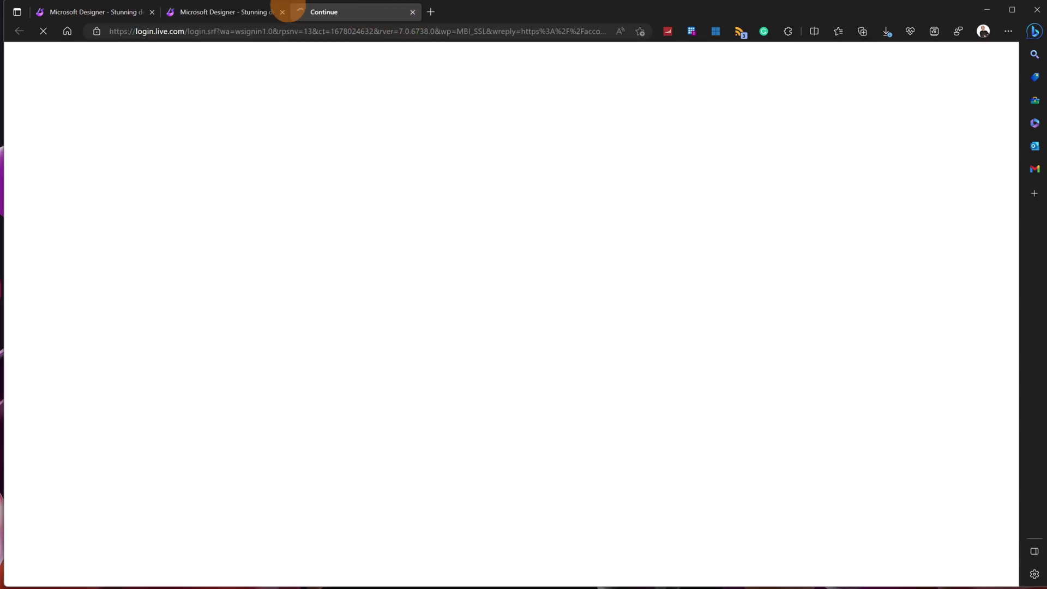
pyautogui.click(270, 12)
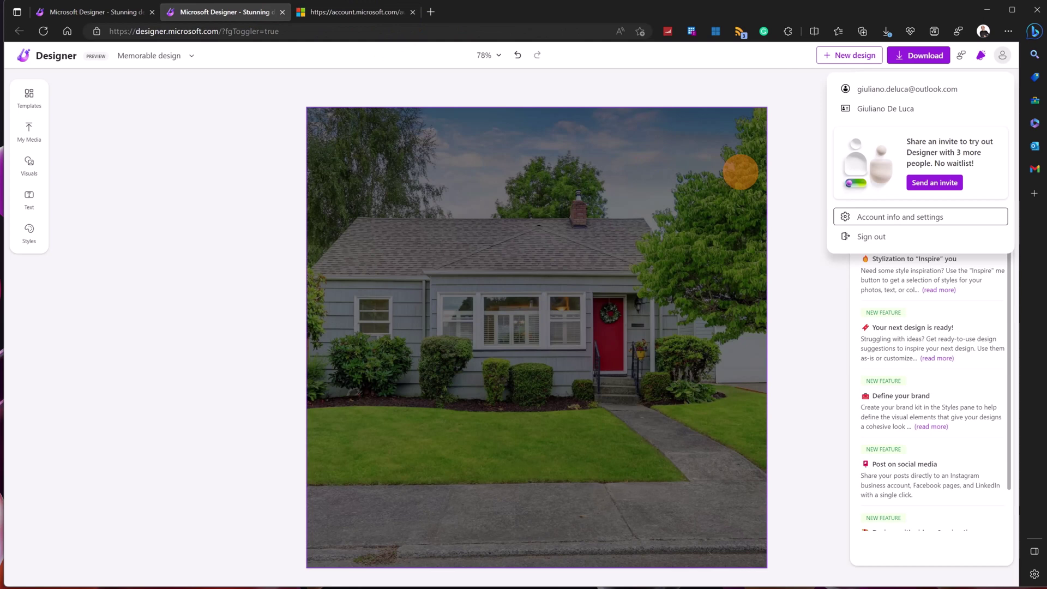